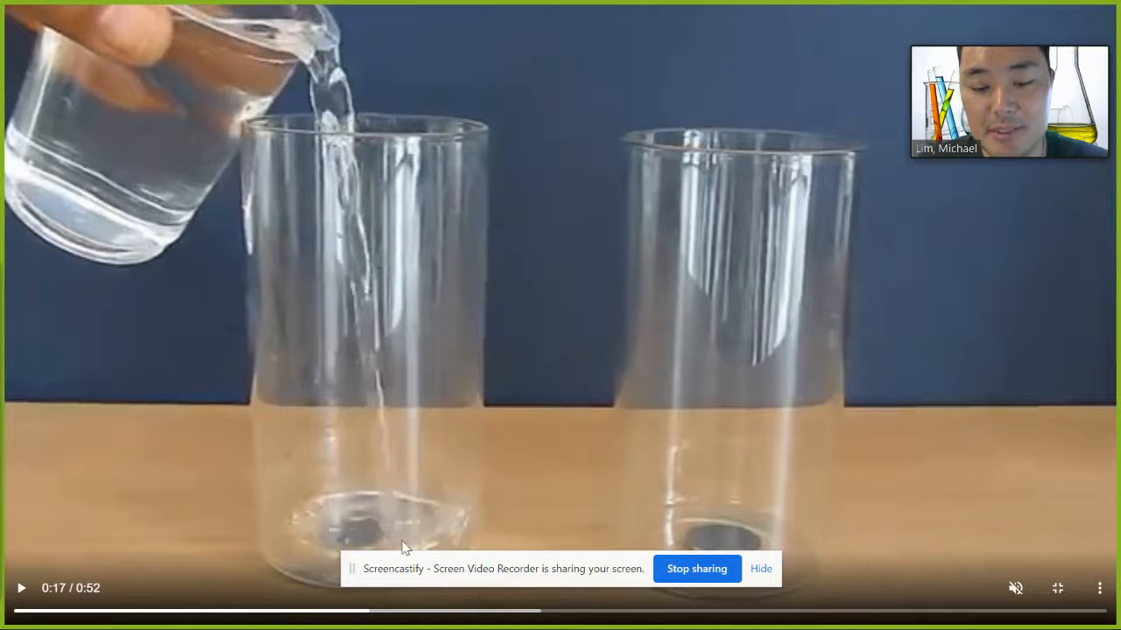
- Preview the basketball and tennis ball clip for the Graphic Designer role in full screen, after leaving the previous full-screen video
left_click(1057, 588)
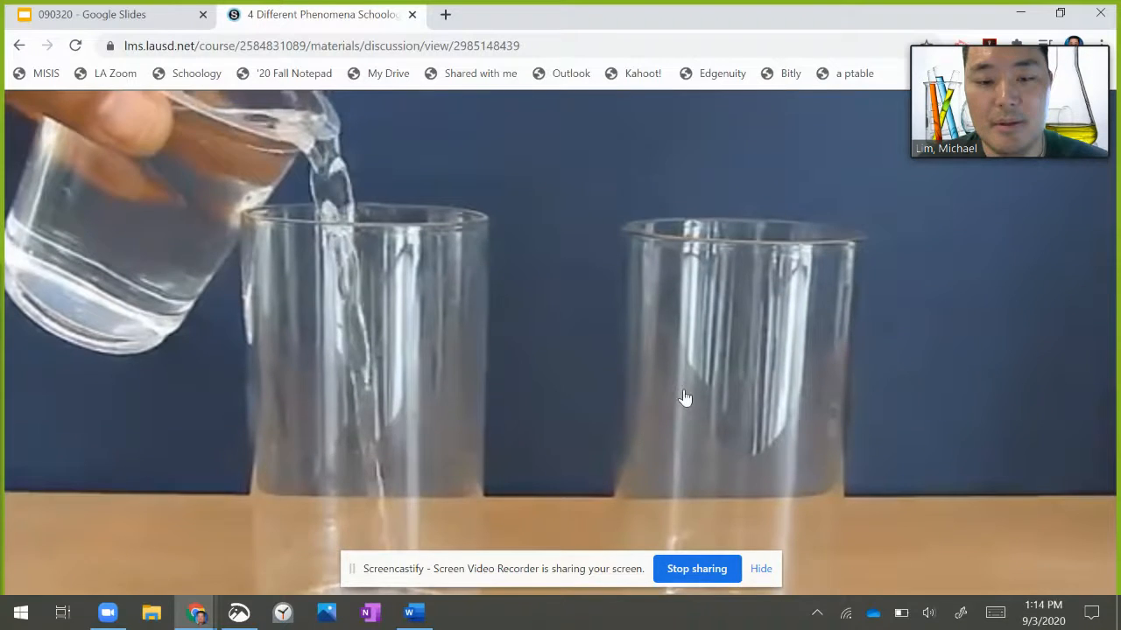
scroll(594, 354, "down", 3)
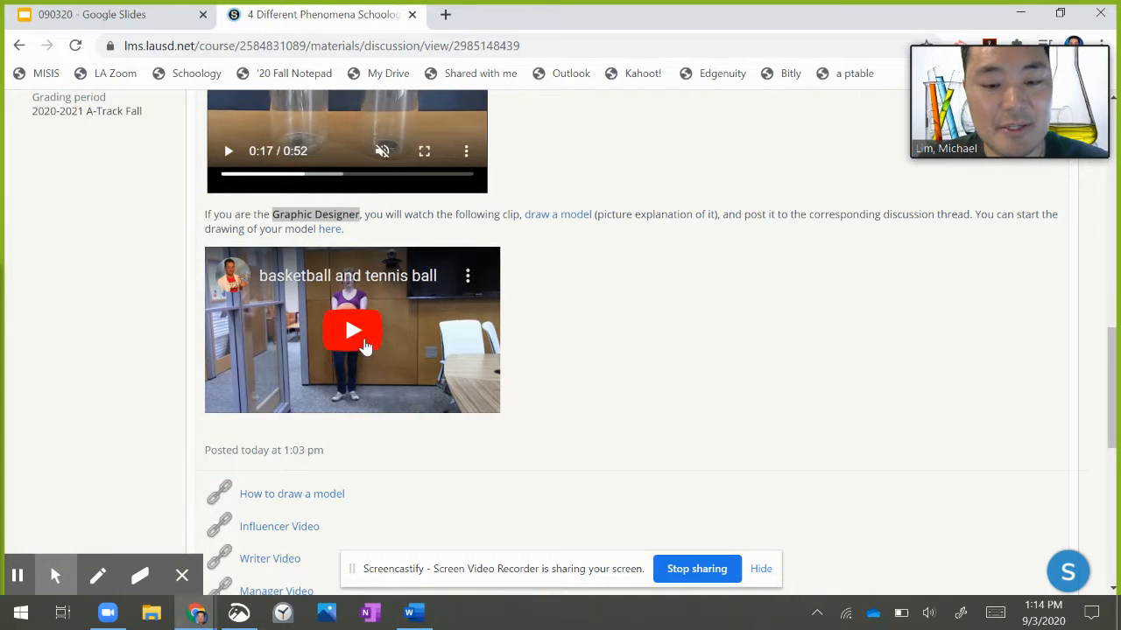
left_click(364, 345)
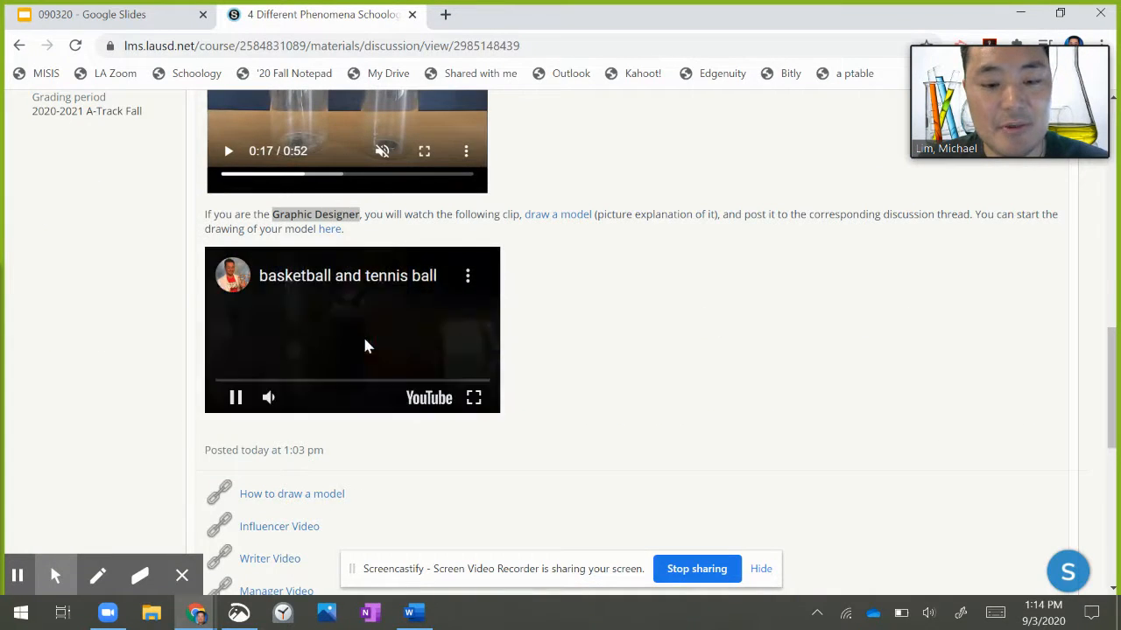
left_click(473, 397)
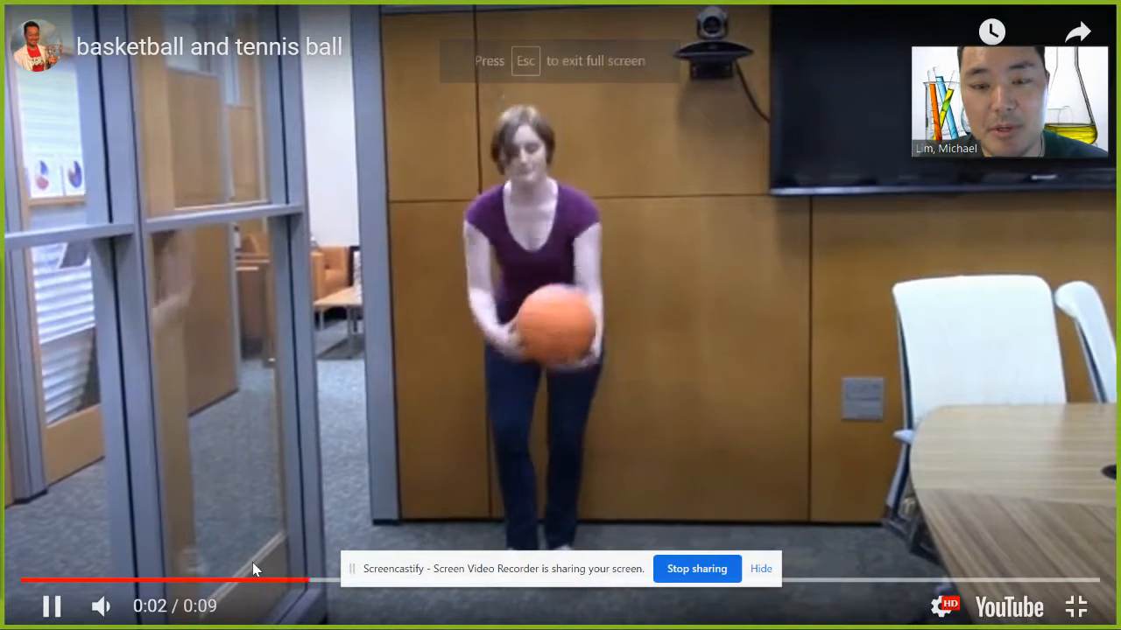
left_click(48, 612)
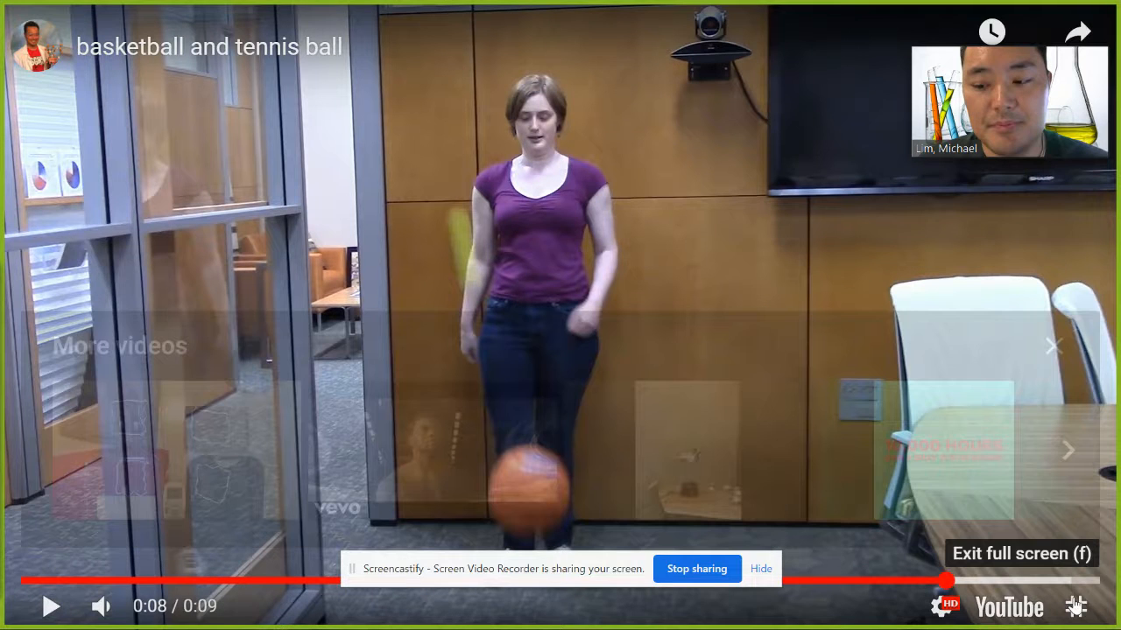
left_click(1075, 606)
- Delete the "How to draw a model" attachment from the discussion post
scroll(644, 363, "down", 2)
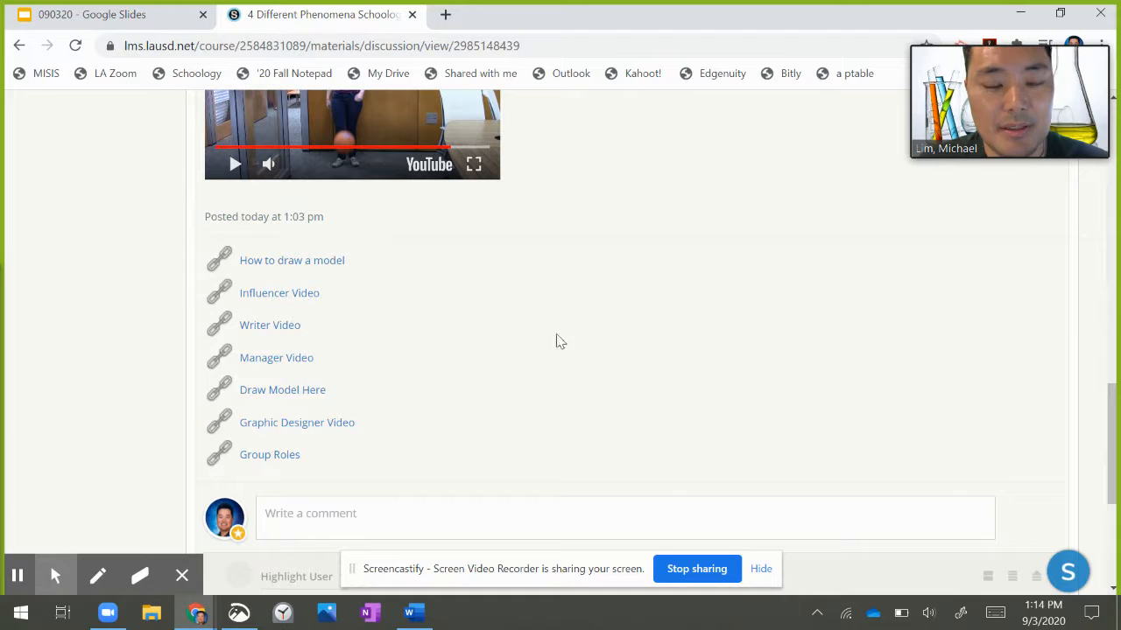
left_click(1069, 260)
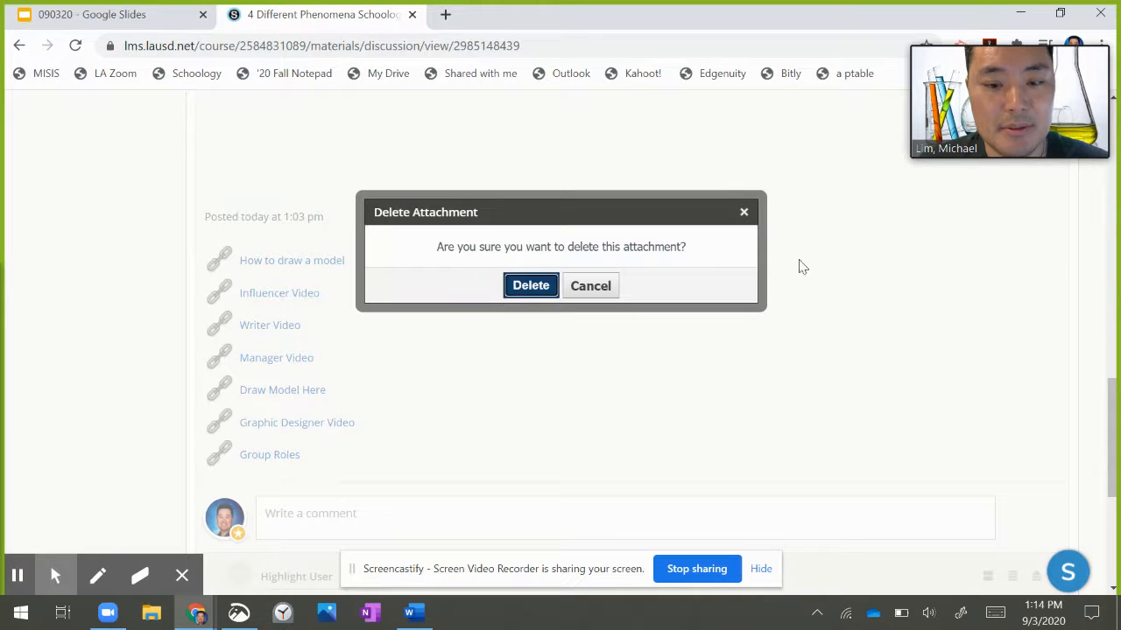
left_click(538, 286)
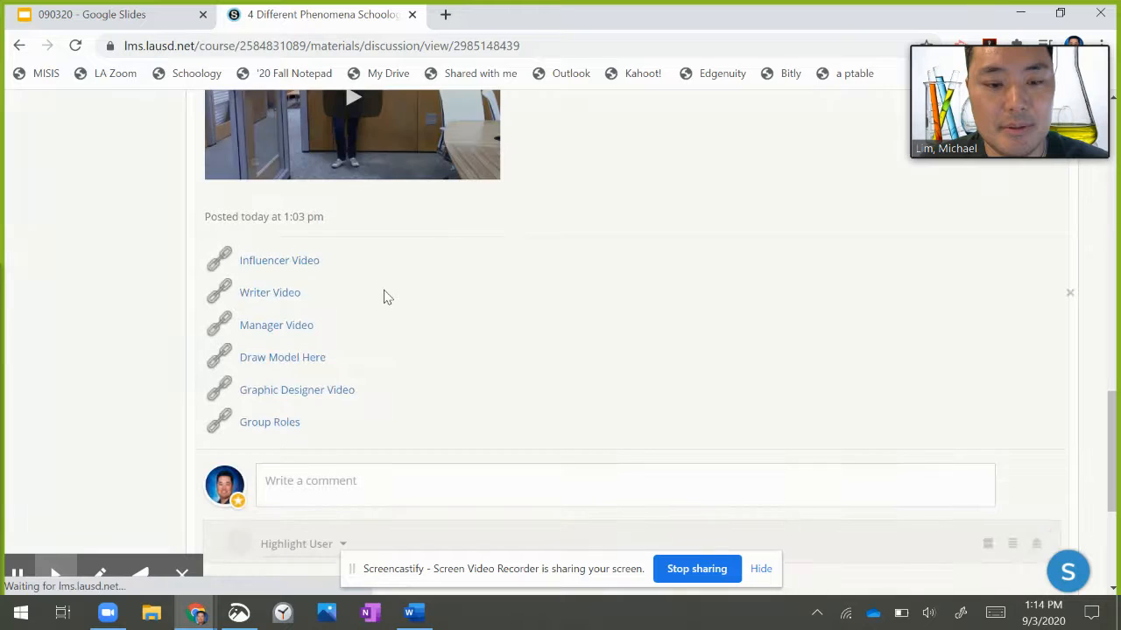
- Open the "Draw Model Here" link and make a copy of the Blank Model Template with Stamp Gallery
left_click(294, 364)
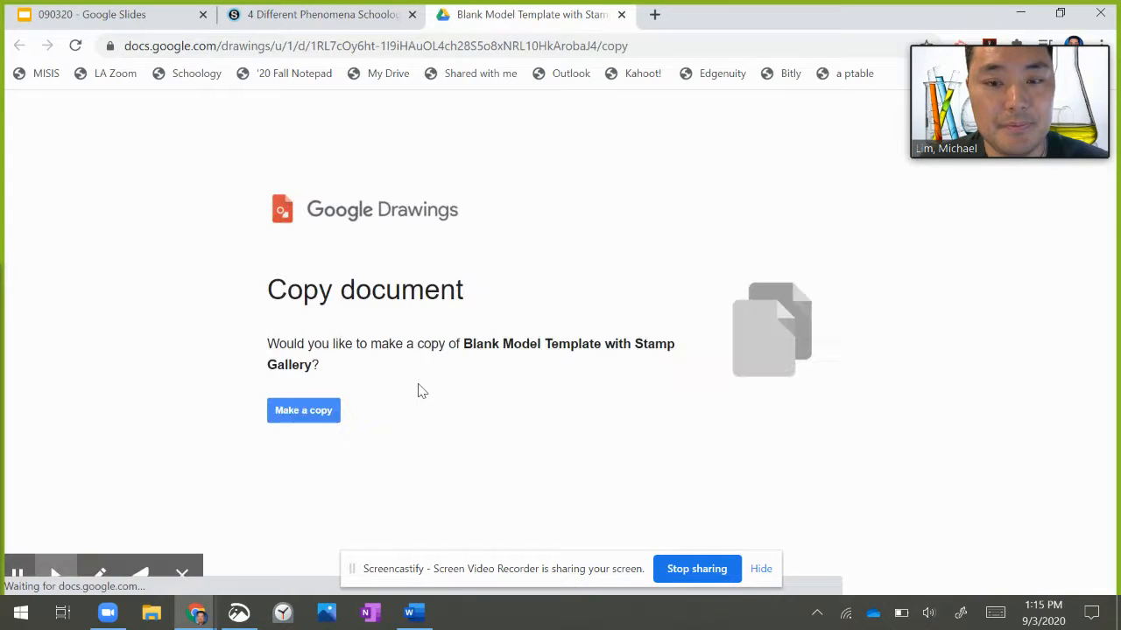
left_click(232, 52)
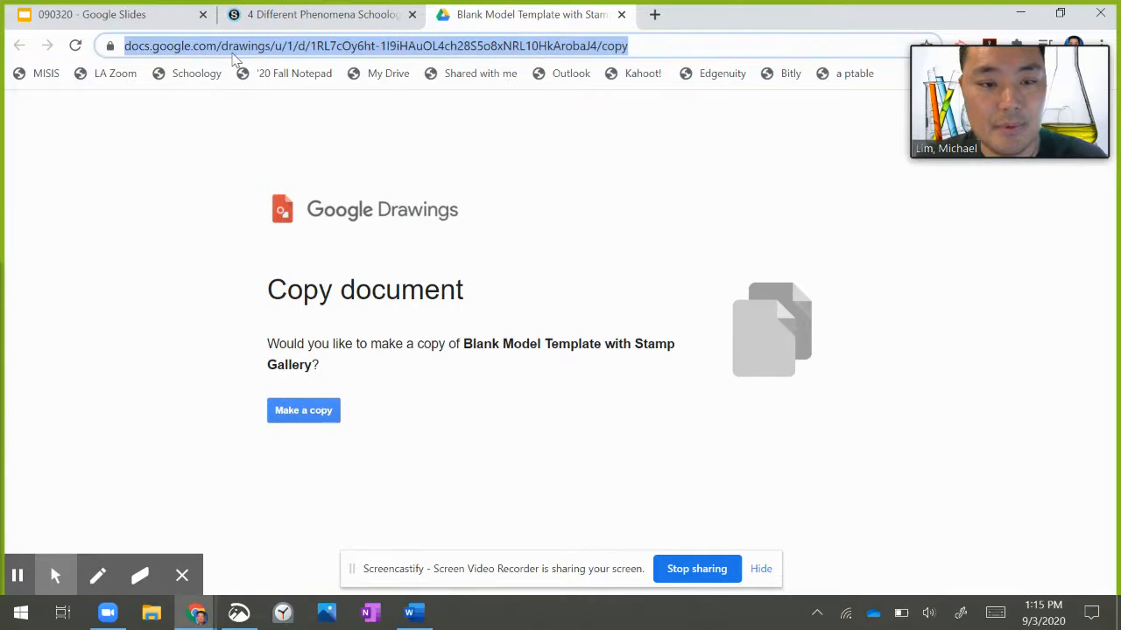
key("alt+Tab")
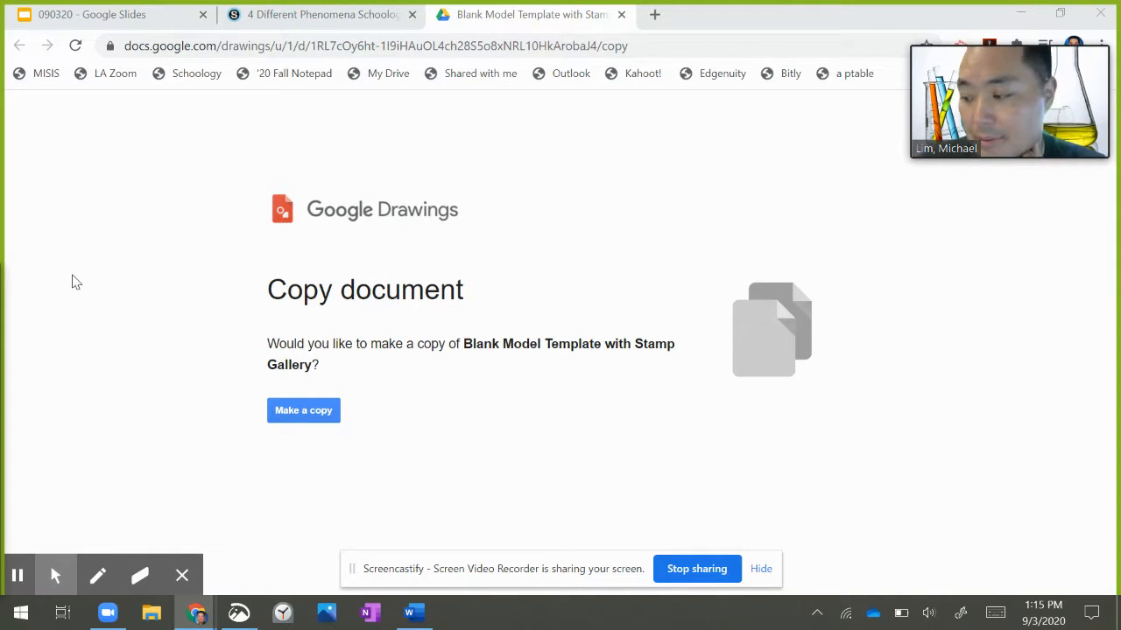
left_click(298, 411)
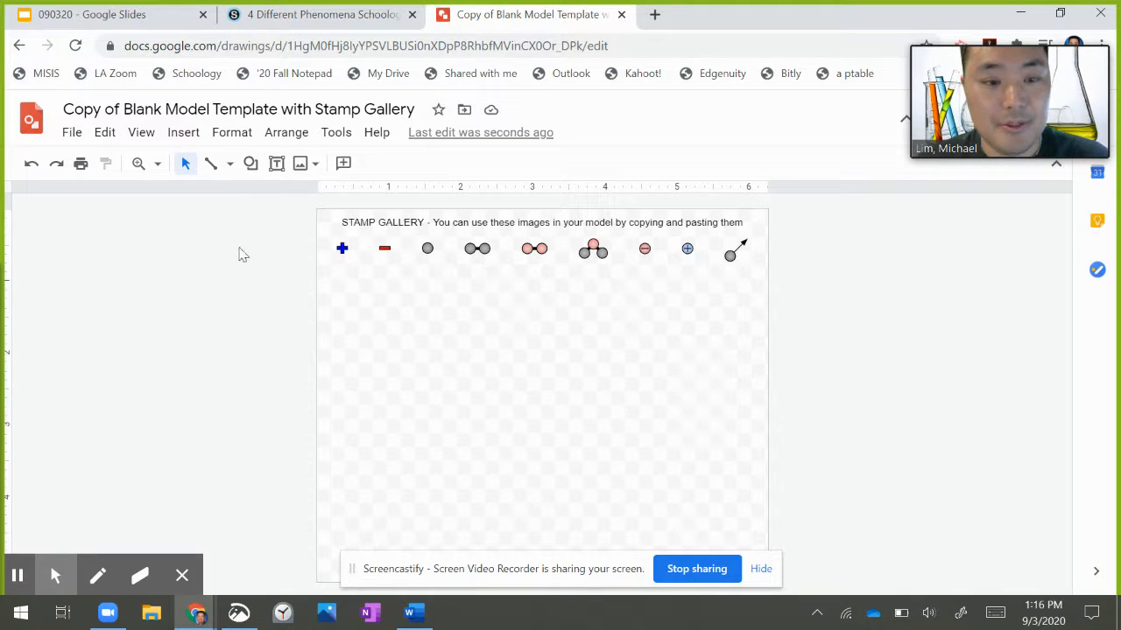
- Following the Tanker Collapse slide, draw a cylinder and lay it horizontally below the stamp gallery, about 3.3 inches long and 1 inch high
left_click(136, 16)
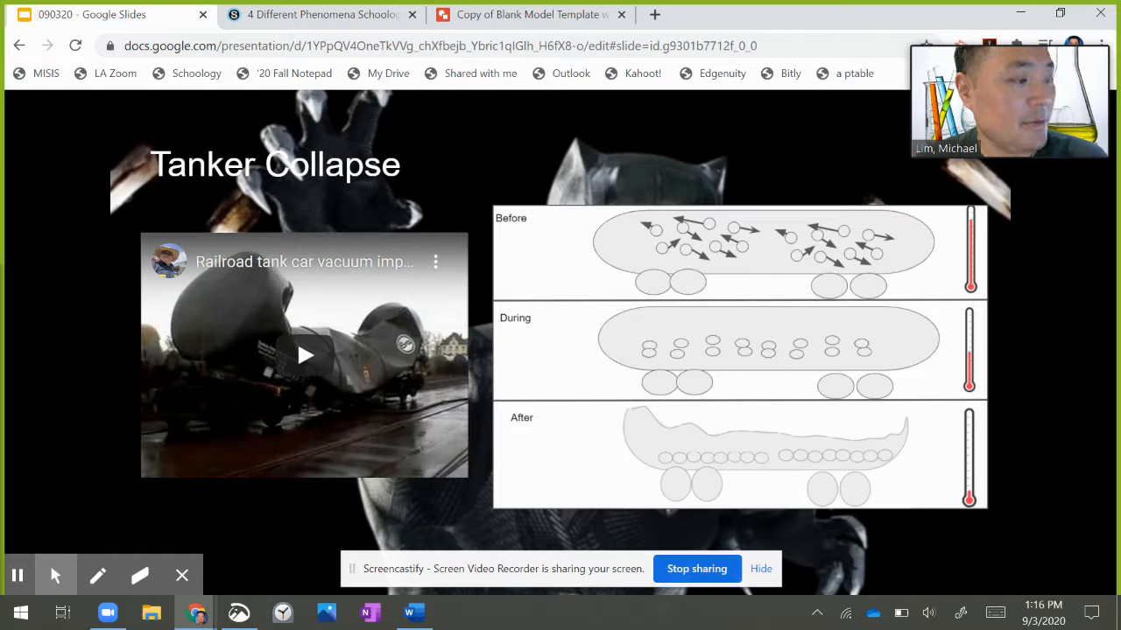
left_click(503, 15)
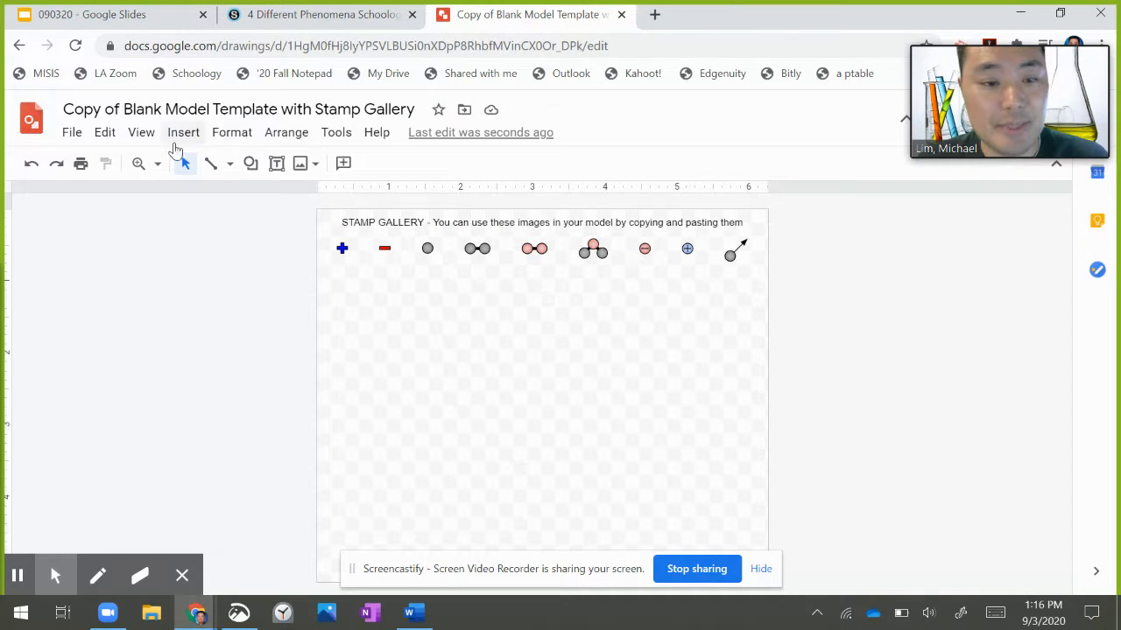
left_click(250, 163)
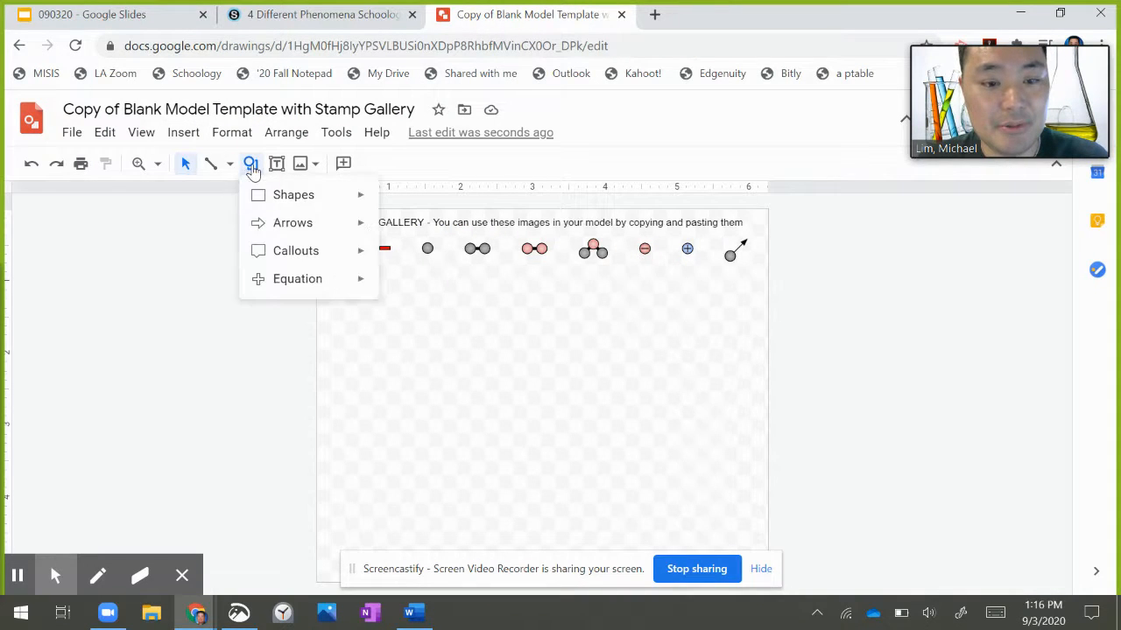
mouse_move(278, 201)
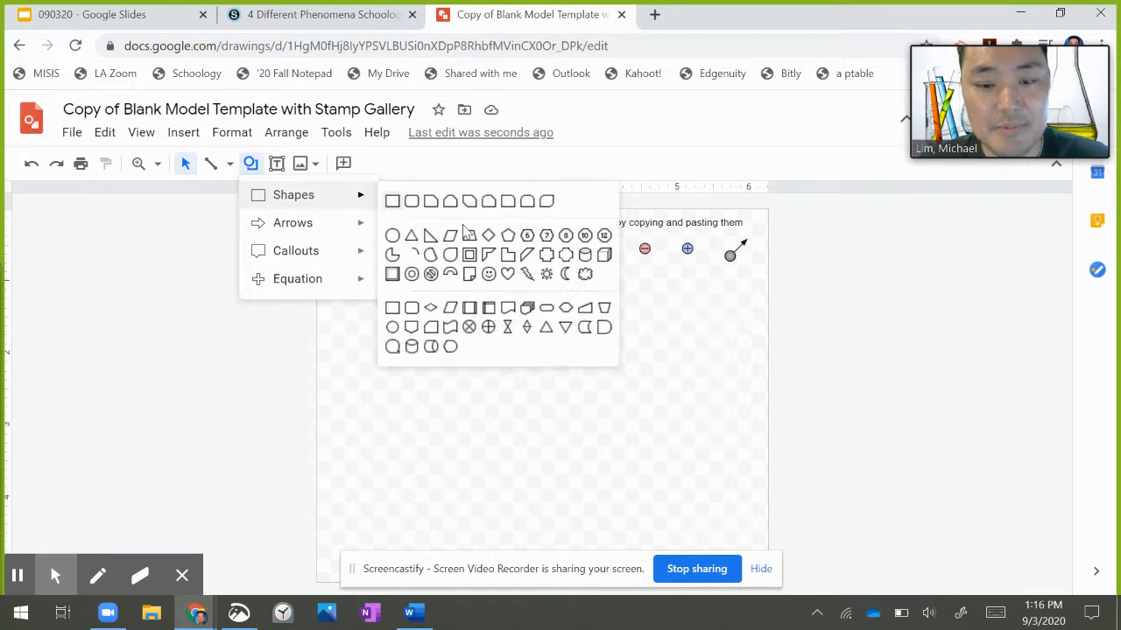
left_click(584, 255)
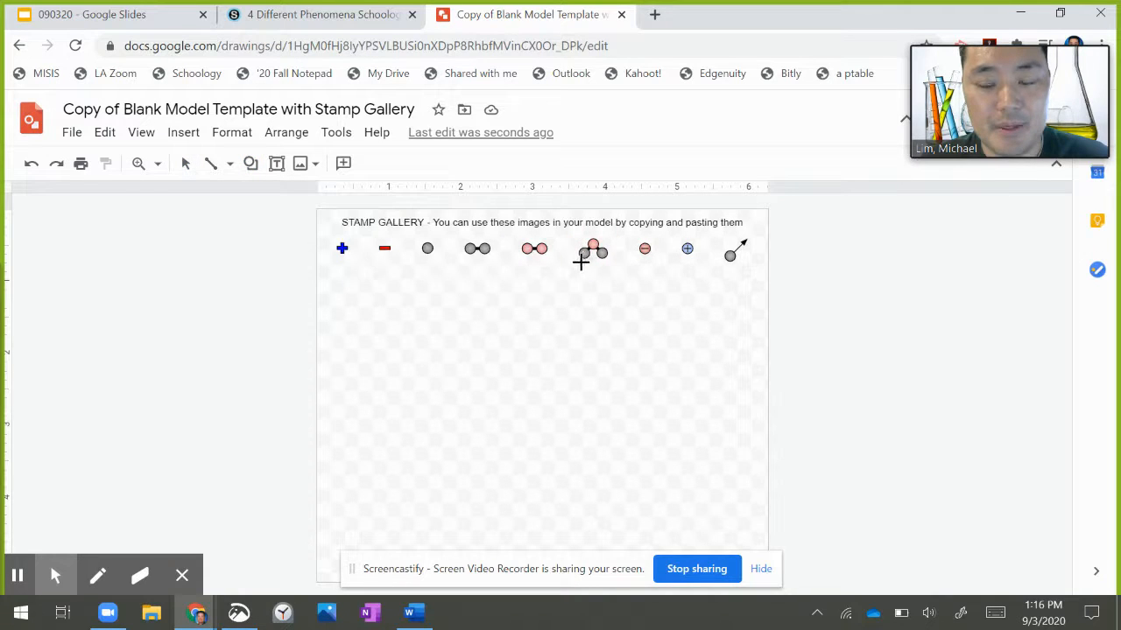
left_click_drag(445, 301, 518, 493)
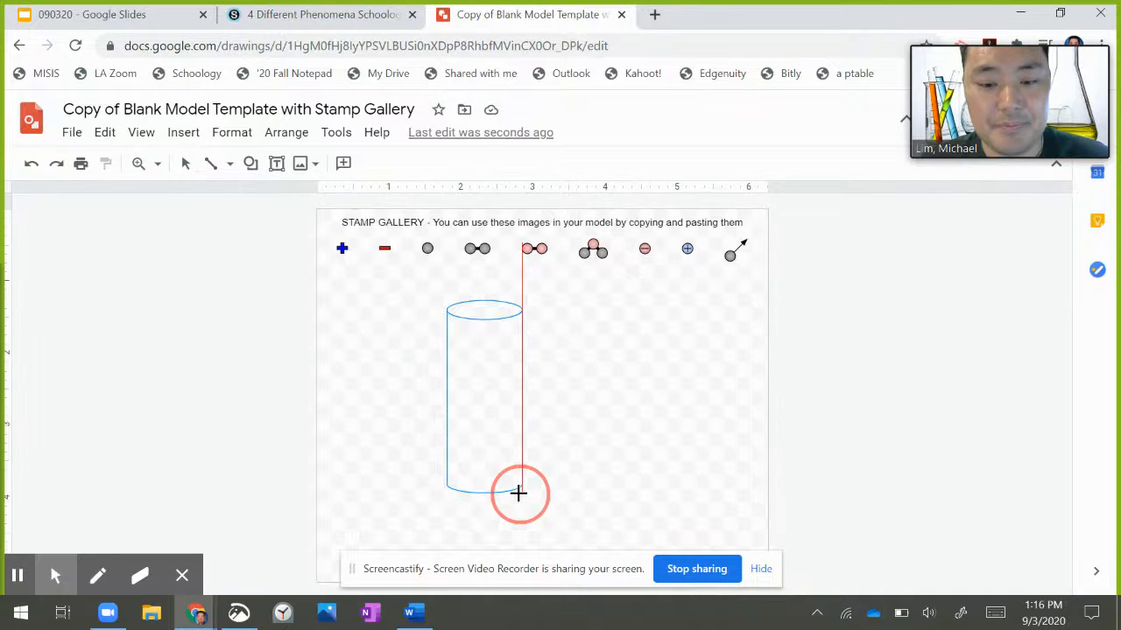
left_click_drag(518, 492, 518, 493)
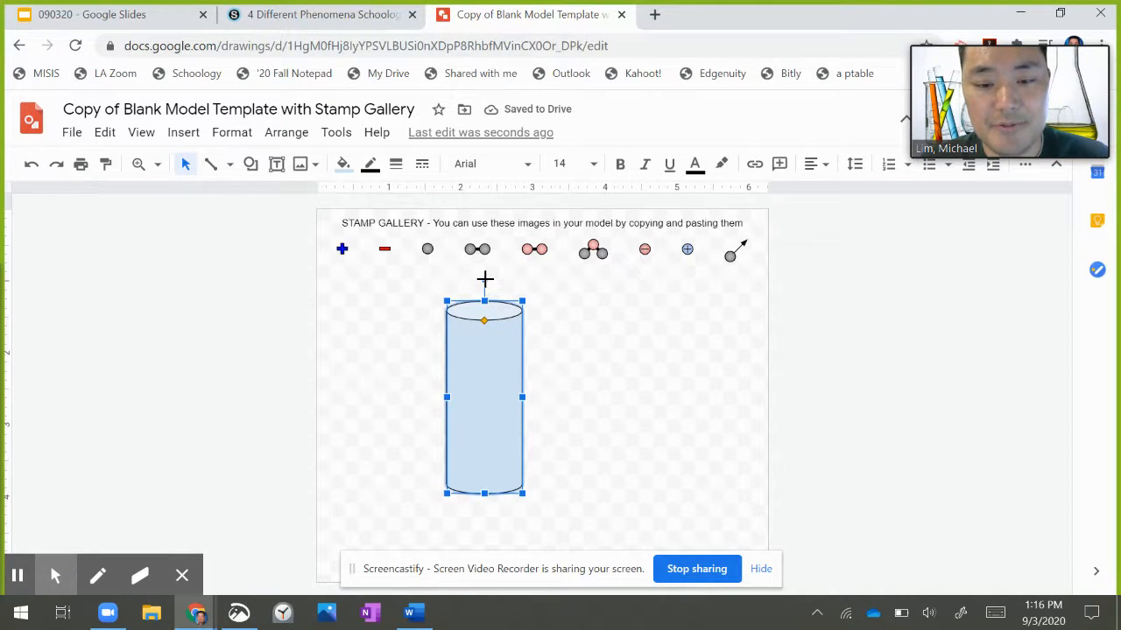
left_click_drag(485, 279, 623, 397)
left_click_drag(547, 406, 571, 338)
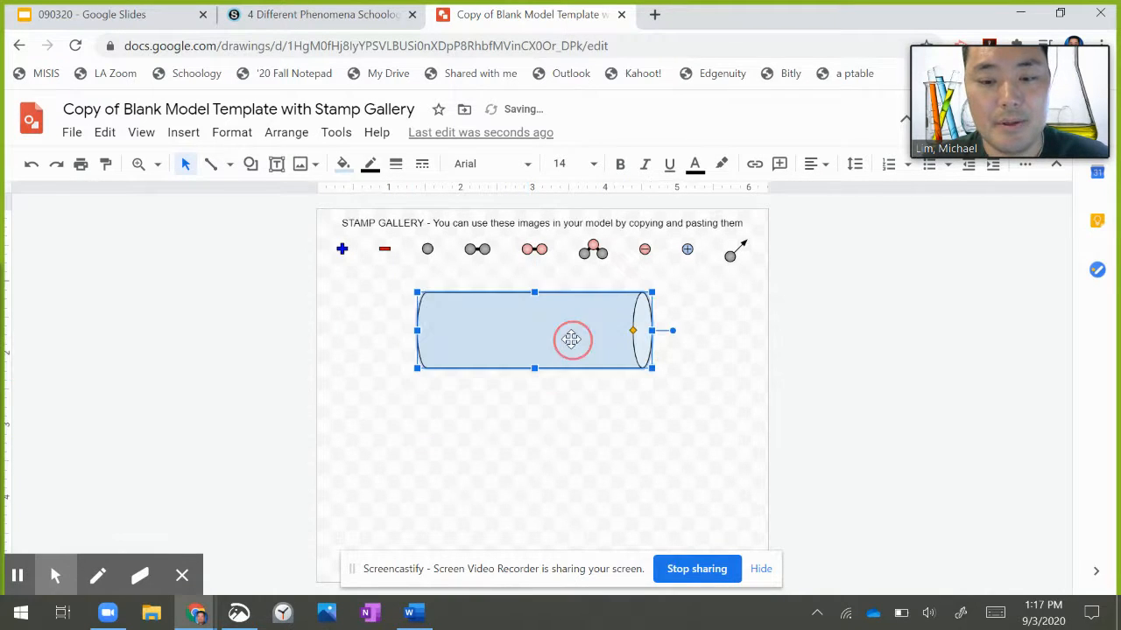
- View the railroad tank car vacuum implosion video on the Tanker Collapse slide in full screen to examine the tank car's shape
left_click(119, 15)
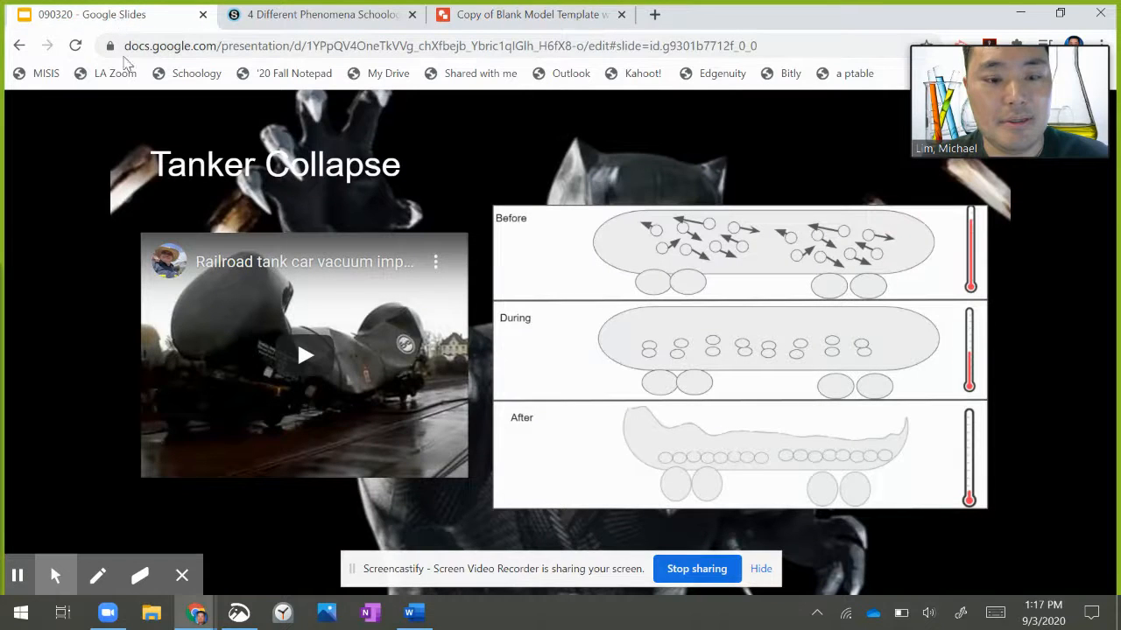
left_click(324, 380)
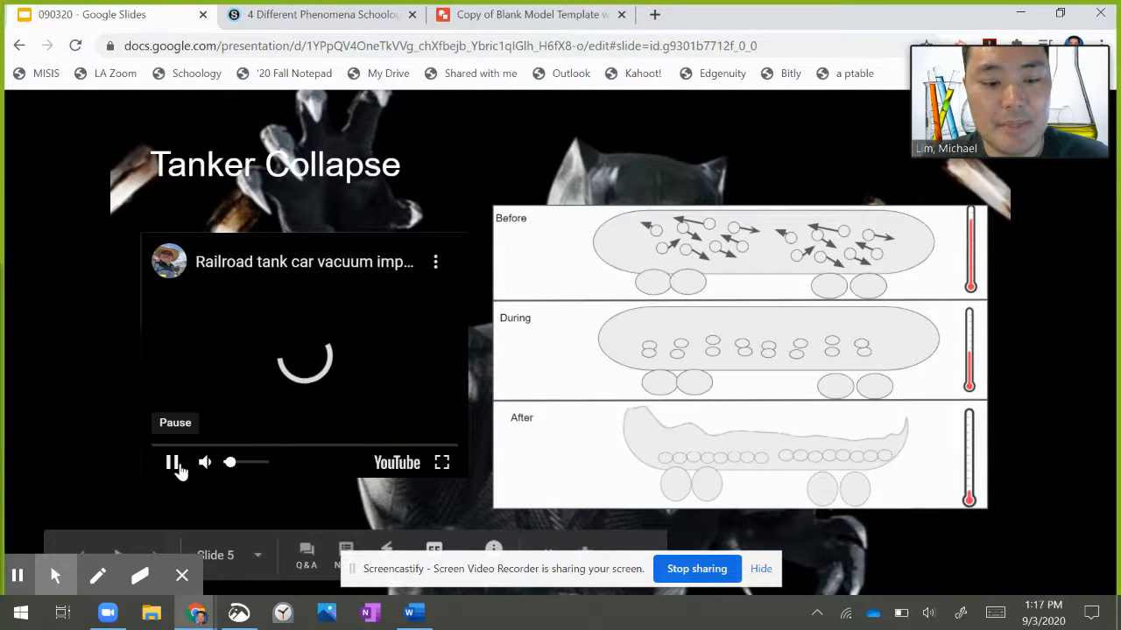
left_click(463, 467)
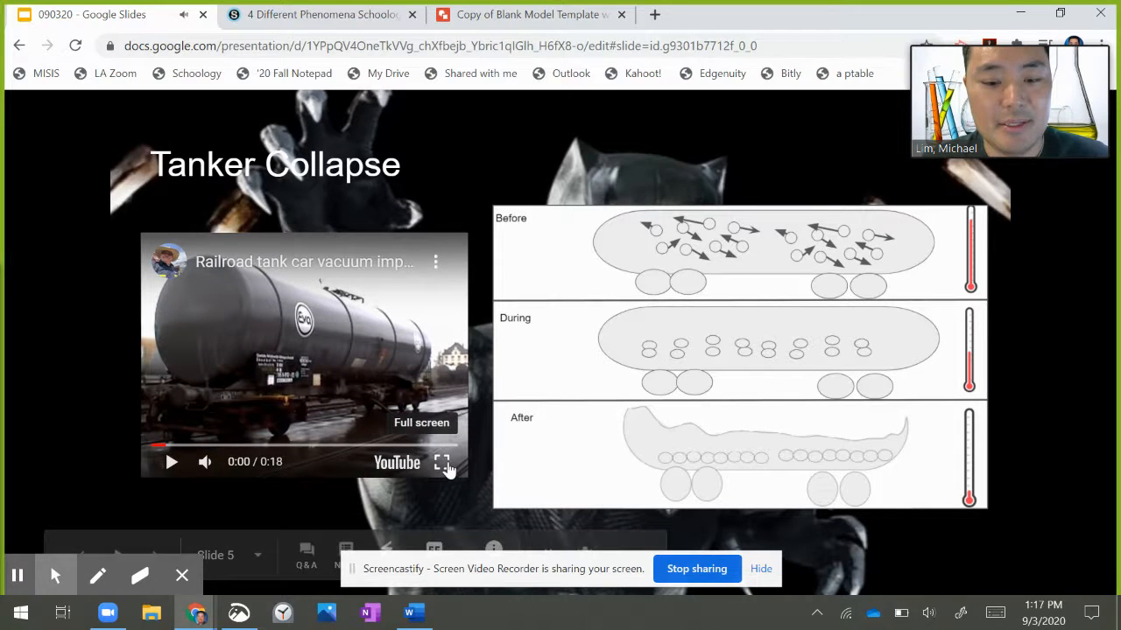
left_click(444, 465)
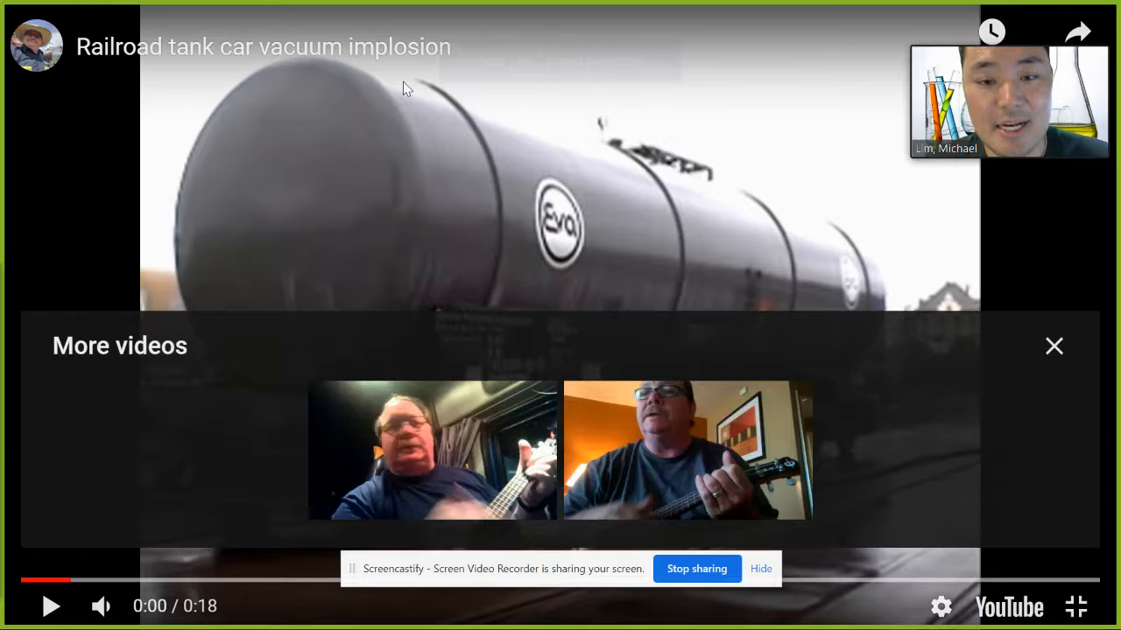
left_click(1053, 346)
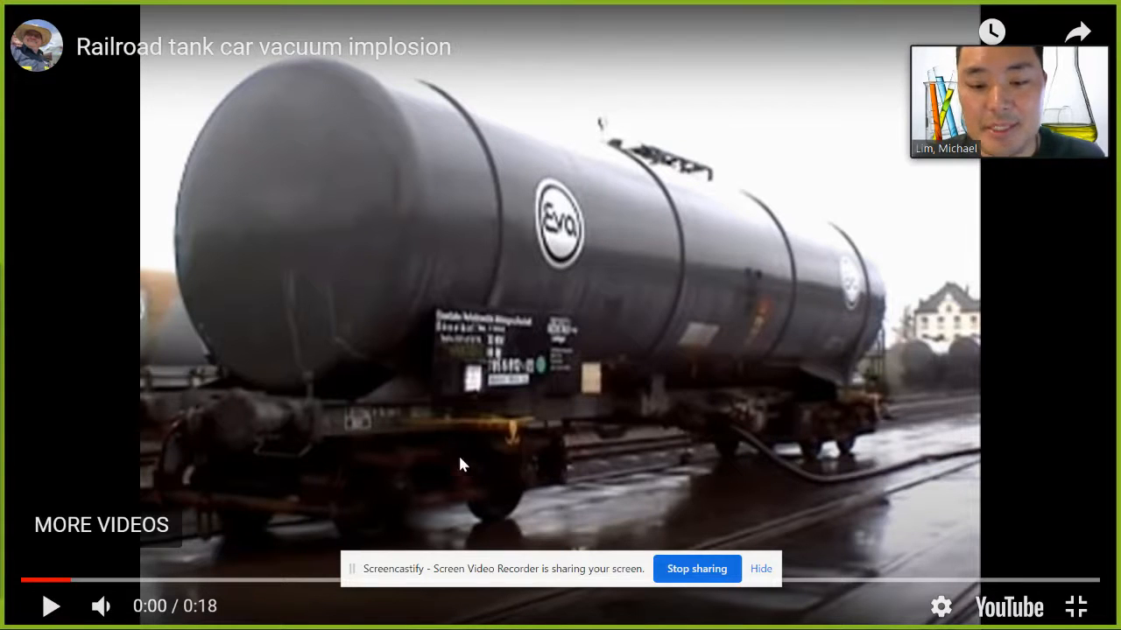
left_click(1083, 608)
left_click(335, 17)
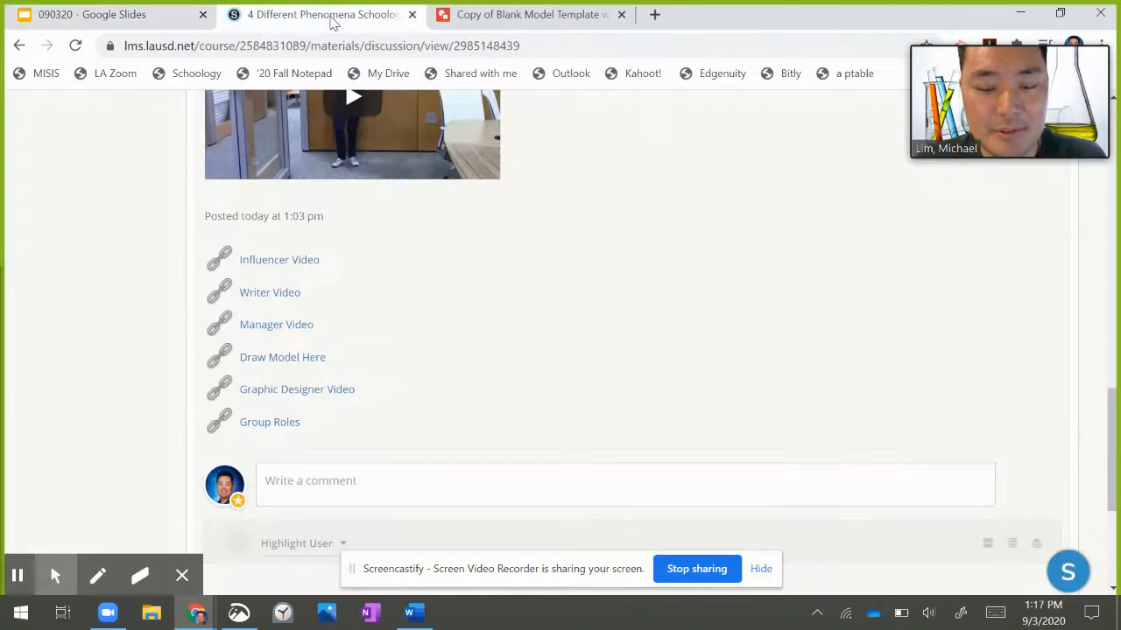
- In the copied drawing, add a circle about 0.3 inches wide just below the cylinder's left end as a wheel
left_click(446, 15)
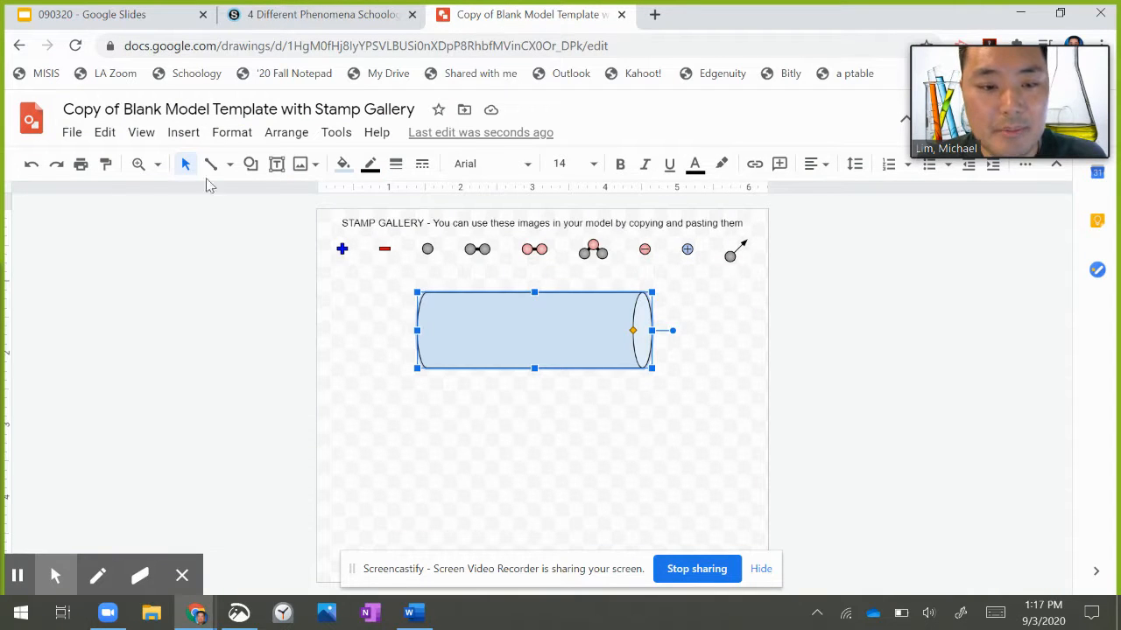
left_click(250, 163)
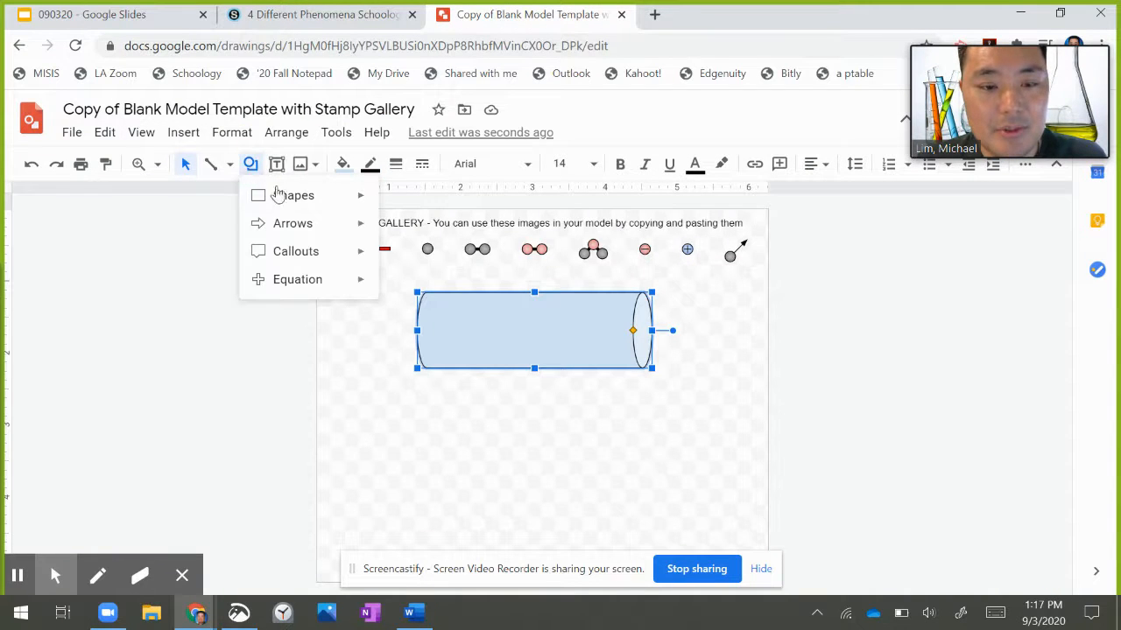
mouse_move(283, 197)
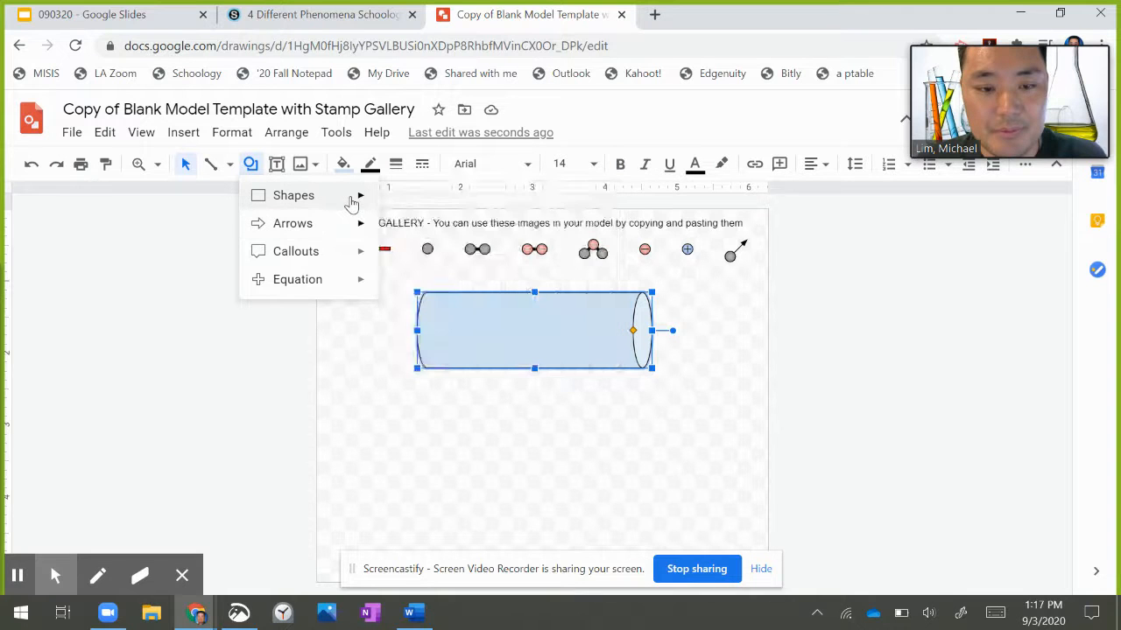
left_click(389, 236)
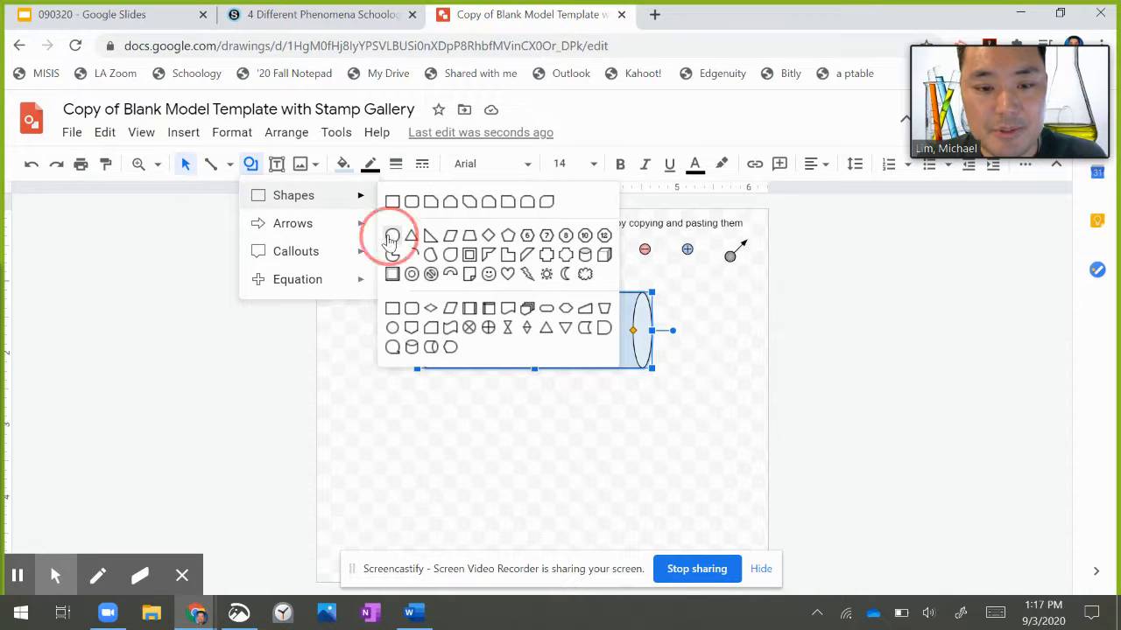
left_click_drag(396, 374, 425, 399)
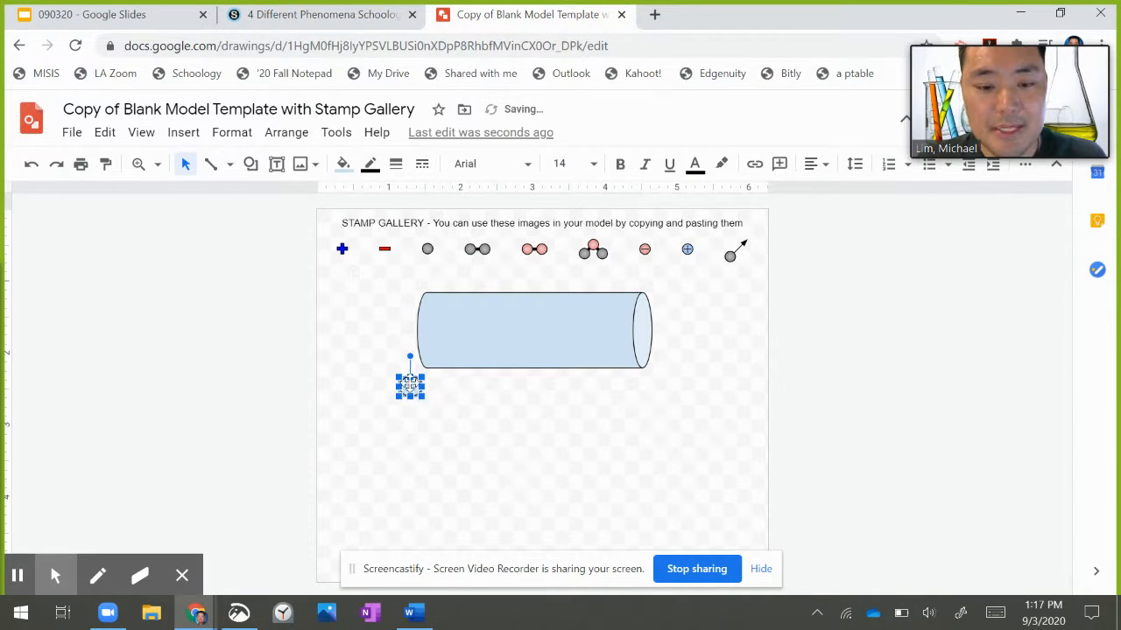
- Copy the small wheel circle and paste a duplicate of it into the drawing
right_click(410, 386)
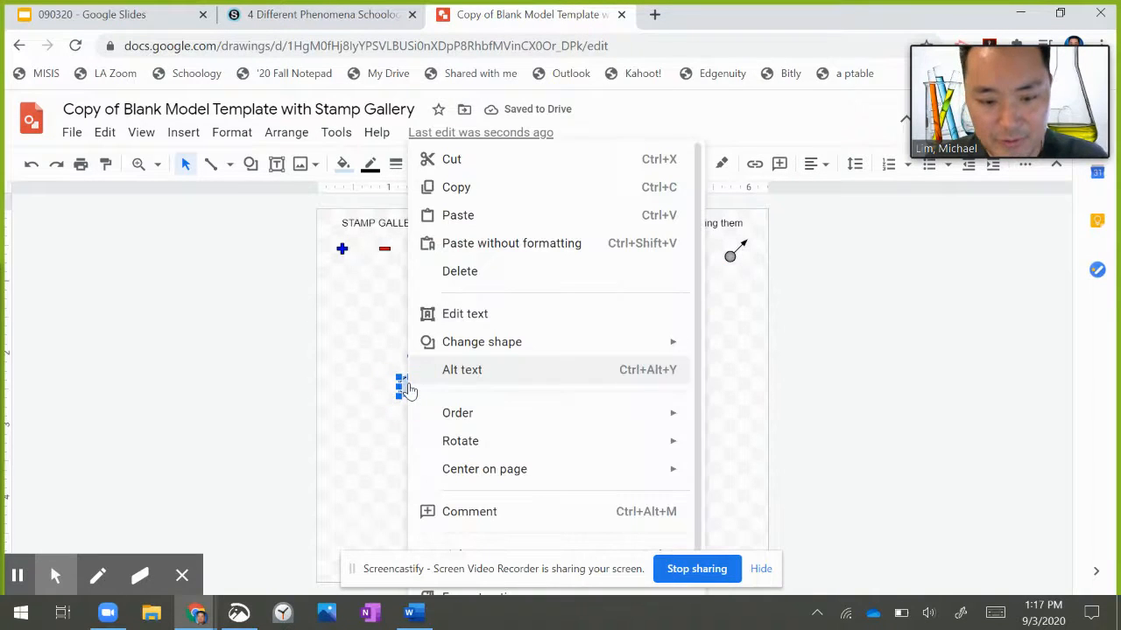
left_click(461, 188)
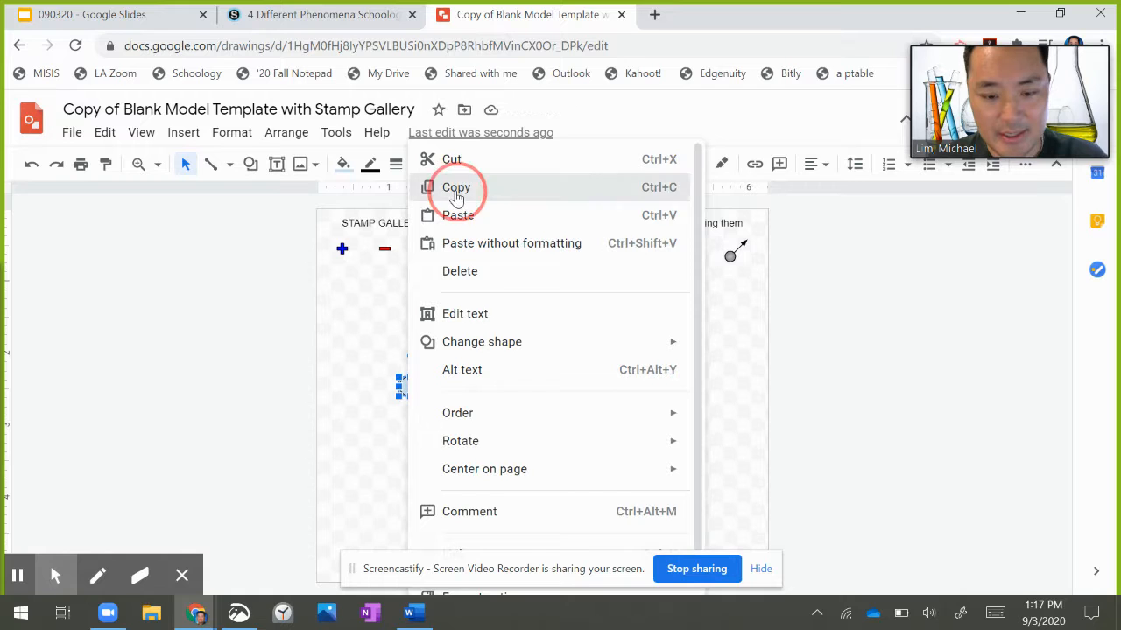
right_click(412, 381)
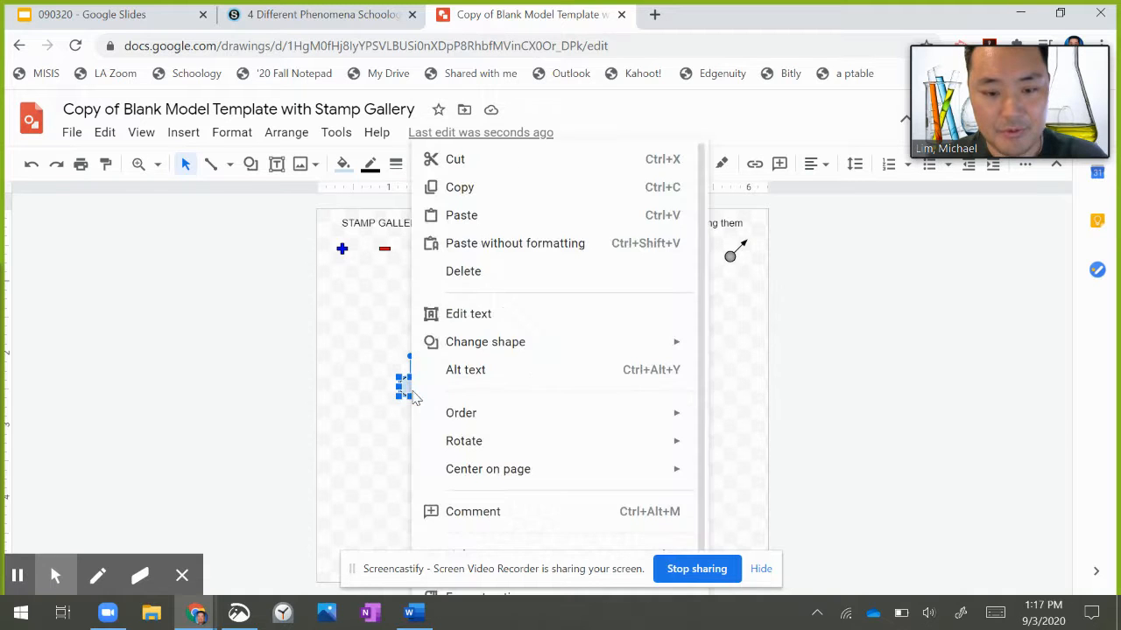
left_click(461, 215)
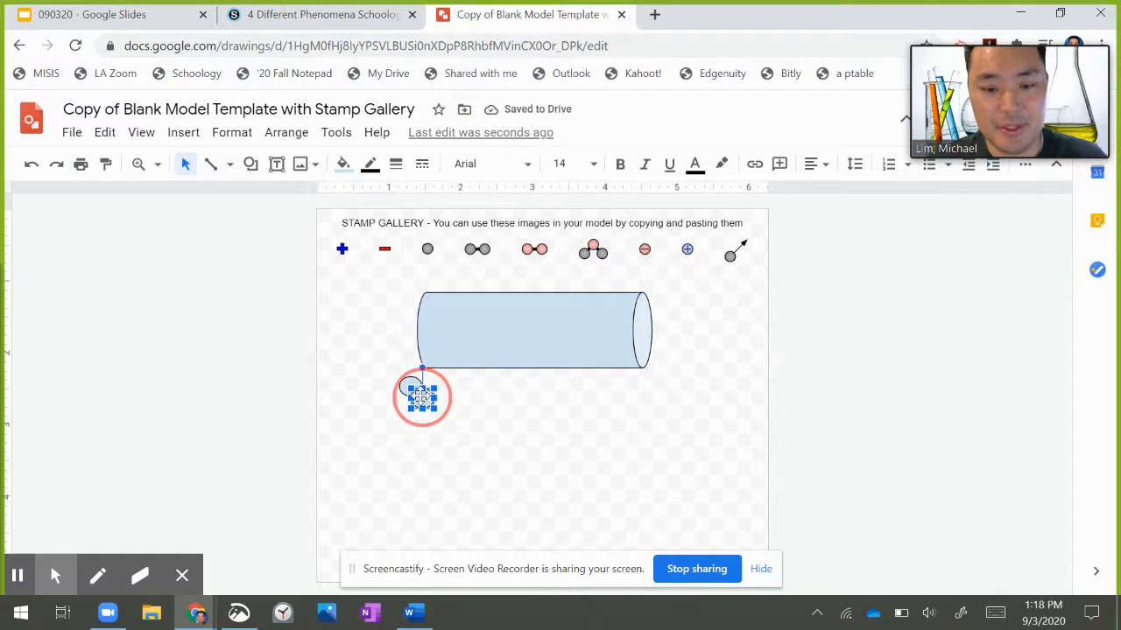
- Paste two more wheel circles and set two of the wheels side by side beneath the cylinder's right end
right_click(420, 392)
left_click(450, 215)
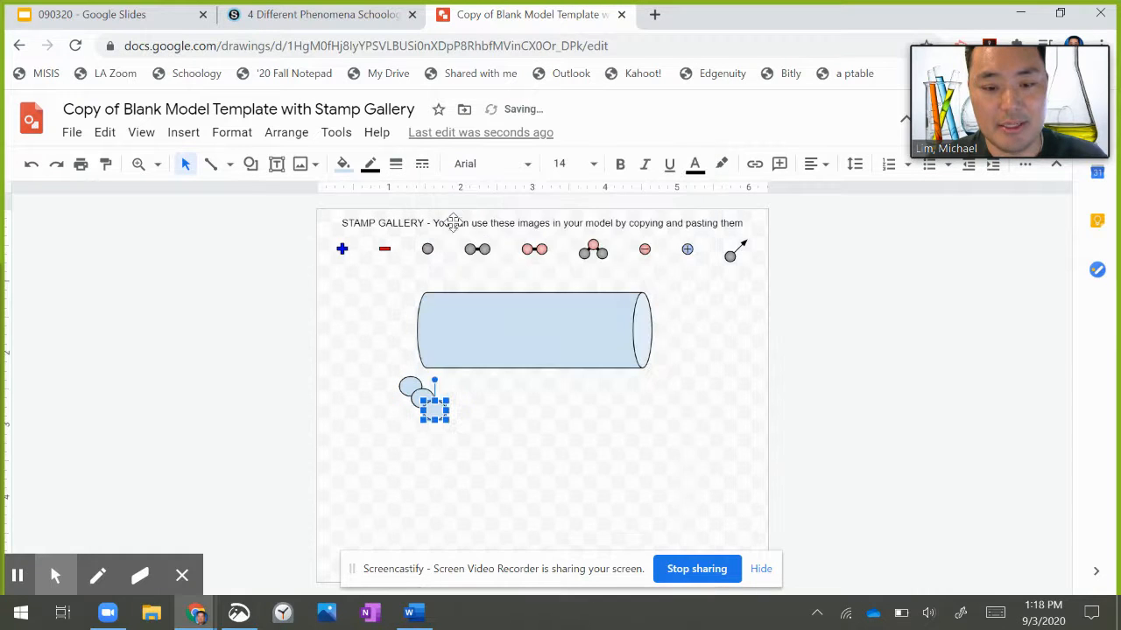
right_click(440, 406)
left_click(471, 218)
left_click_drag(447, 425, 615, 375)
left_click_drag(435, 407, 594, 375)
- Place the remaining two wheel circles side by side beneath the cylinder's left end
left_click(417, 399)
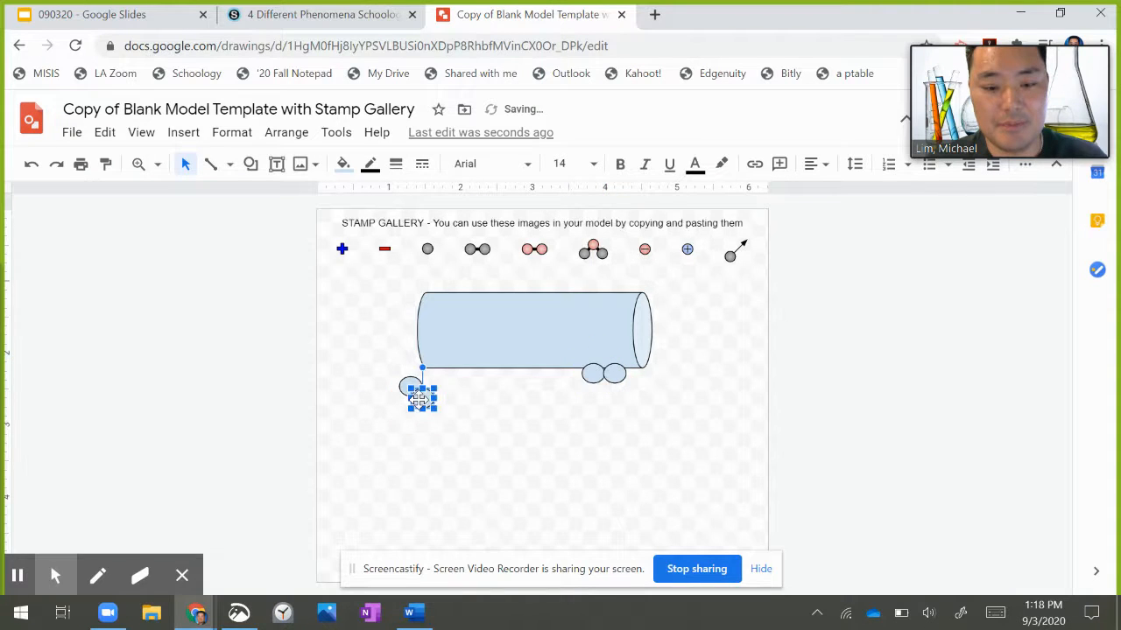
left_click_drag(420, 399, 477, 381)
left_click(409, 386)
left_click_drag(409, 386, 456, 384)
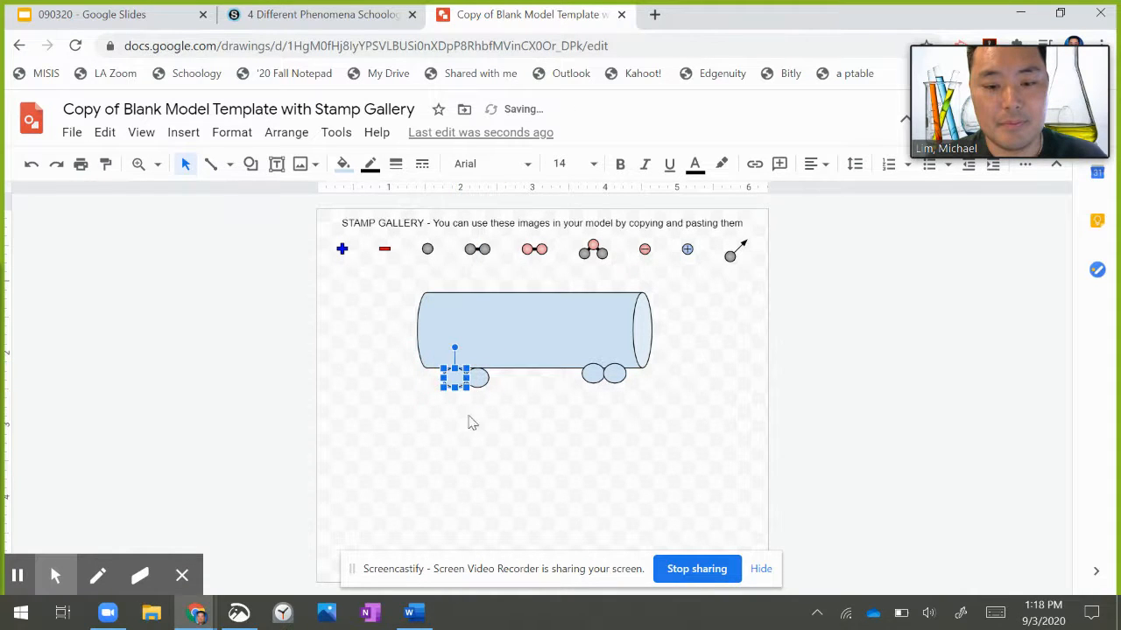
left_click(481, 430)
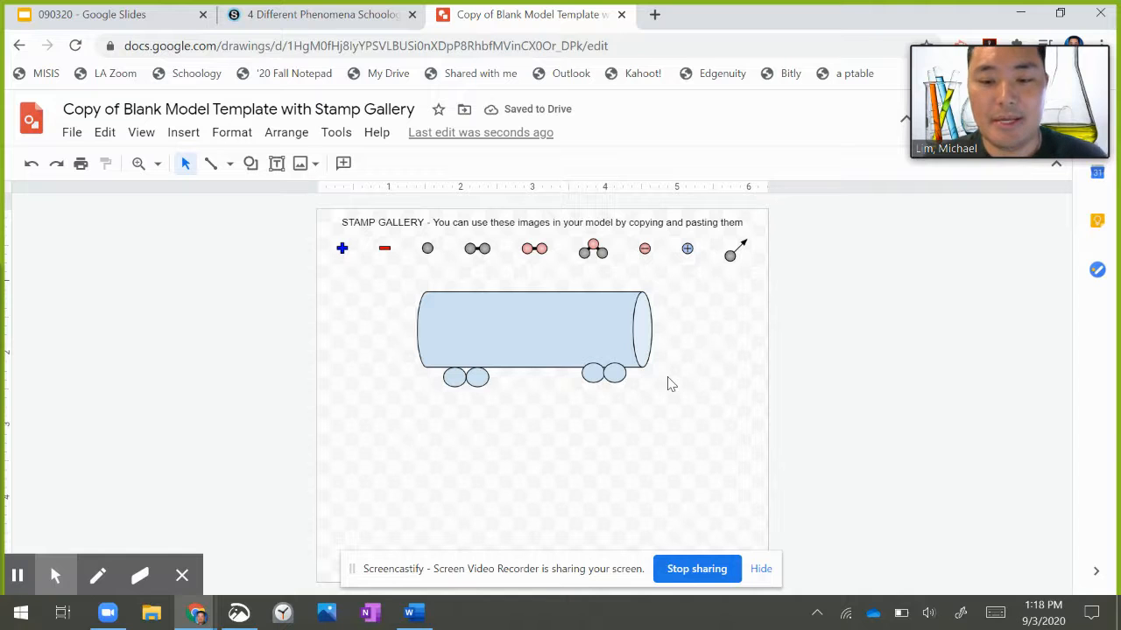
- Check the Before, During and After models on the Tanker Collapse slide, ending back in the copied drawing
left_click(145, 24)
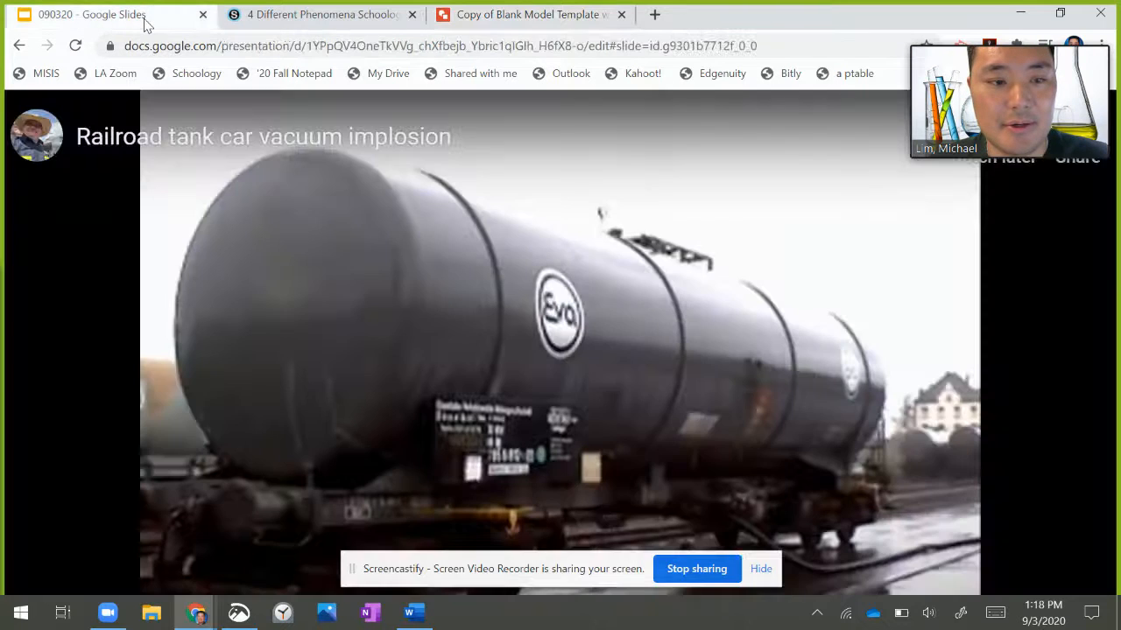
key("Escape")
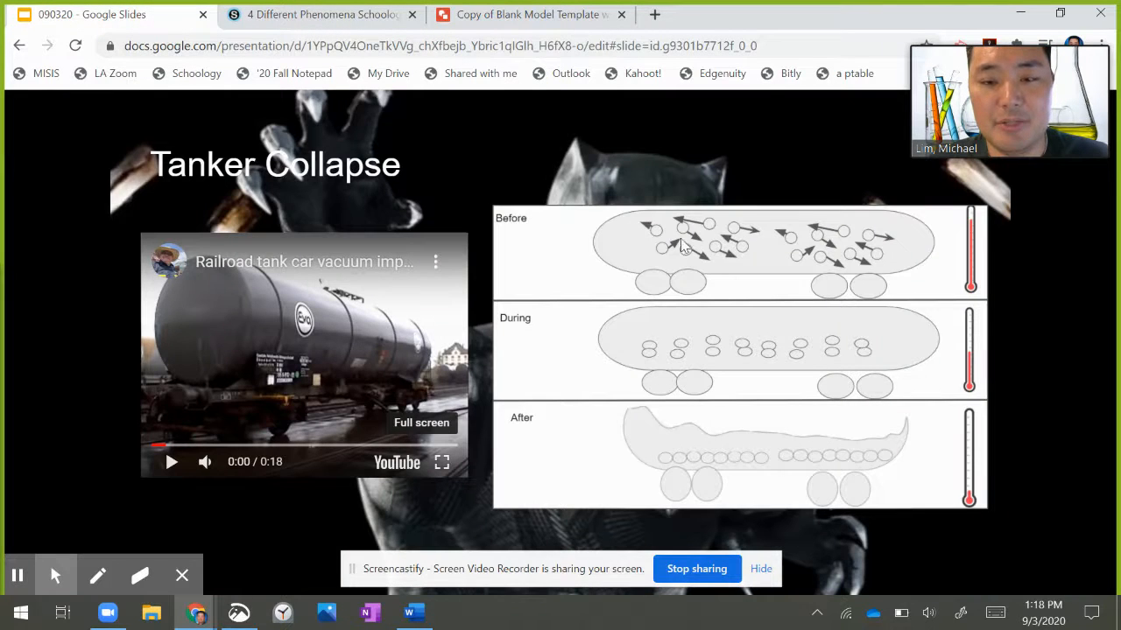
left_click(487, 16)
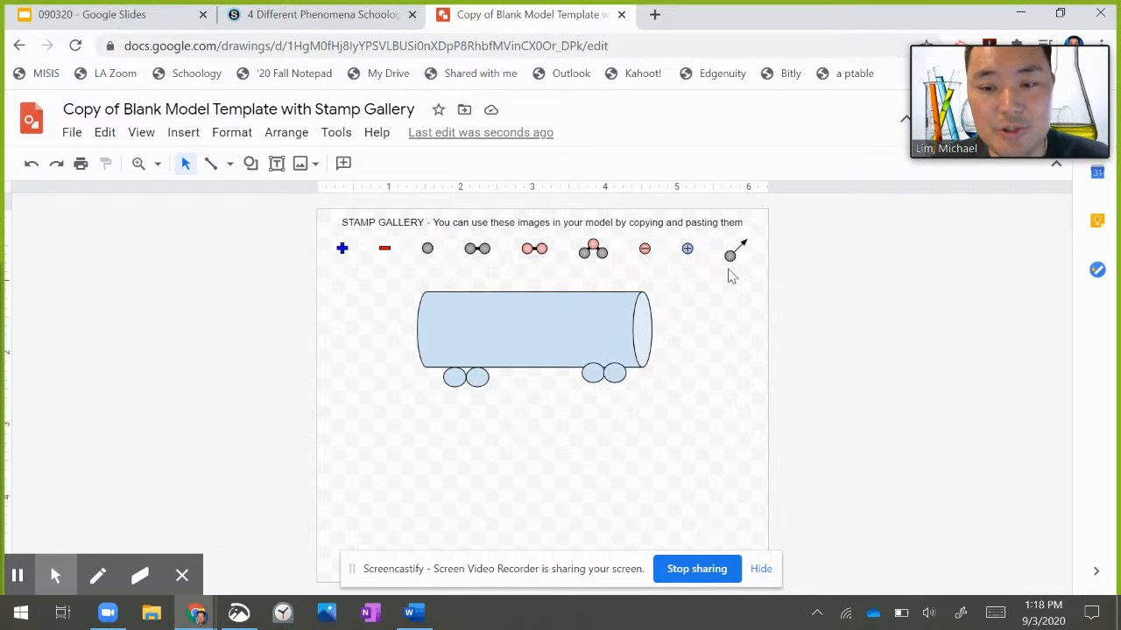
- Copy the gray particle-with-arrow stamp from the stamp gallery and paste three duplicates of it
left_click_drag(748, 282, 725, 234)
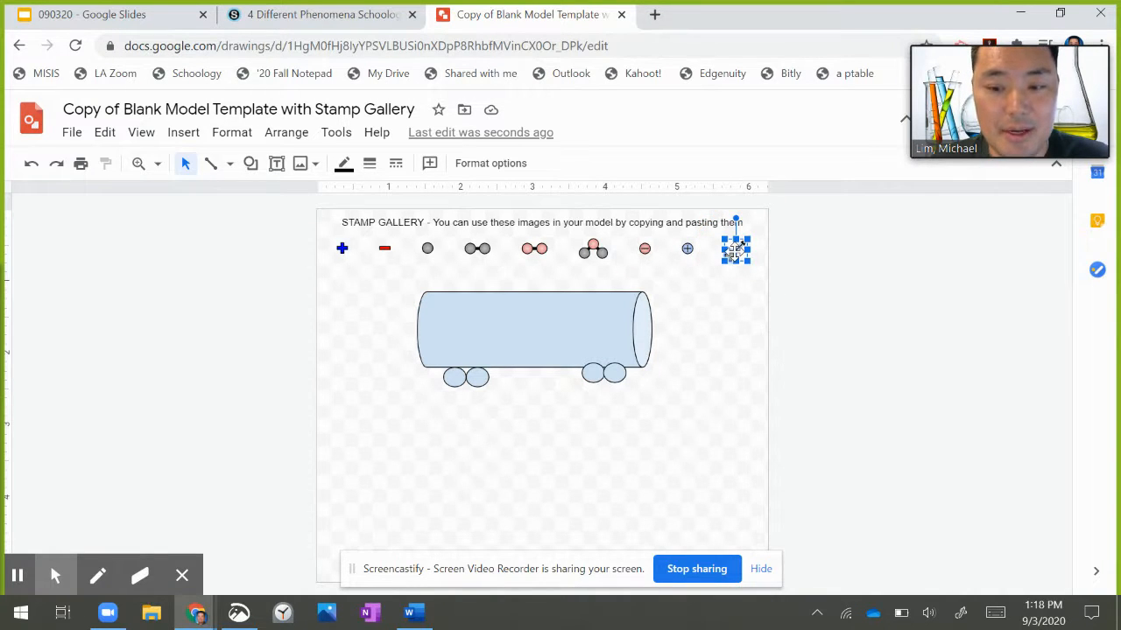
right_click(734, 251)
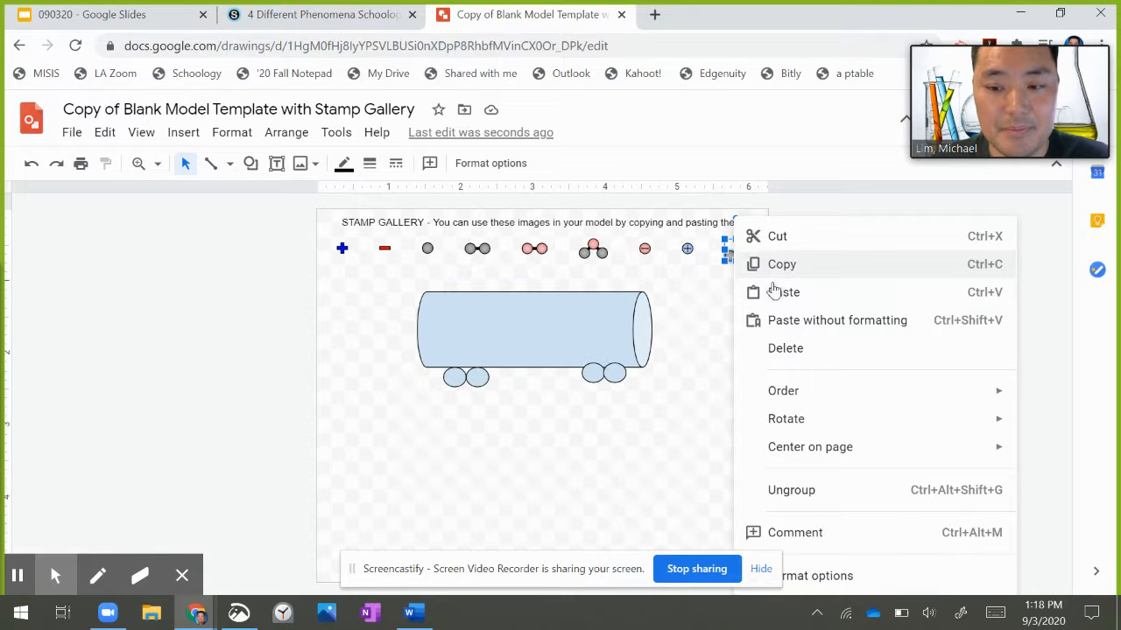
left_click(776, 265)
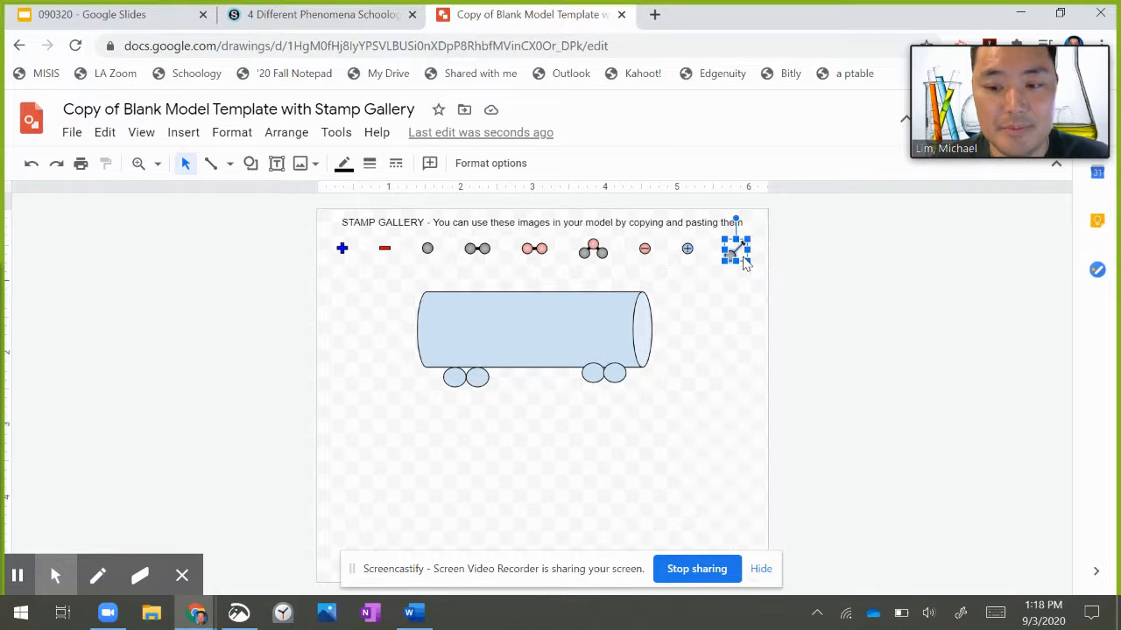
right_click(743, 260)
left_click(774, 326)
right_click(749, 258)
left_click(763, 293)
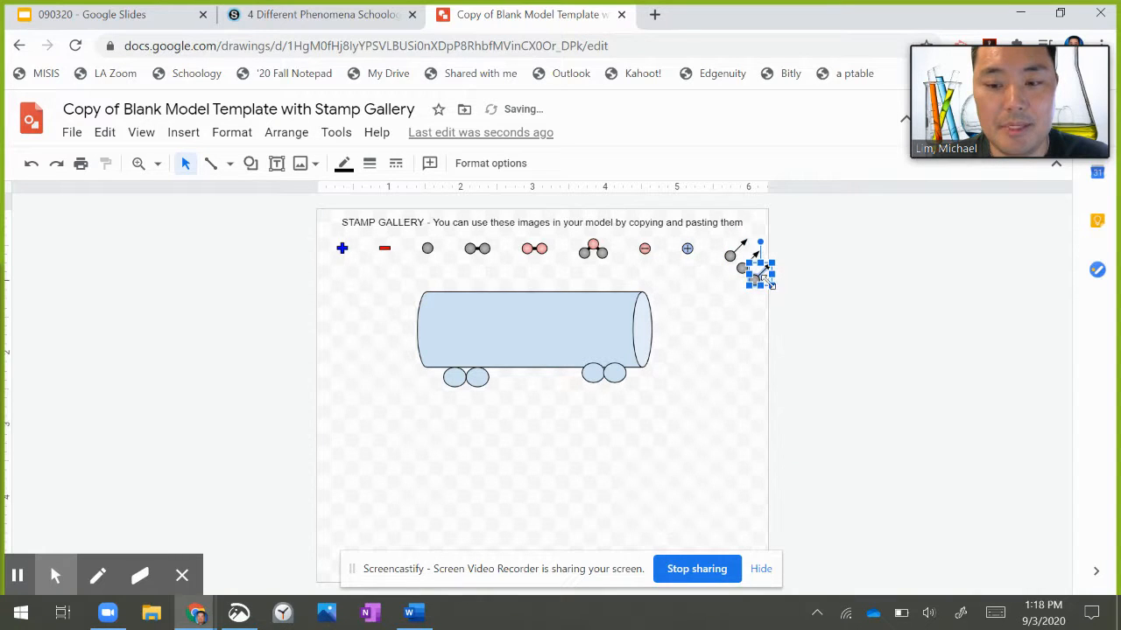
right_click(768, 283)
left_click(825, 346)
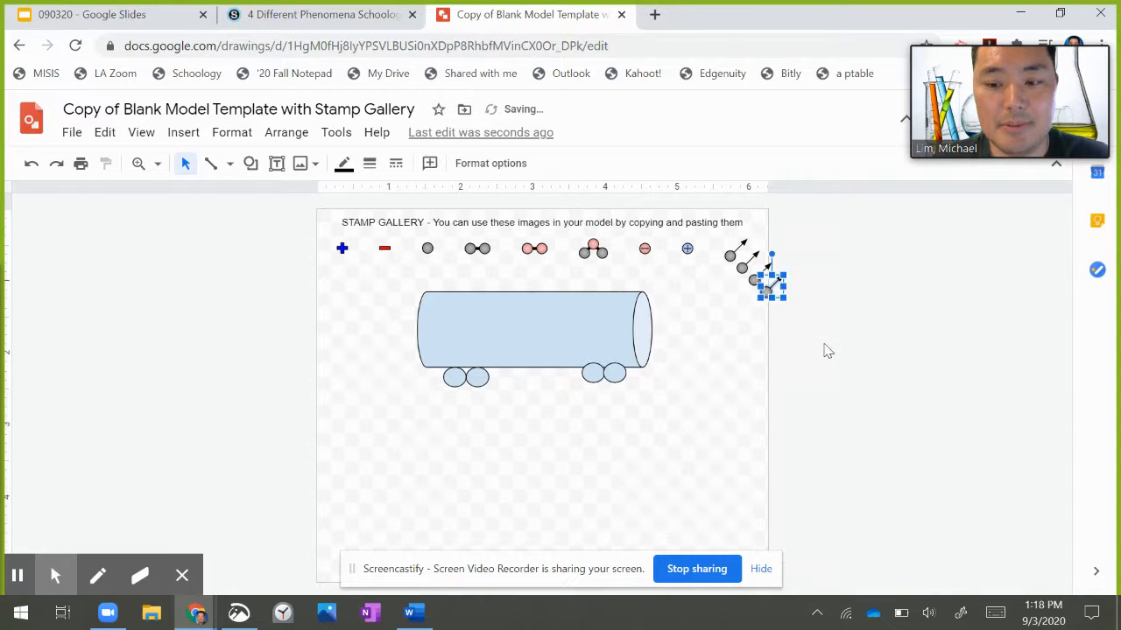
- Move the three pasted particle-with-arrow stamps inside the cylinder, spaced out from its left part to right of center
left_click_drag(763, 292, 464, 329)
left_click(754, 279)
left_click_drag(756, 273, 513, 330)
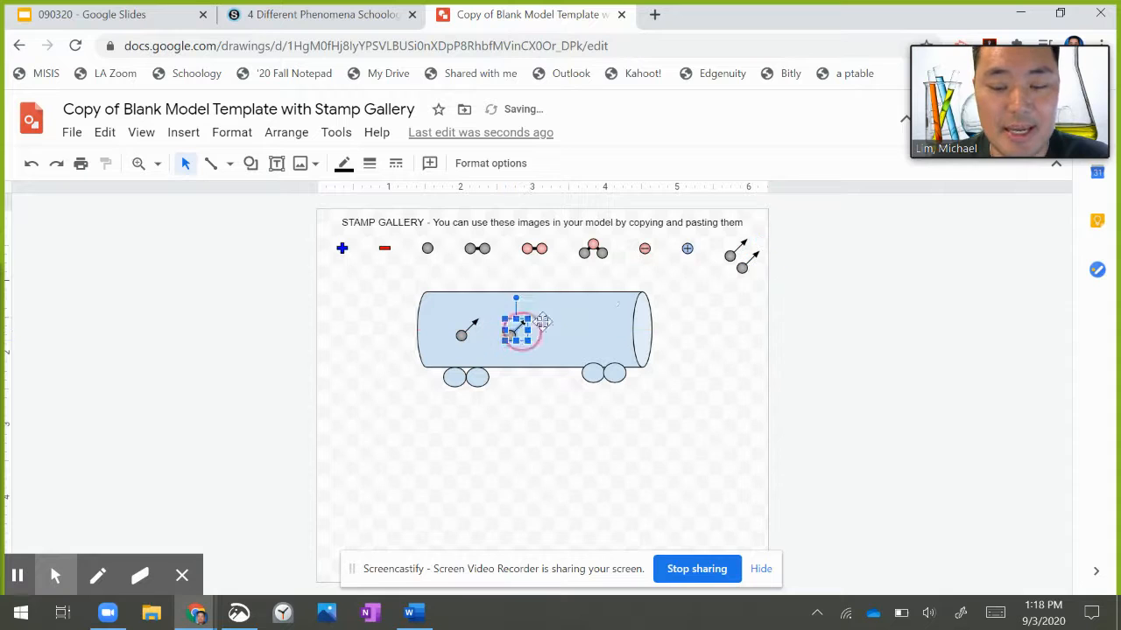
left_click(751, 277)
left_click_drag(745, 266, 566, 336)
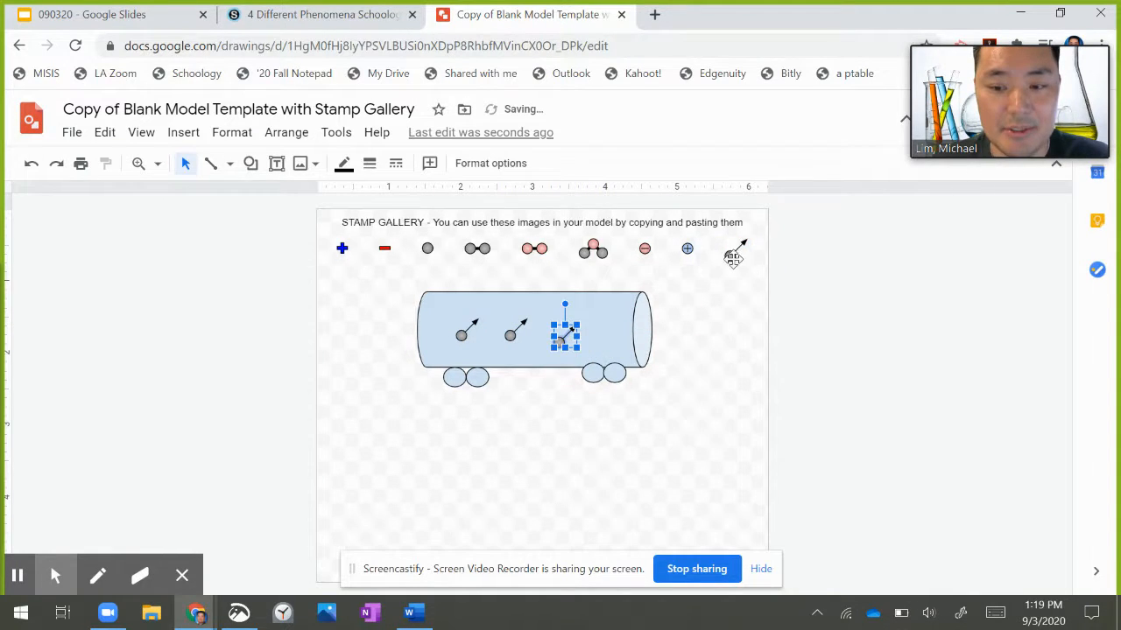
- Duplicate the gallery's particle-with-arrow stamp once more and place the copy near the right end inside the cylinder
left_click(733, 255)
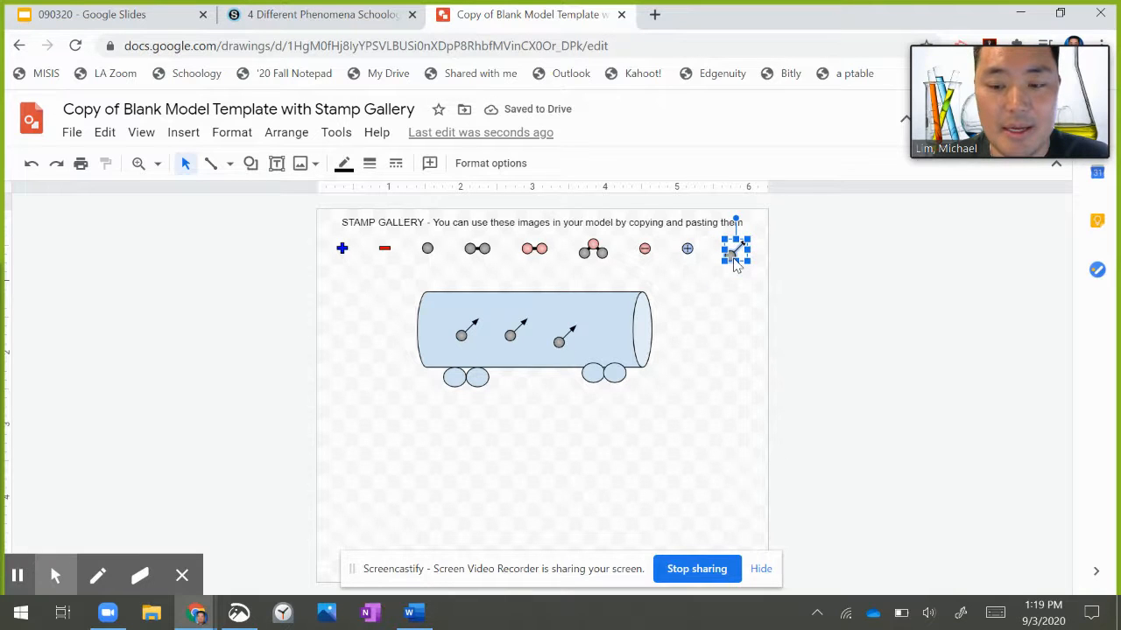
right_click(734, 256)
left_click(753, 260)
right_click(753, 289)
left_click(778, 359)
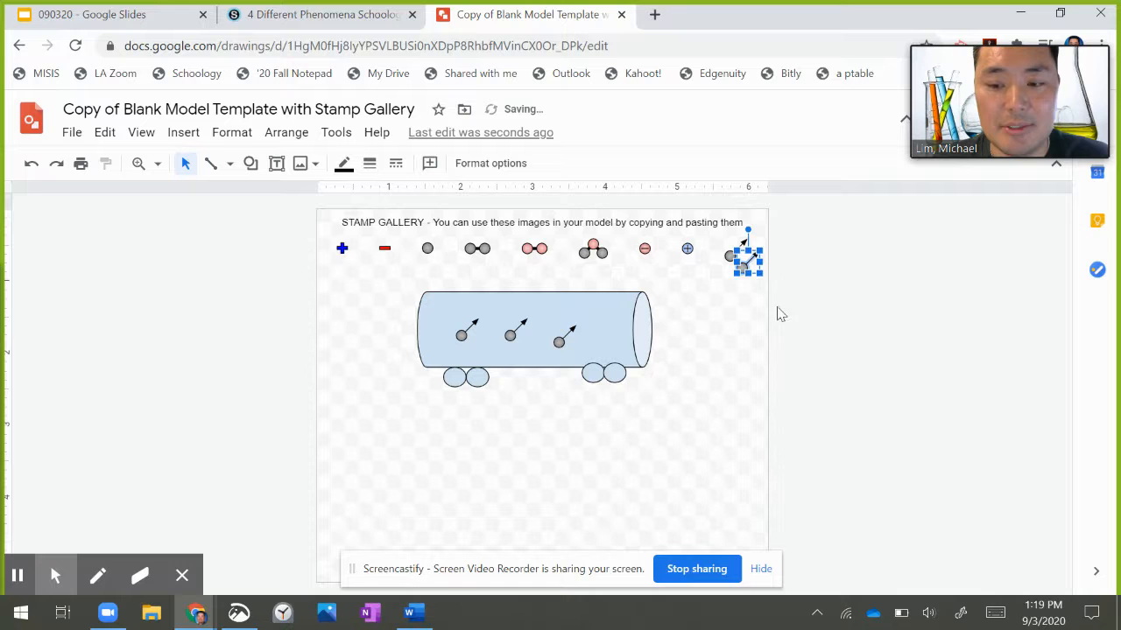
left_click_drag(753, 263, 609, 318)
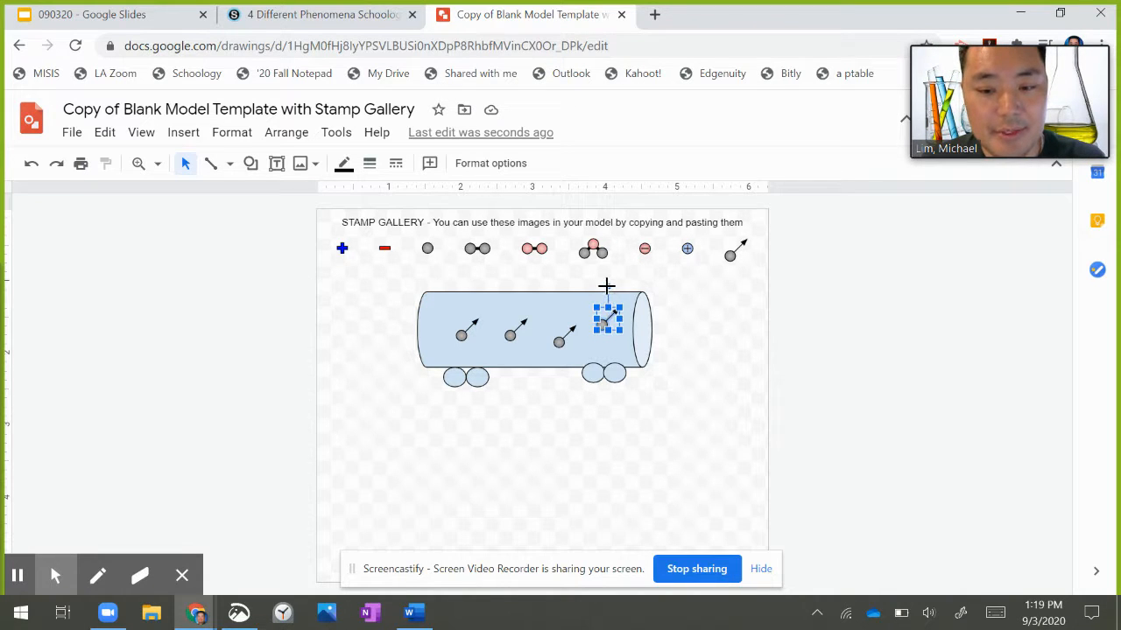
- Rotate the particles in the cylinder to vary their directions: the rightmost and second from left point left, the leftmost down-right
left_click_drag(604, 286, 562, 344)
left_click(561, 341)
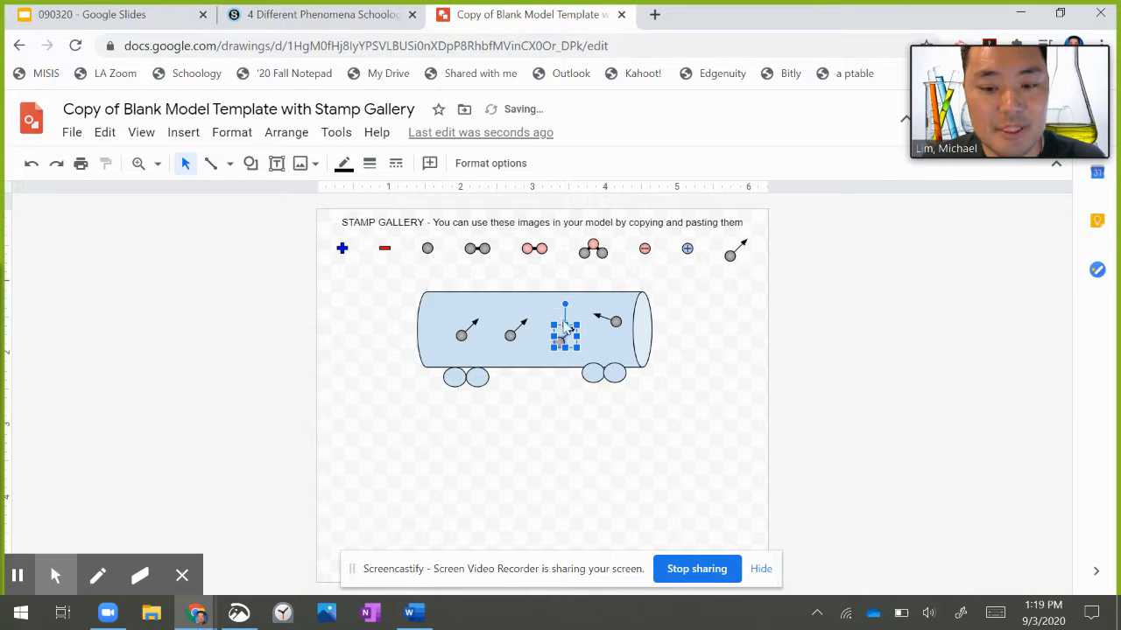
left_click(509, 336)
left_click(508, 335)
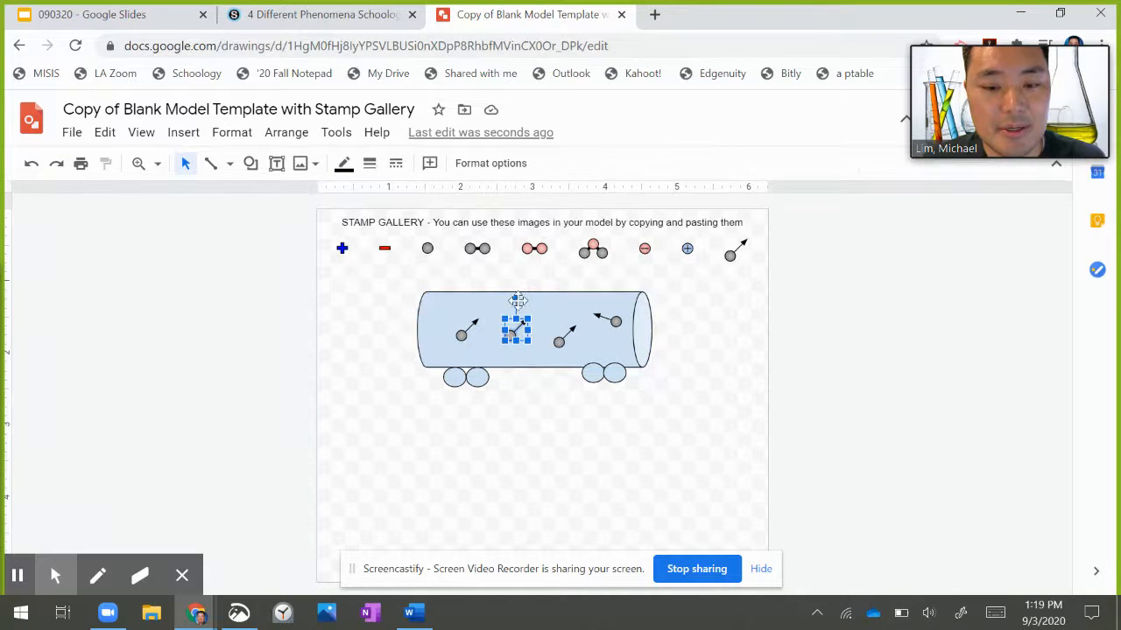
left_click_drag(515, 298, 468, 376)
left_click_drag(476, 333, 522, 333)
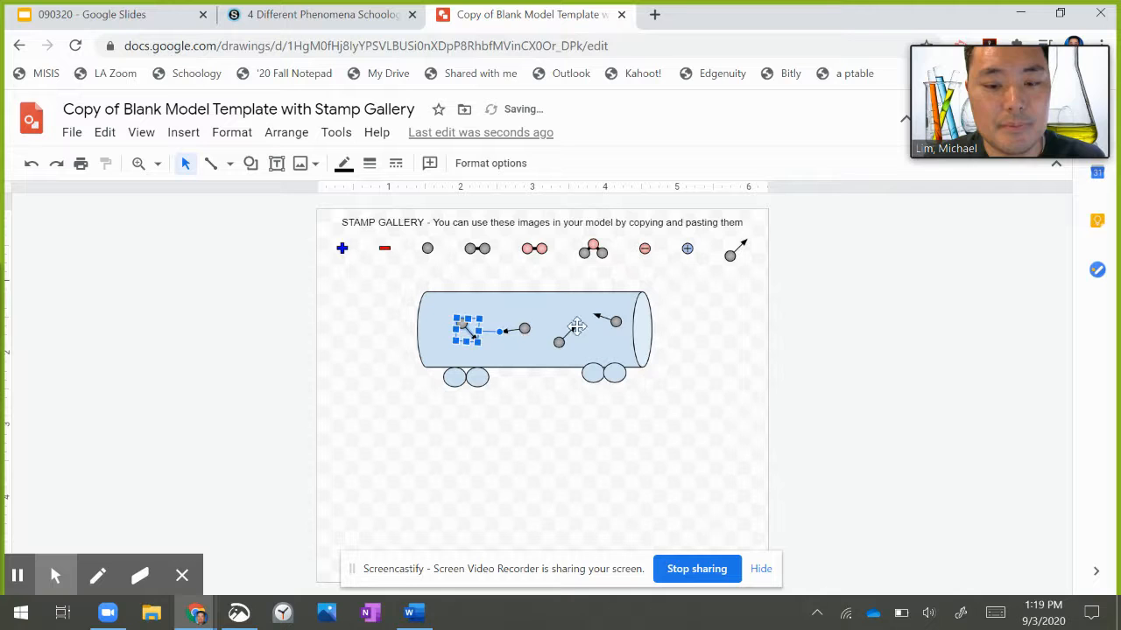
left_click(719, 344)
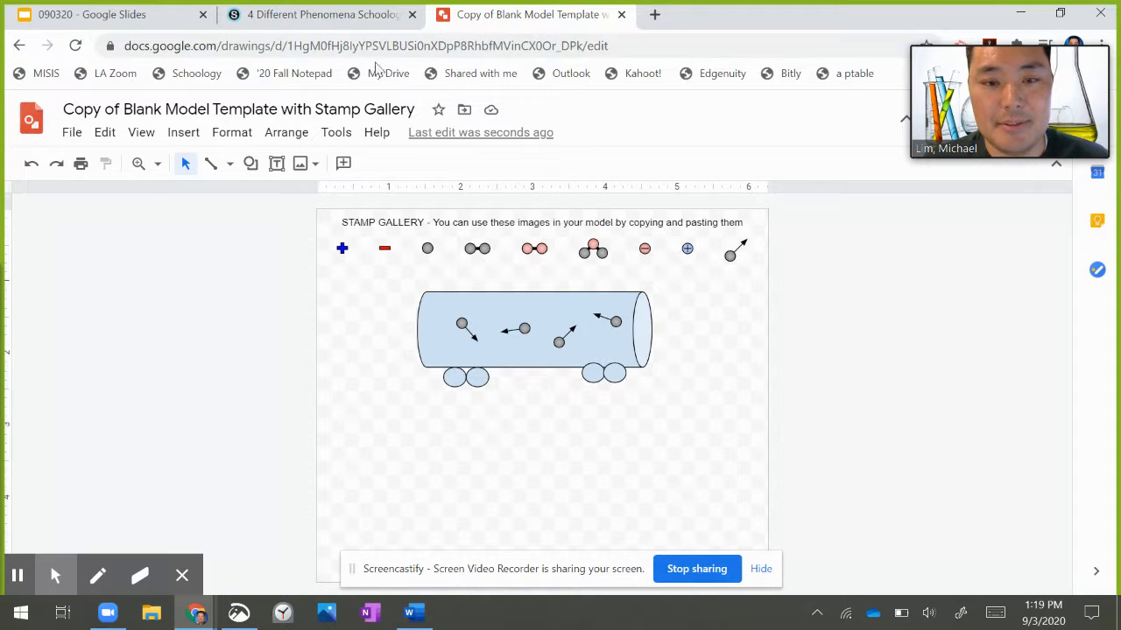
left_click(253, 167)
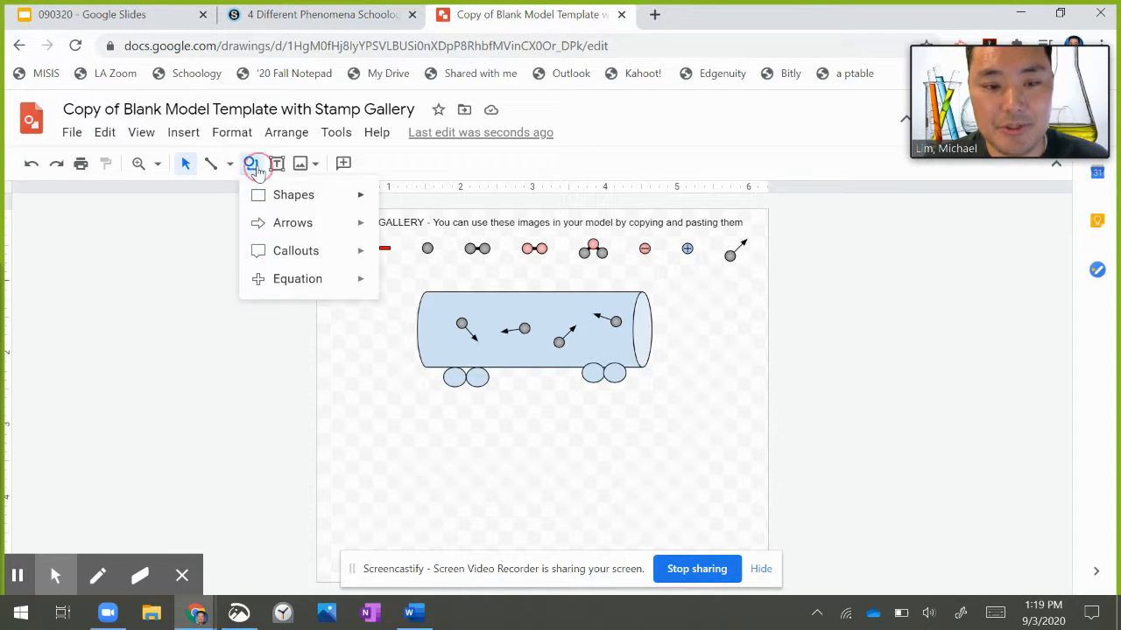
left_click(331, 201)
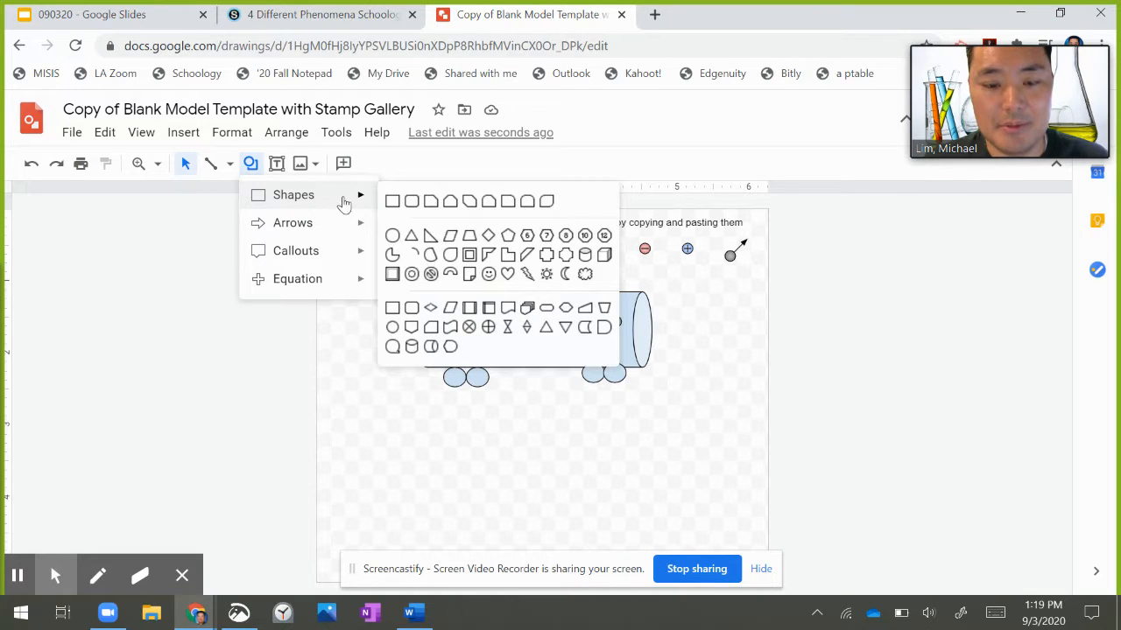
left_click(365, 409)
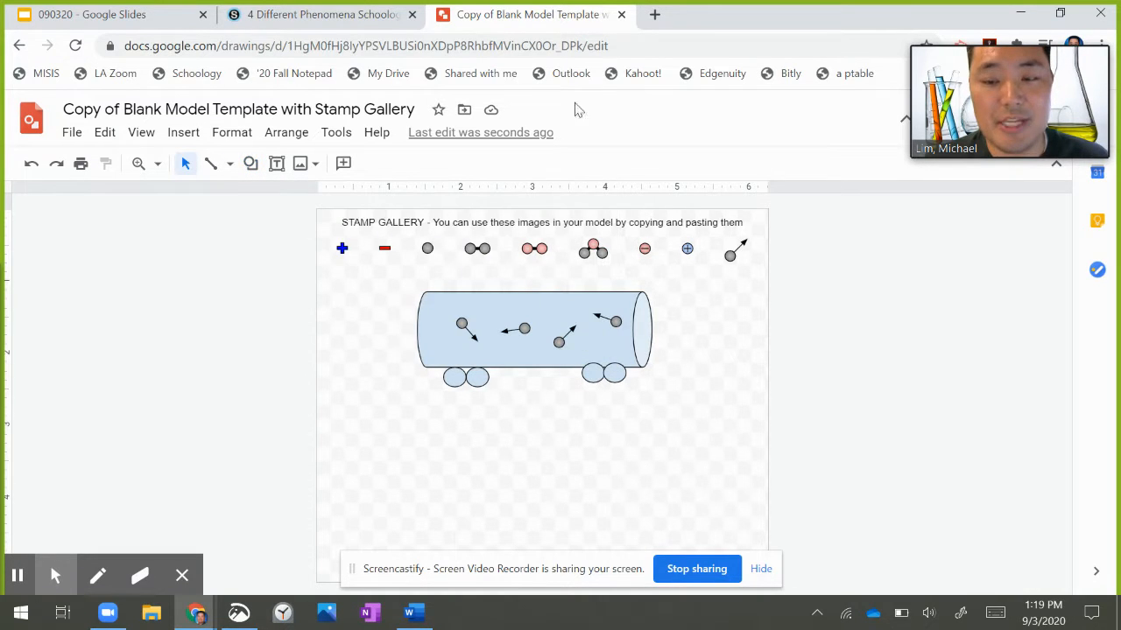
- Open the Chemix lab diagram editor at chemix.org in a new browser tab and highlight its web address
left_click(655, 16)
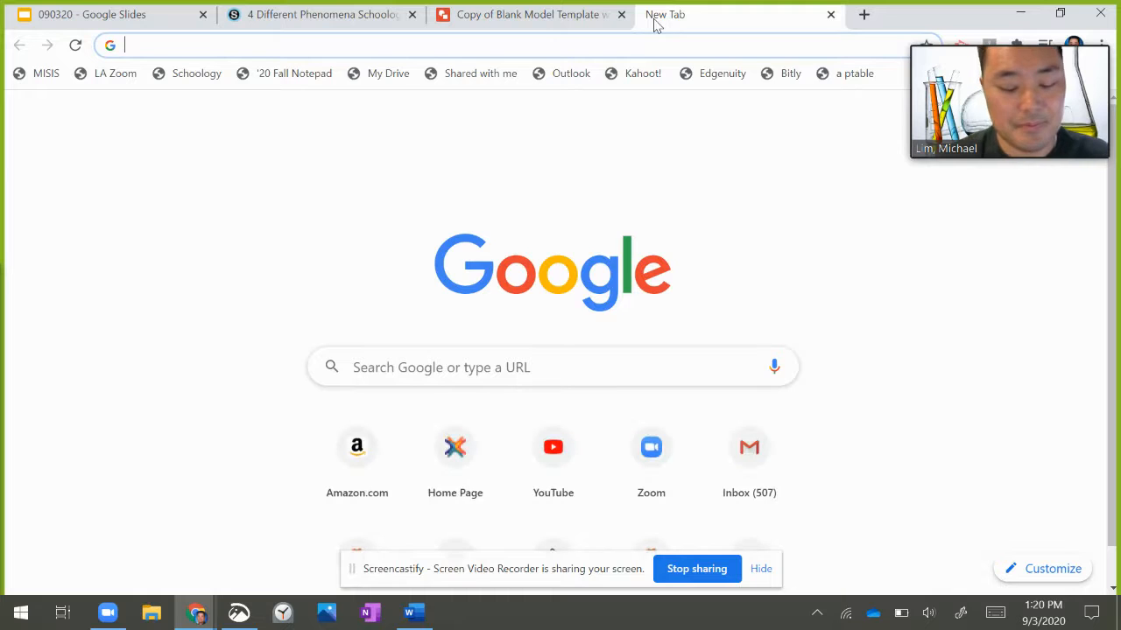
type("ceh")
key("BackSpace")
key("BackSpace")
key("BackSpace")
type("he")
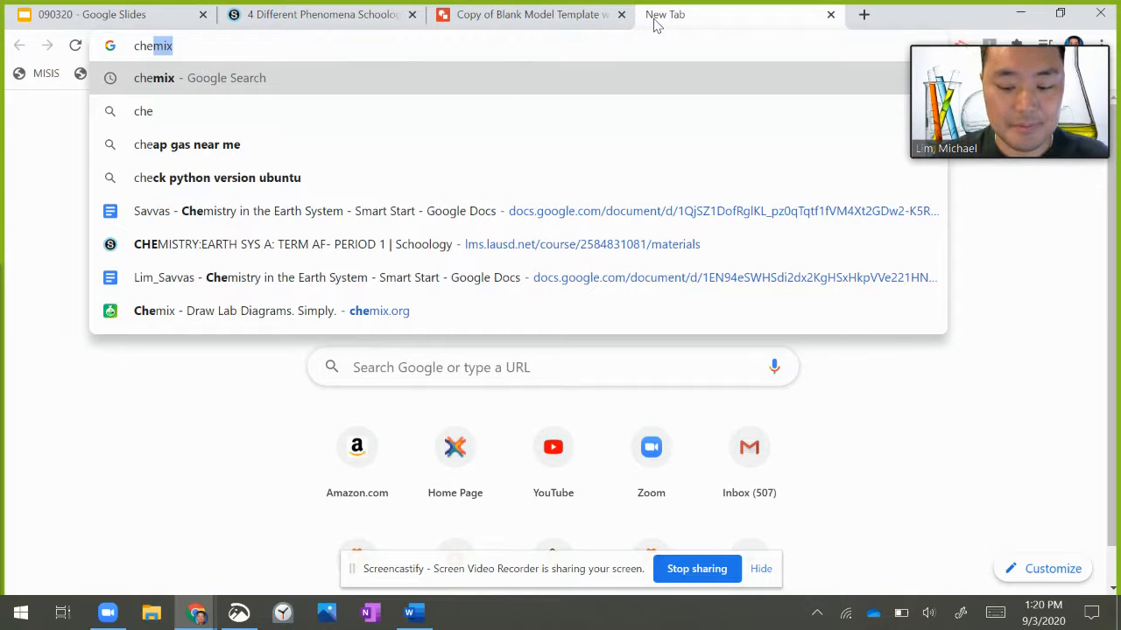
type("mix")
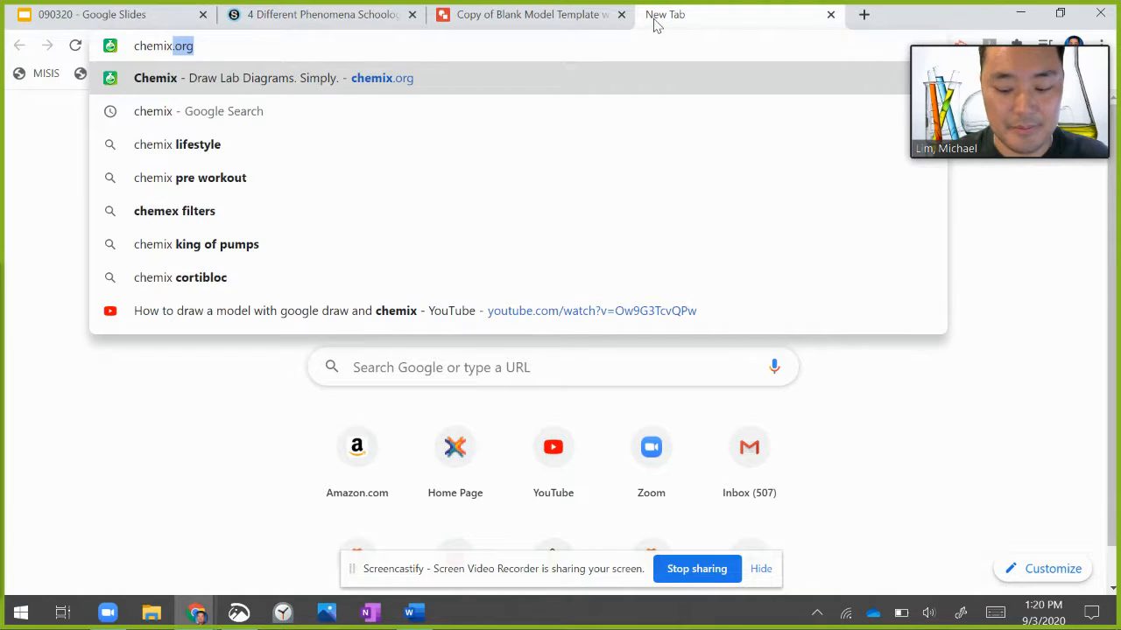
type(".org")
key("Return")
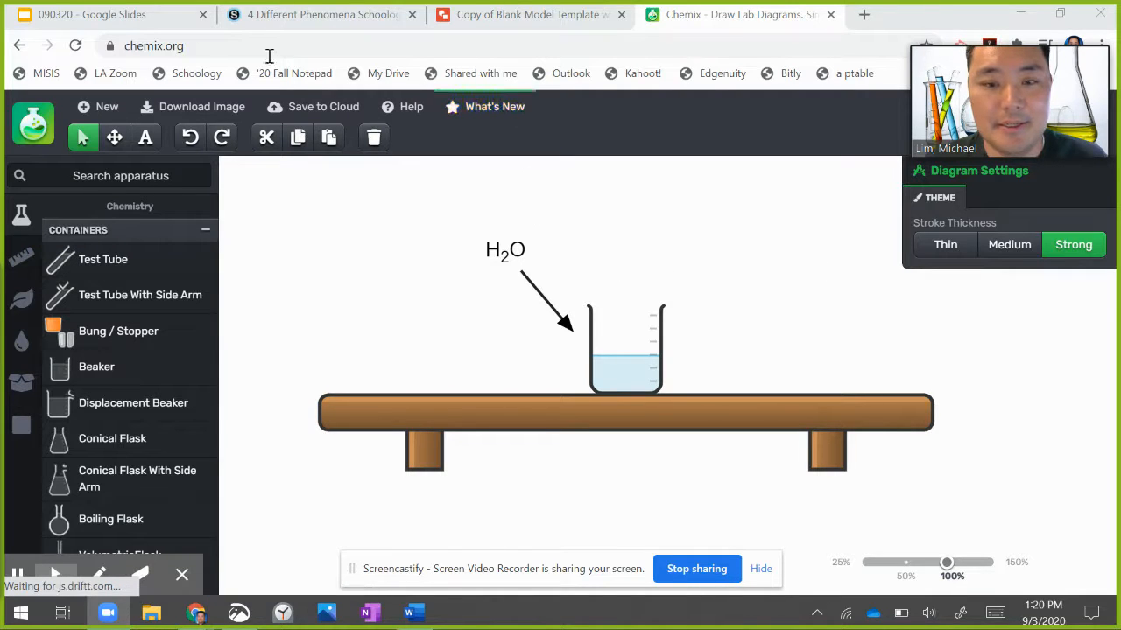
left_click_drag(206, 48, 82, 47)
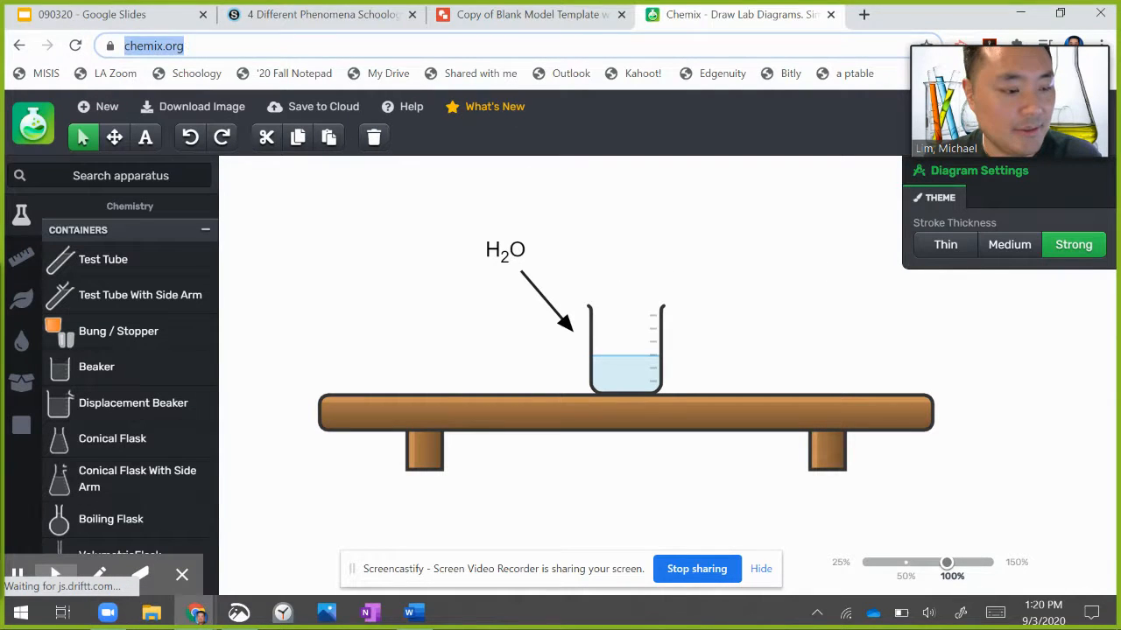
left_click(54, 574)
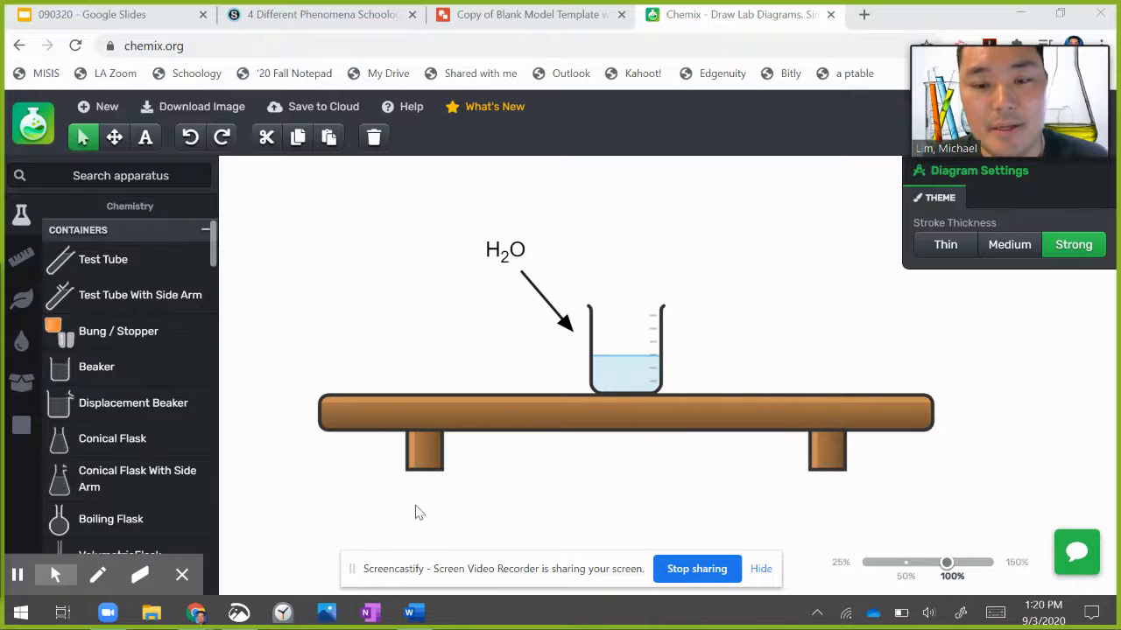
- Select the entire sample diagram with the H2O label, beaker and table, and delete it to clear the canvas
left_click_drag(322, 217, 694, 427)
left_click_drag(783, 467, 975, 500)
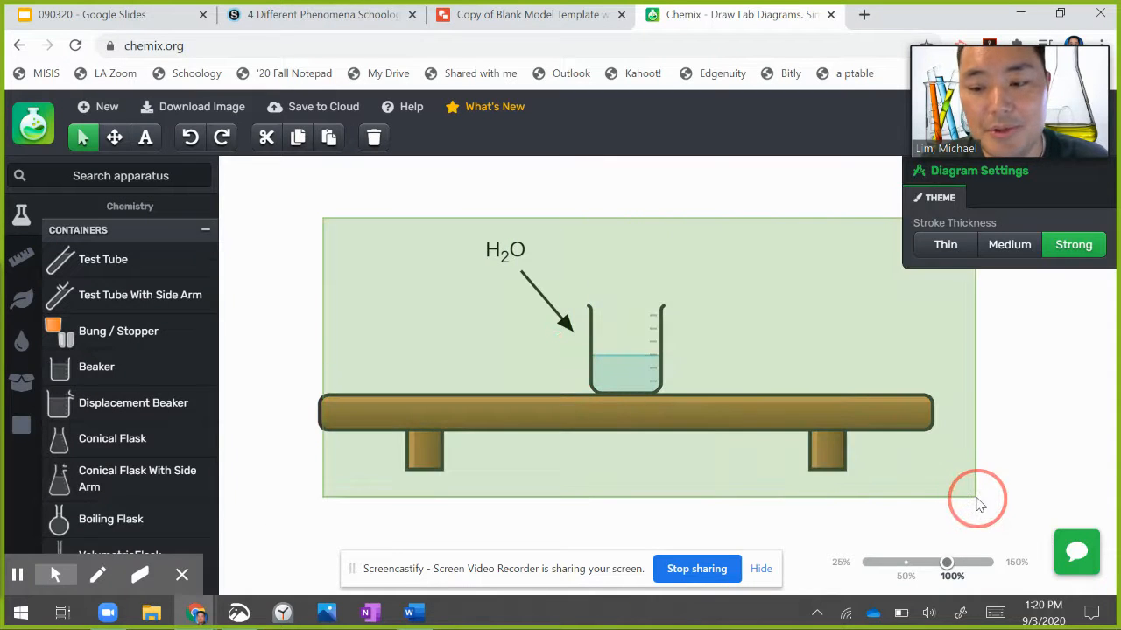
key("Delete")
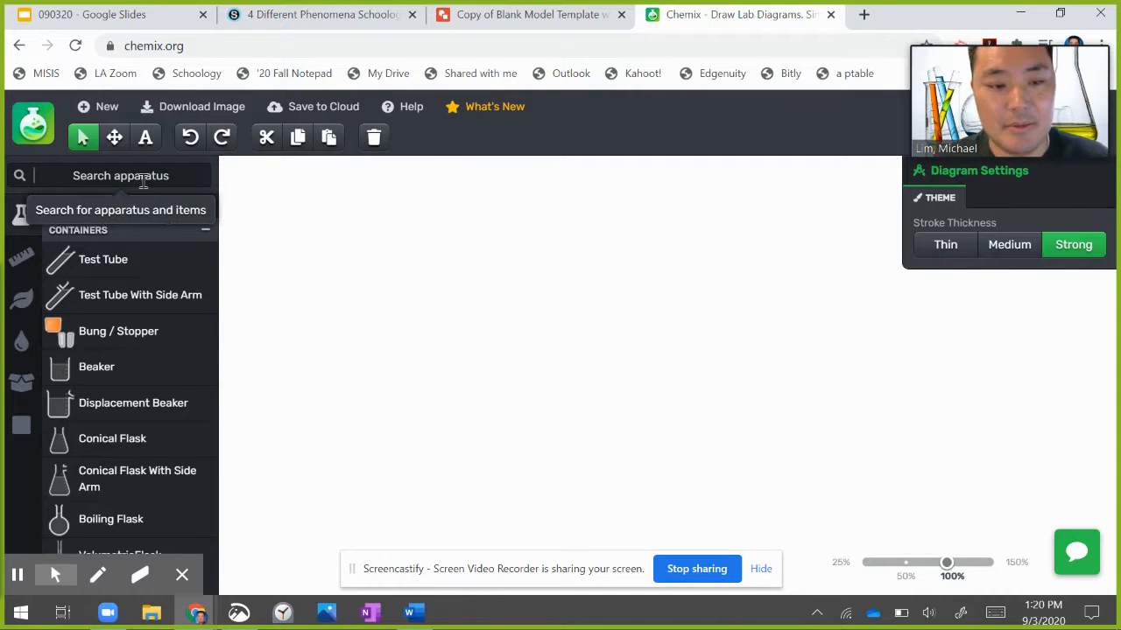
left_click(521, 233)
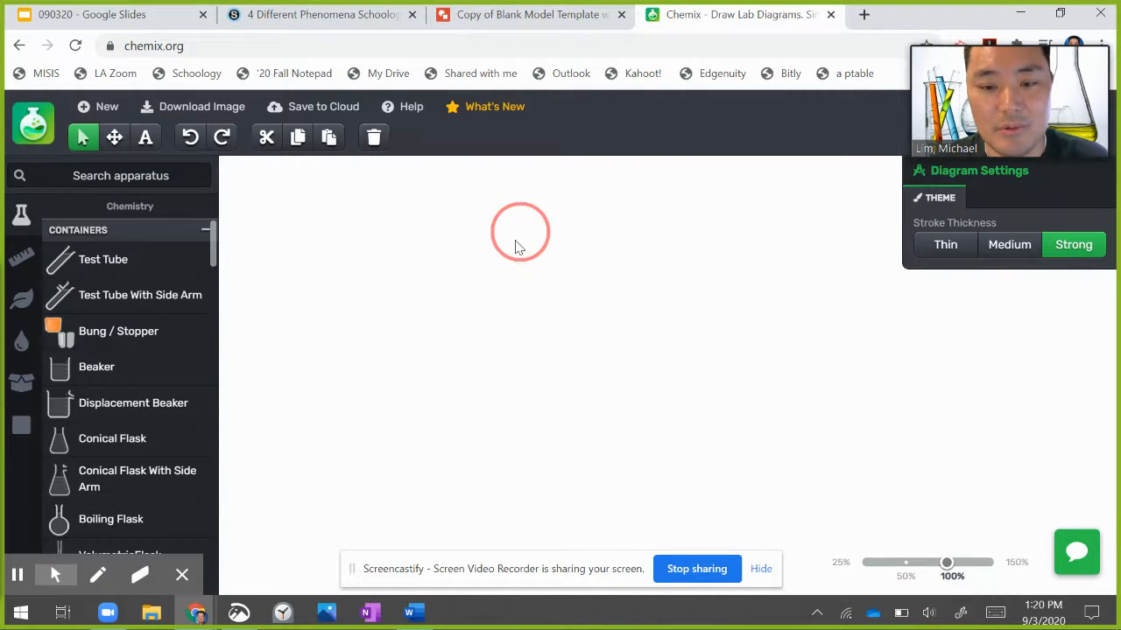
left_click(507, 246)
left_click_drag(565, 272, 863, 425)
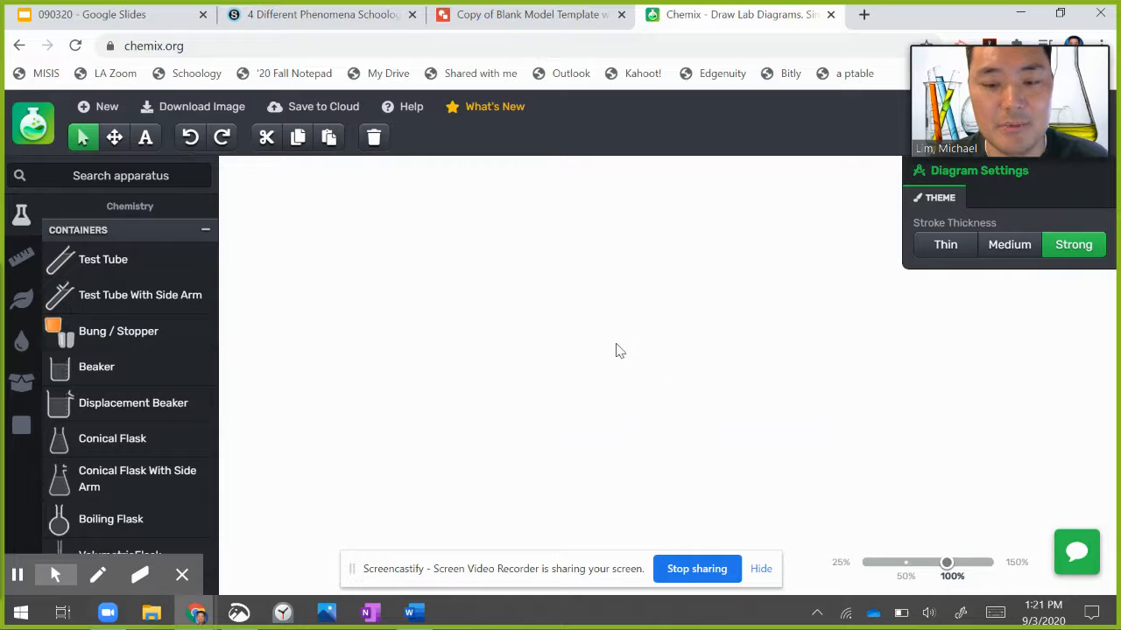
left_click_drag(429, 233, 779, 453)
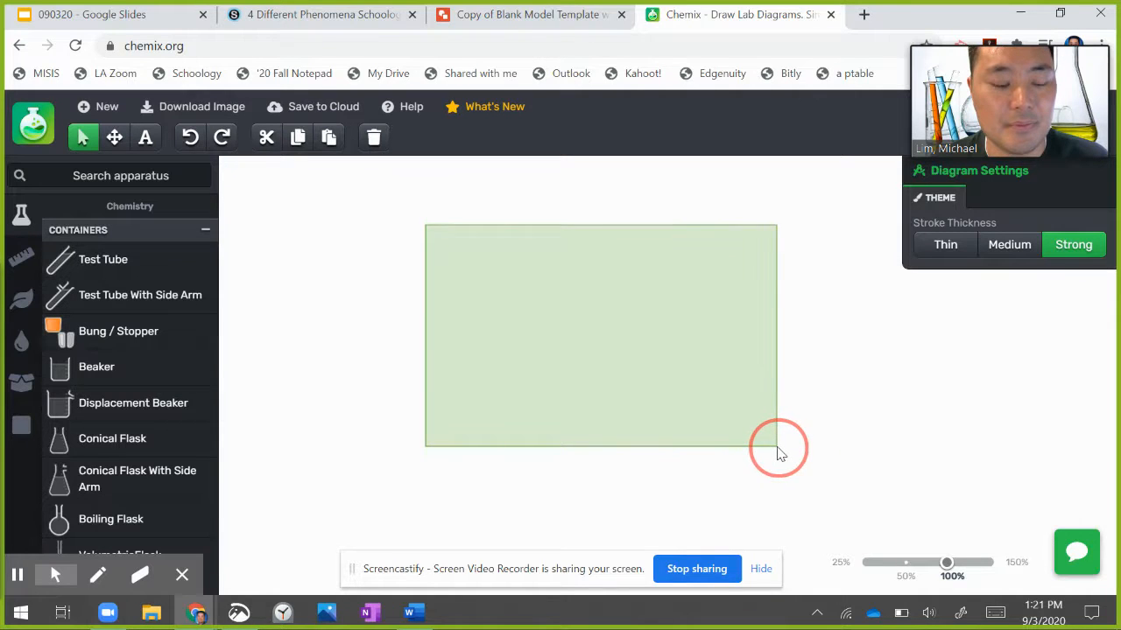
- Search the apparatus library for "thermometer" and add the regular Thermometer to the empty canvas
left_click_drag(780, 452, 781, 454)
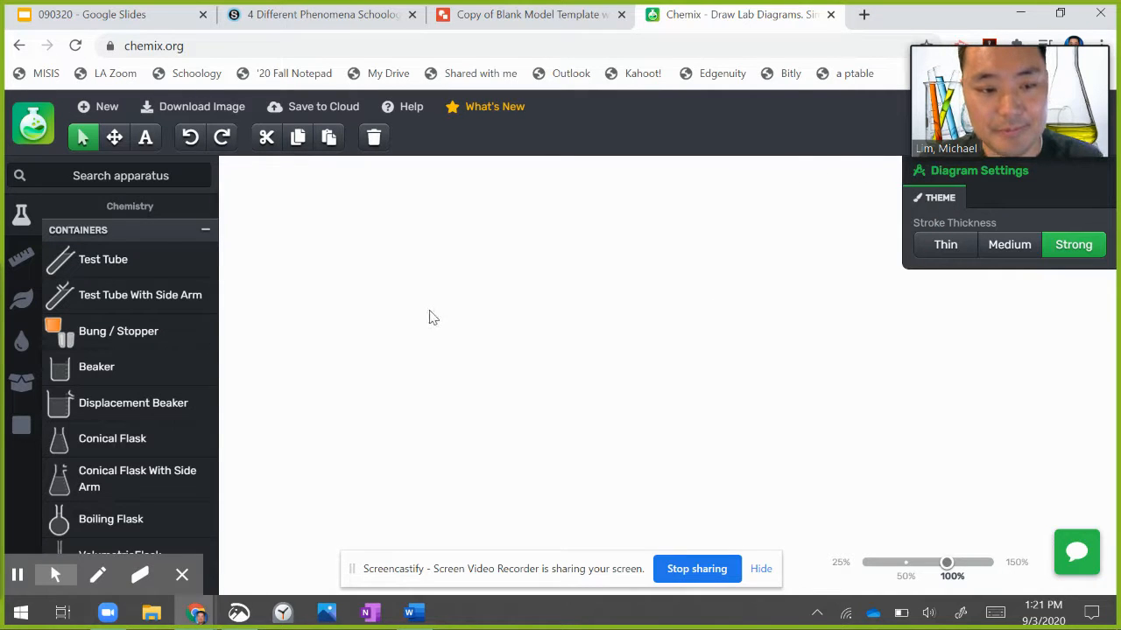
left_click(101, 175)
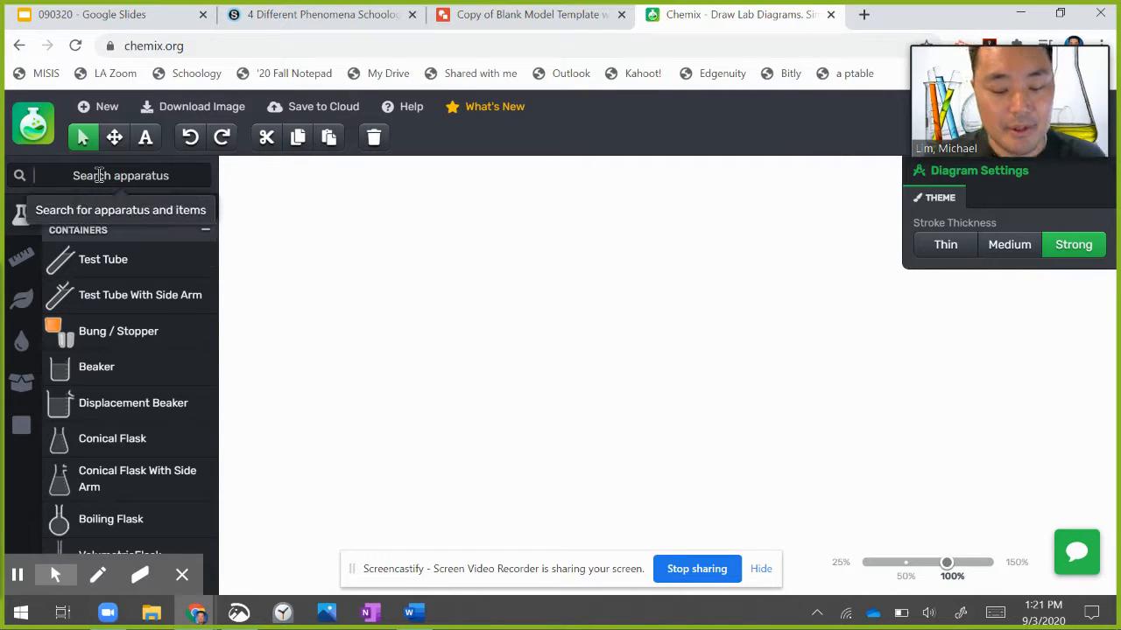
type("thermometer")
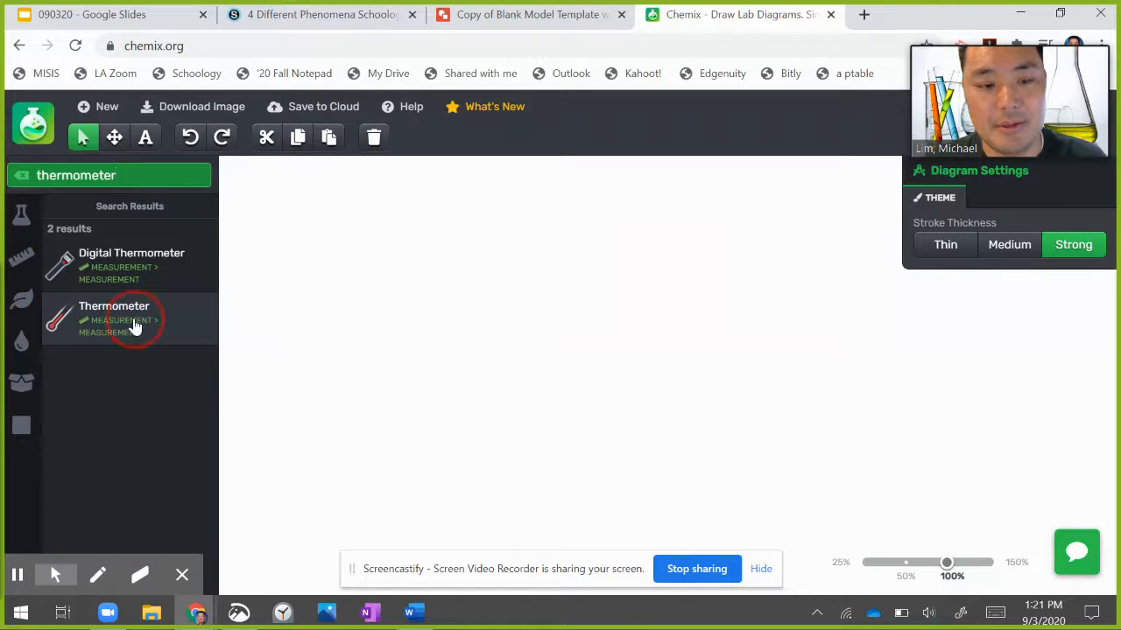
left_click(134, 327)
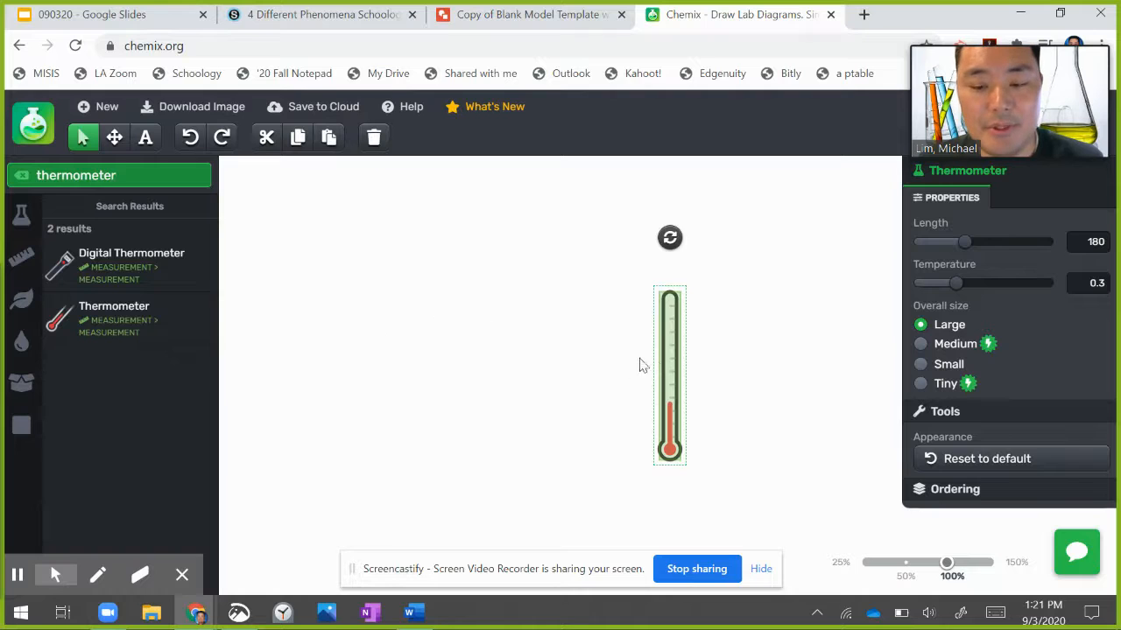
- Try the thermometer's temperature at 0.95, check the Tanker Collapse example slide, and set the temperature to 0.7
left_click_drag(956, 283, 1046, 287)
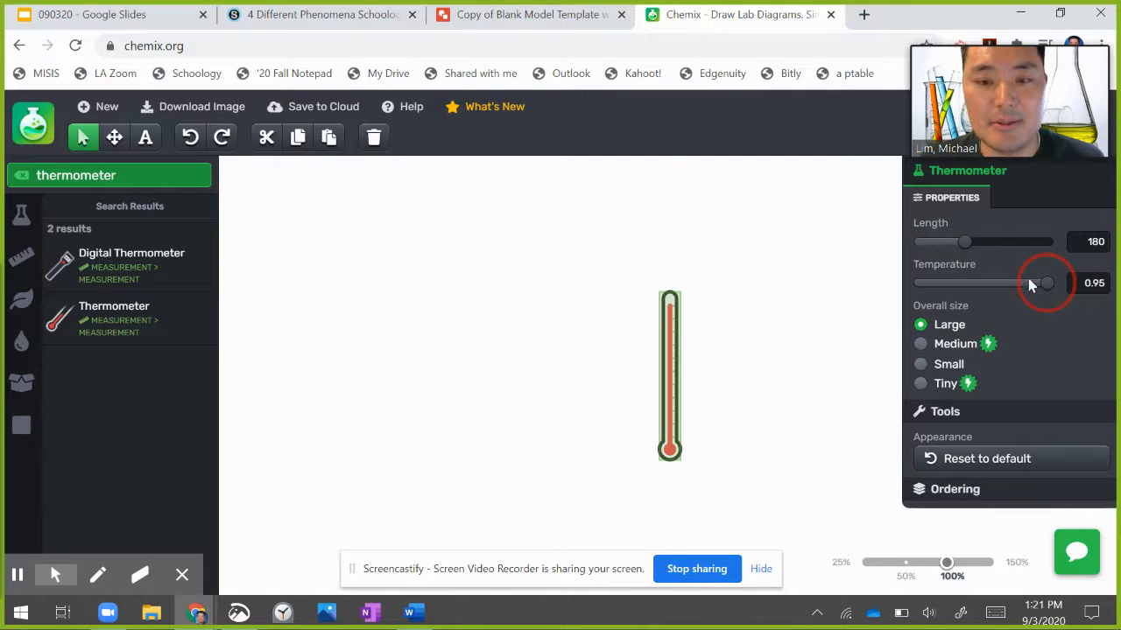
left_click(357, 24)
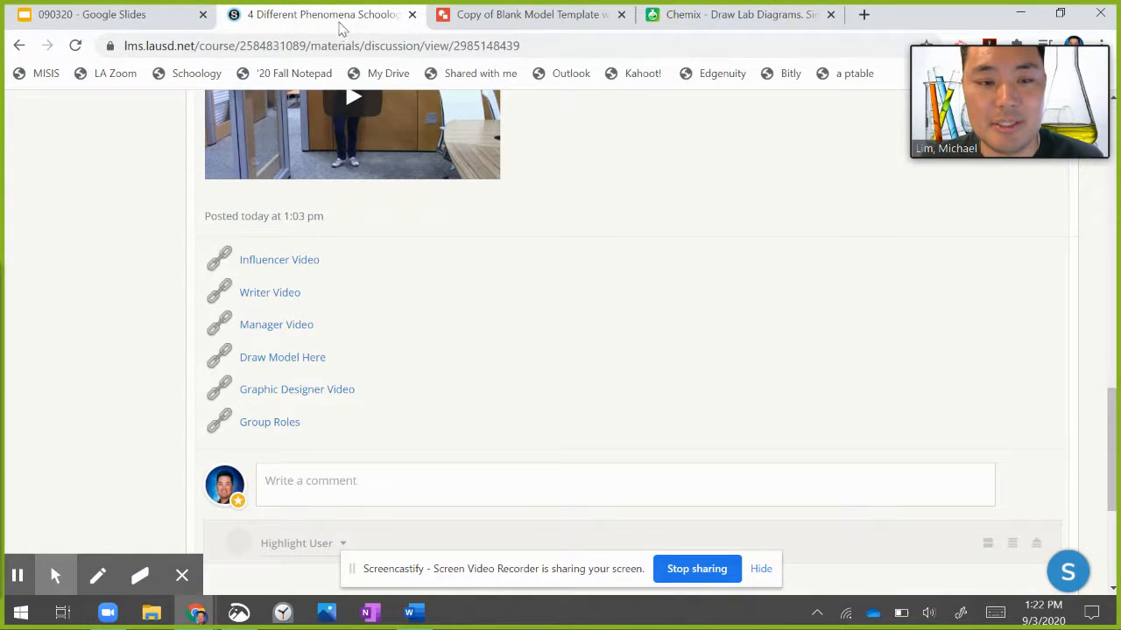
left_click(161, 22)
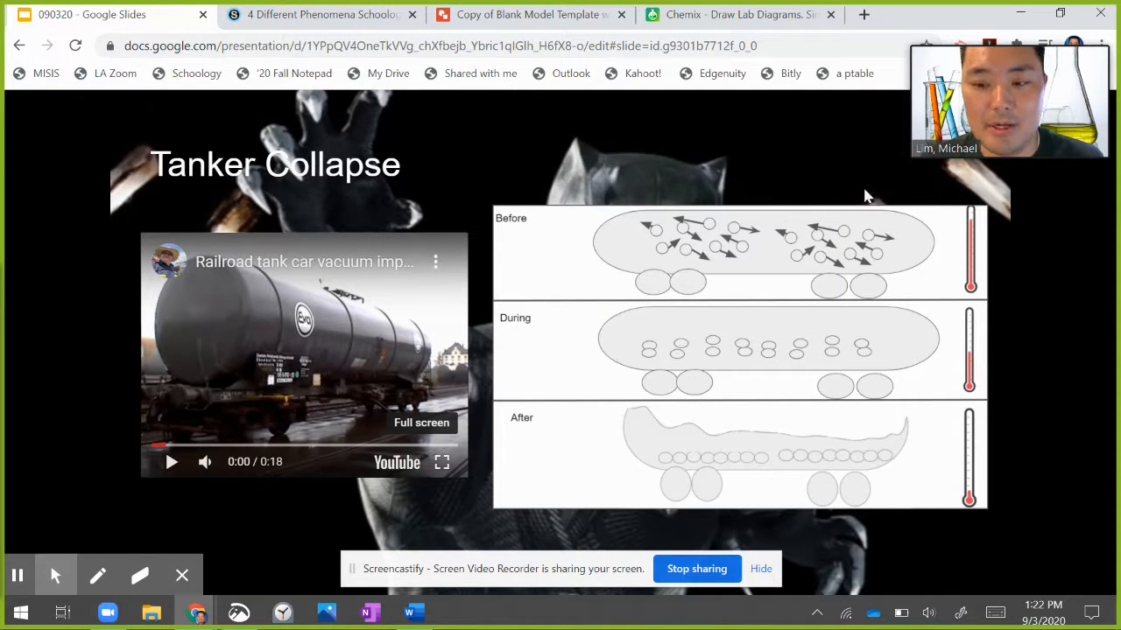
left_click(713, 20)
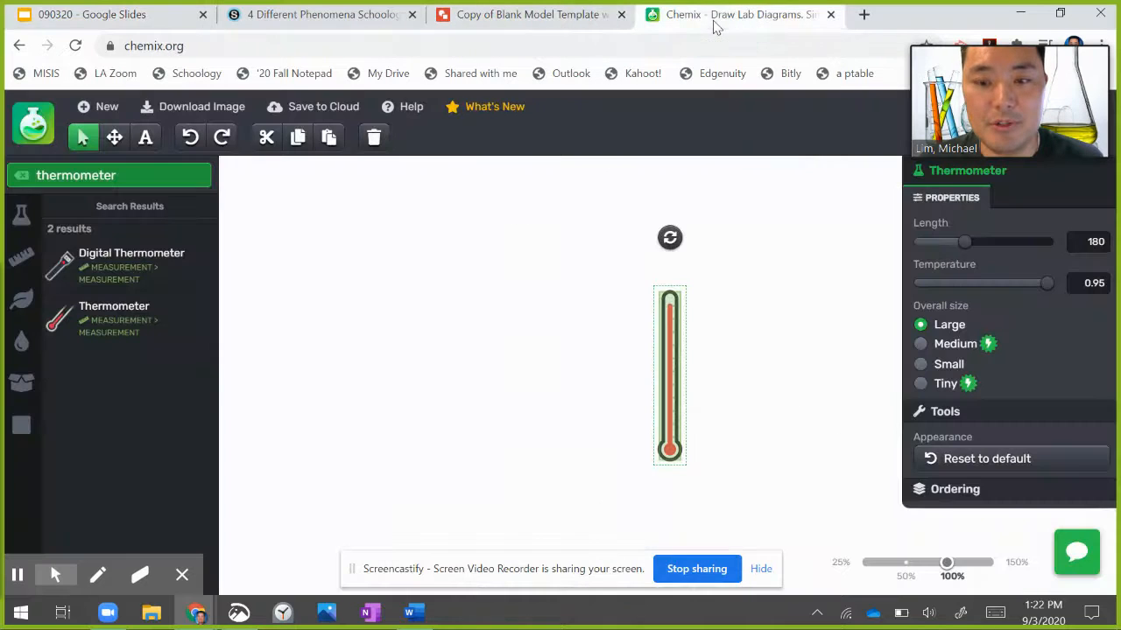
left_click_drag(1044, 281, 1009, 284)
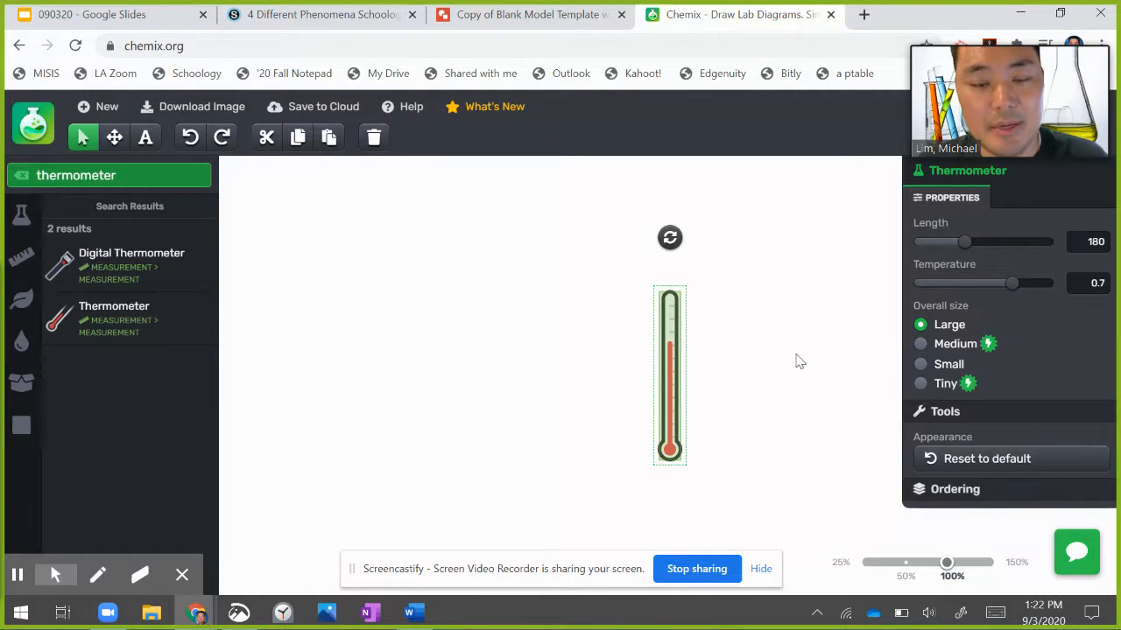
left_click(597, 410)
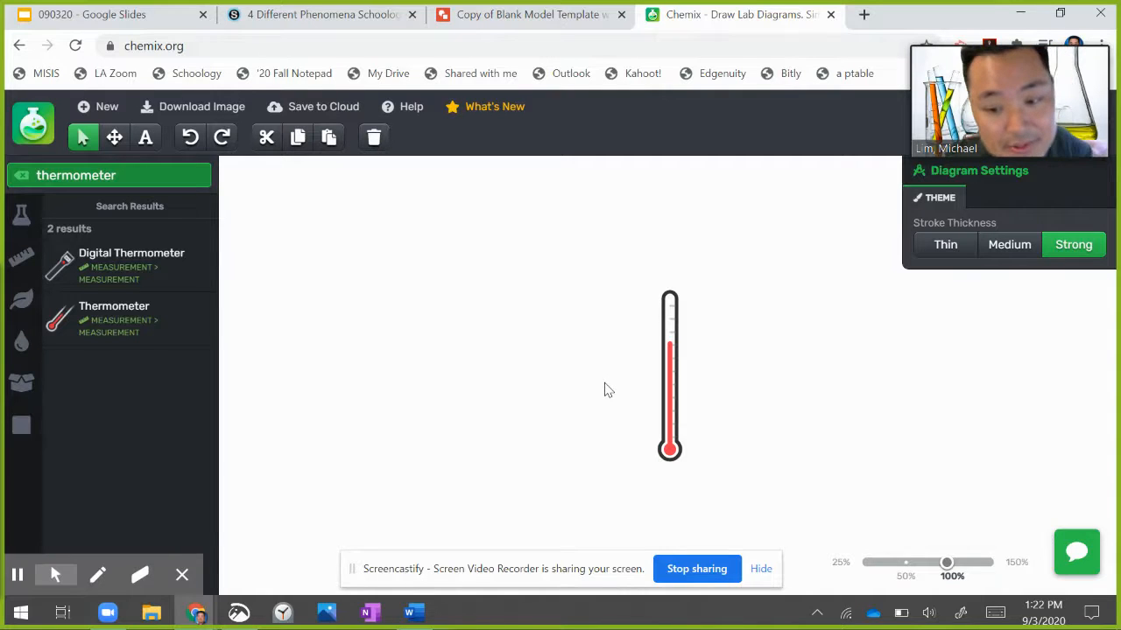
- Download the thermometer diagram as a PNG image
left_click(182, 116)
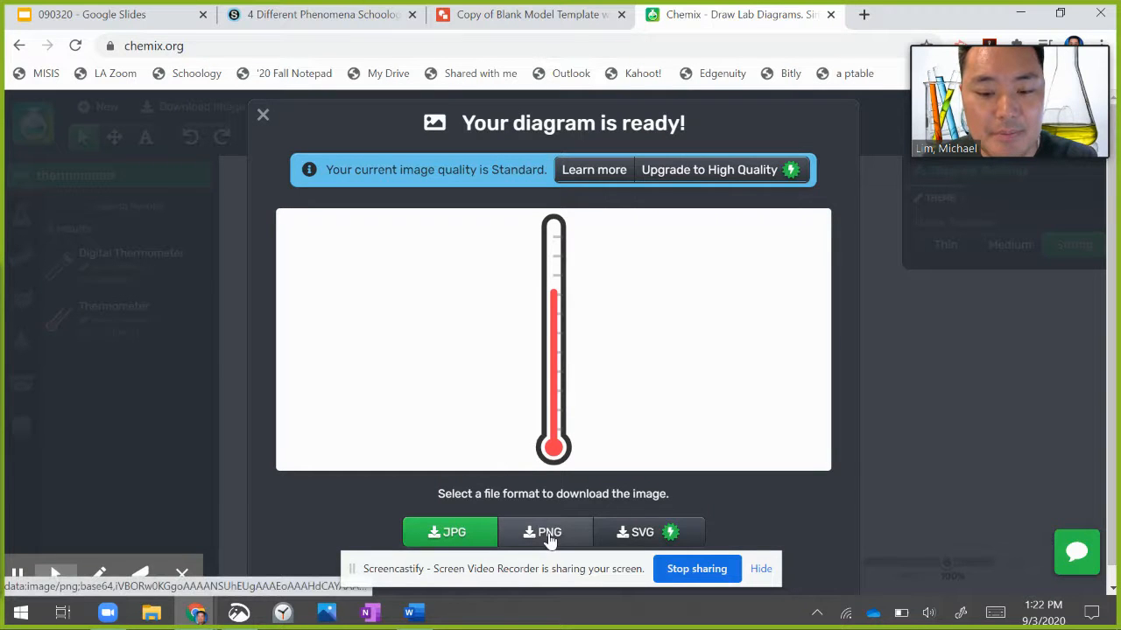
left_click(263, 115)
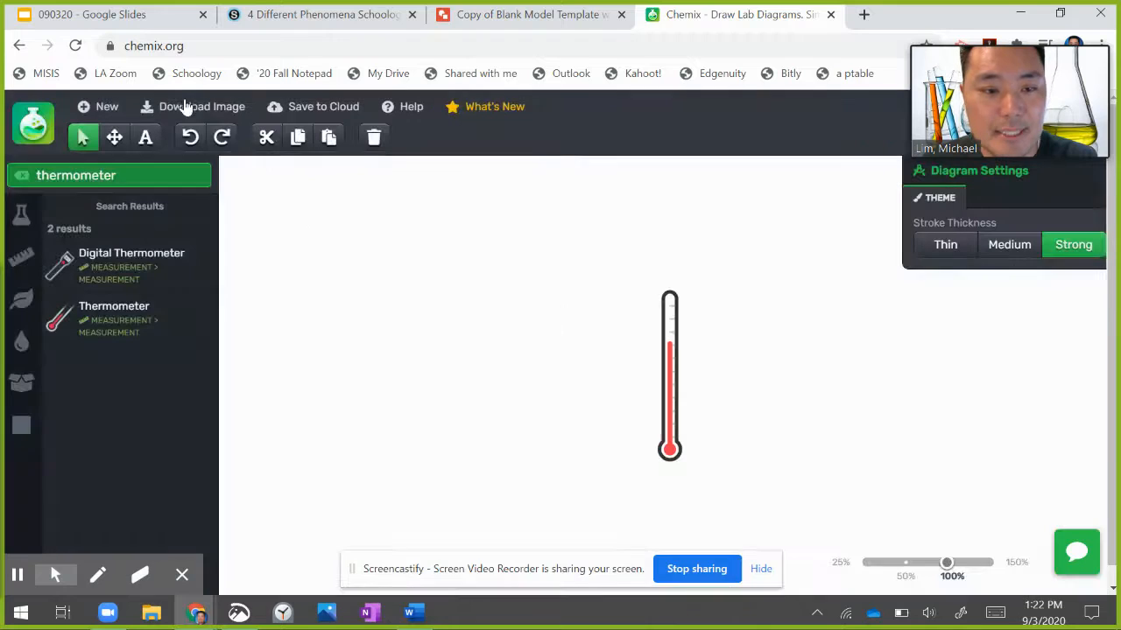
left_click(205, 106)
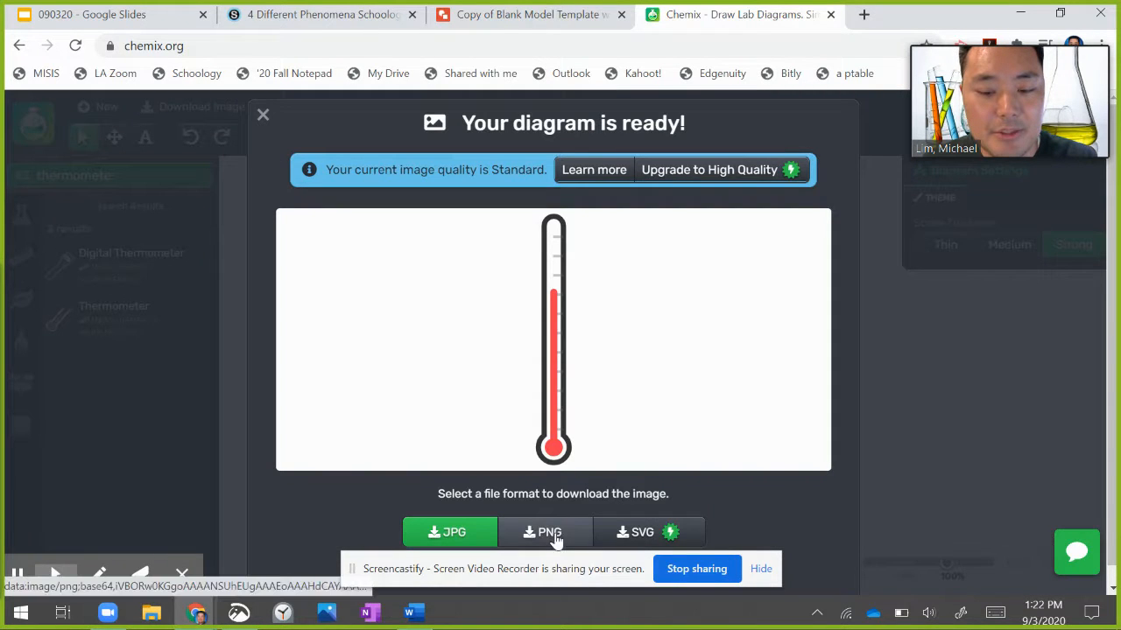
left_click(555, 538)
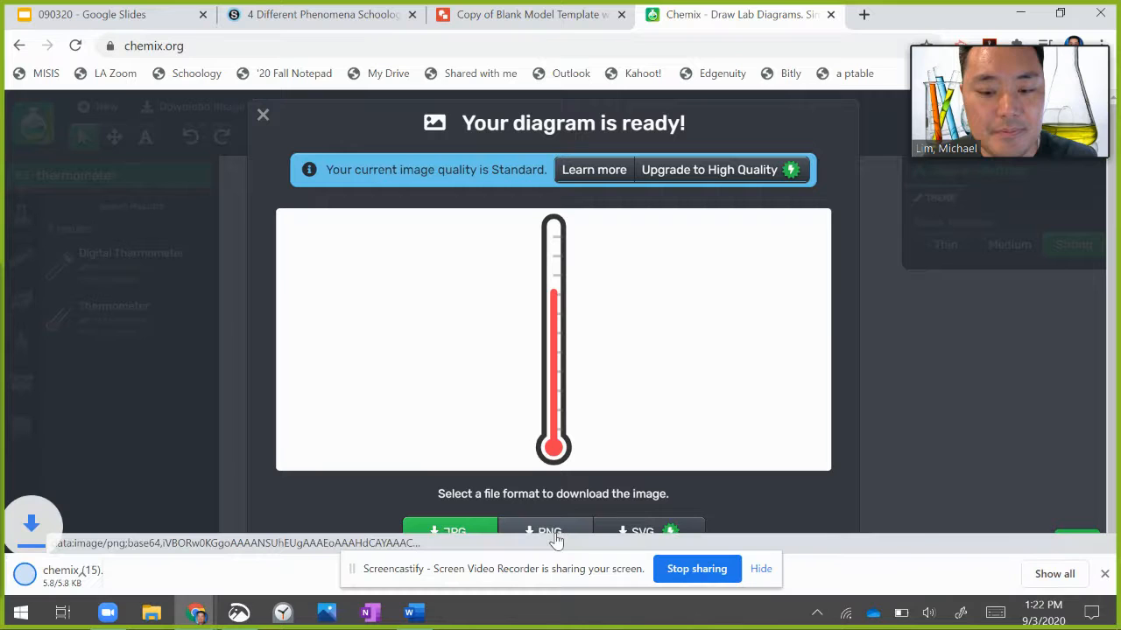
- Switch to the Google Drawings model and insert the image chemix (15) from the computer's Downloads folder
left_click(511, 19)
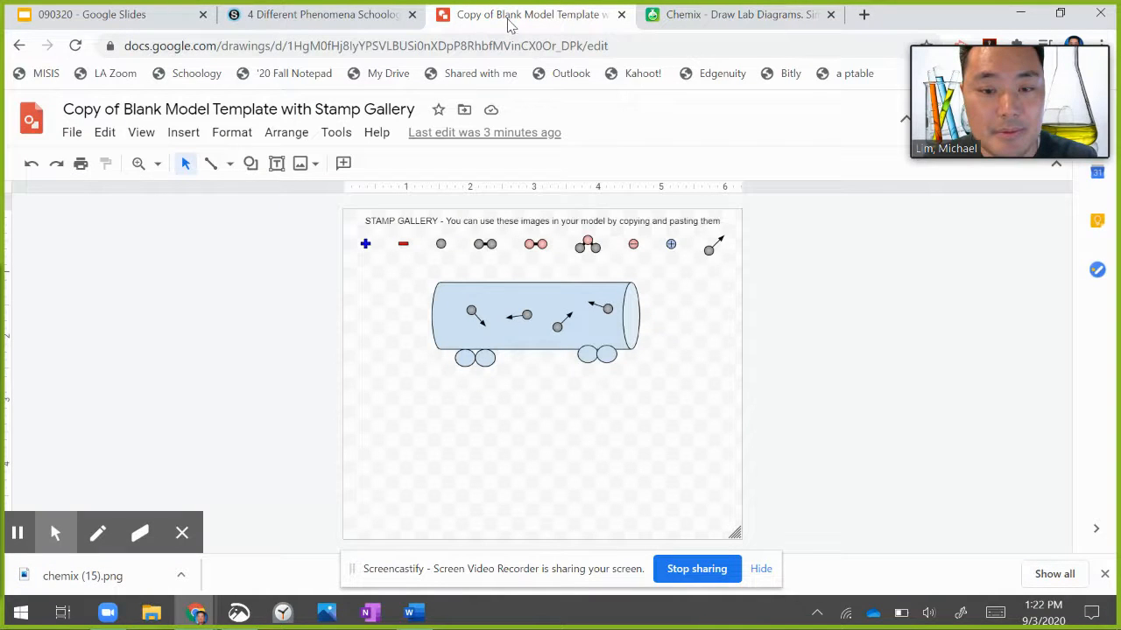
left_click(184, 134)
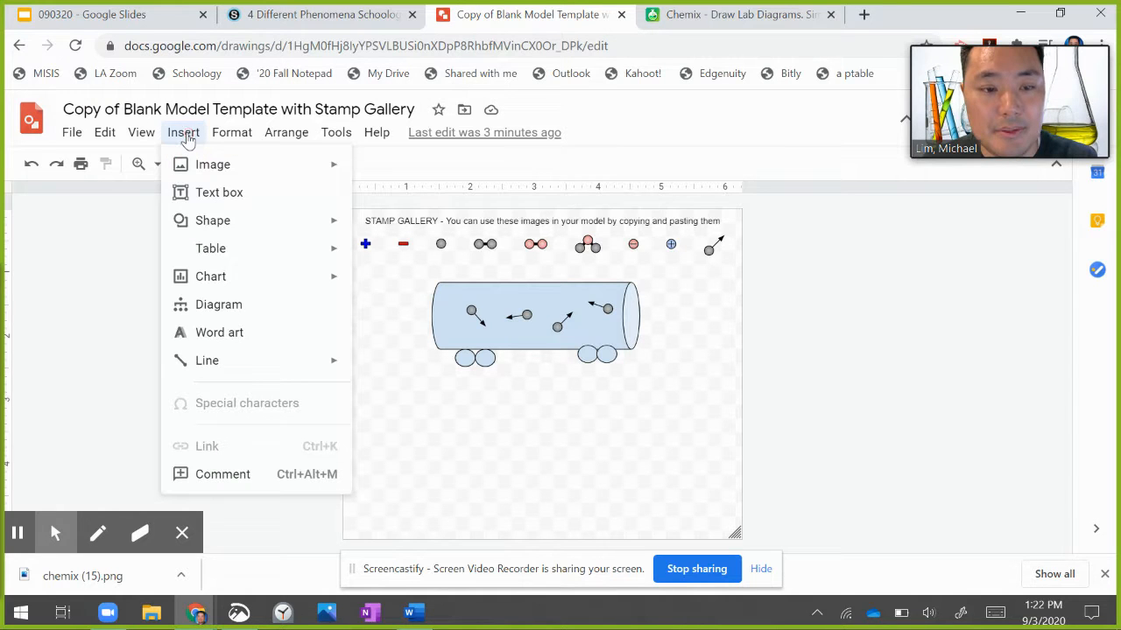
mouse_move(196, 169)
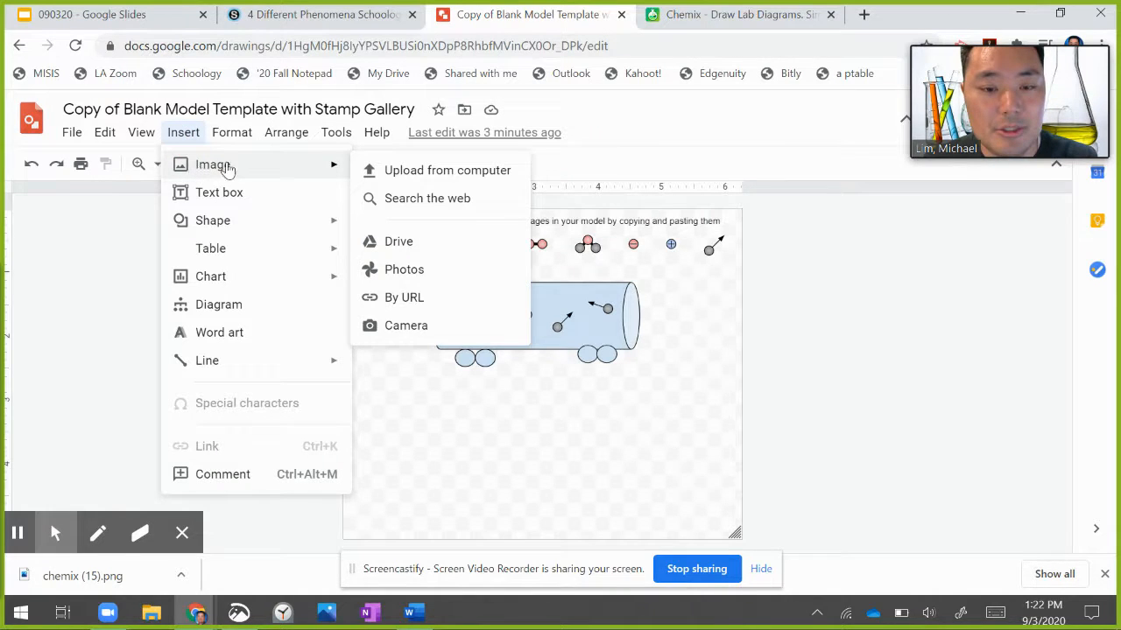
left_click(397, 172)
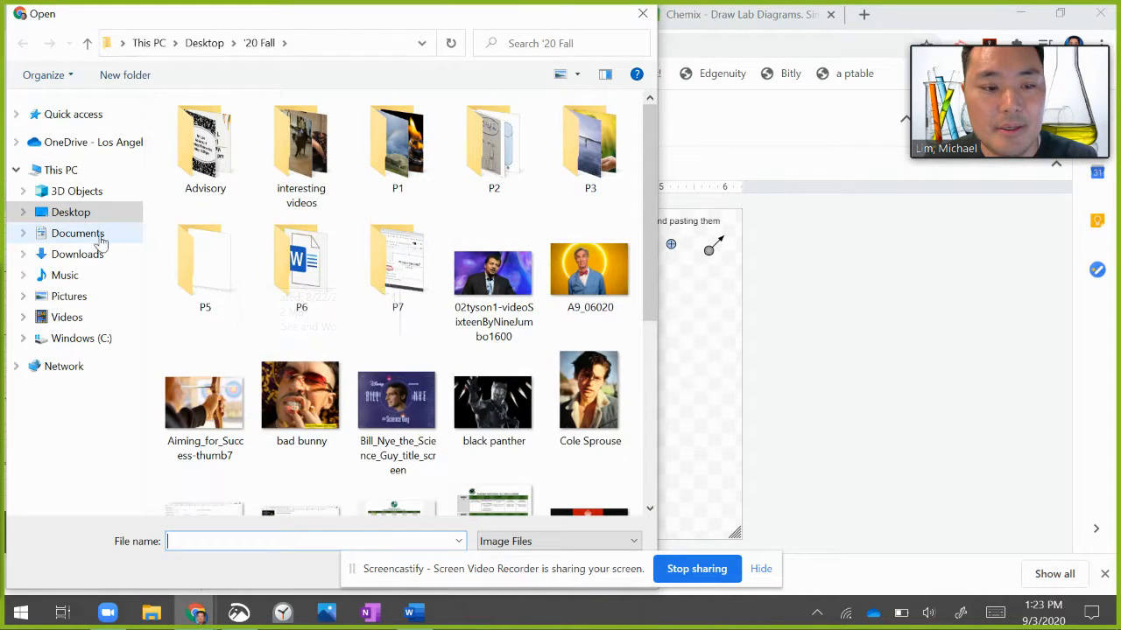
left_click(82, 255)
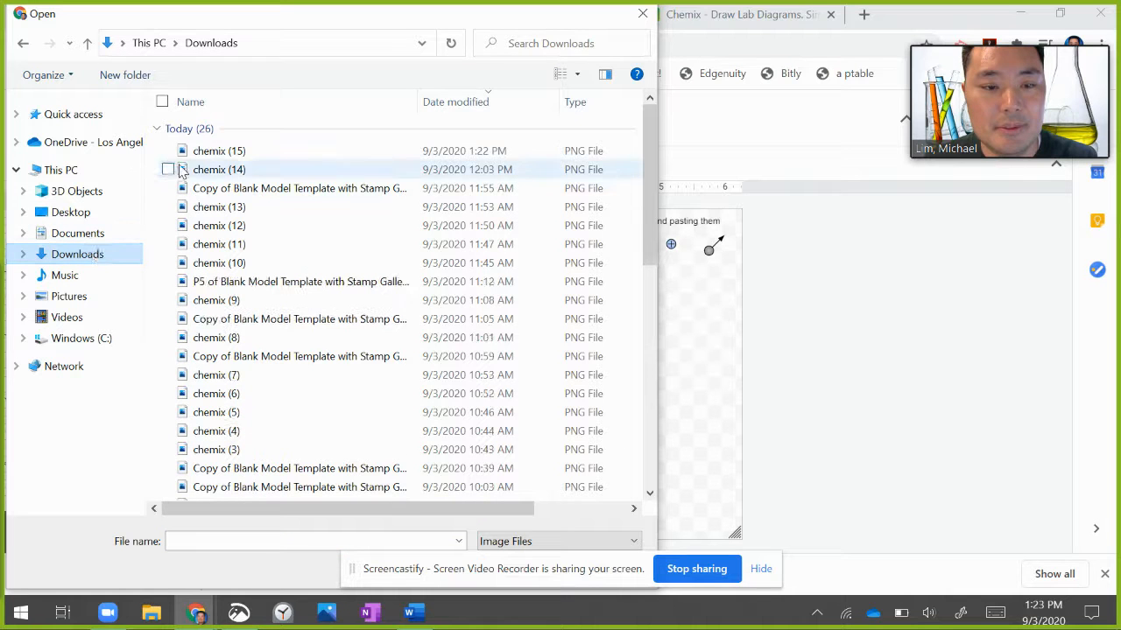
left_click(193, 154)
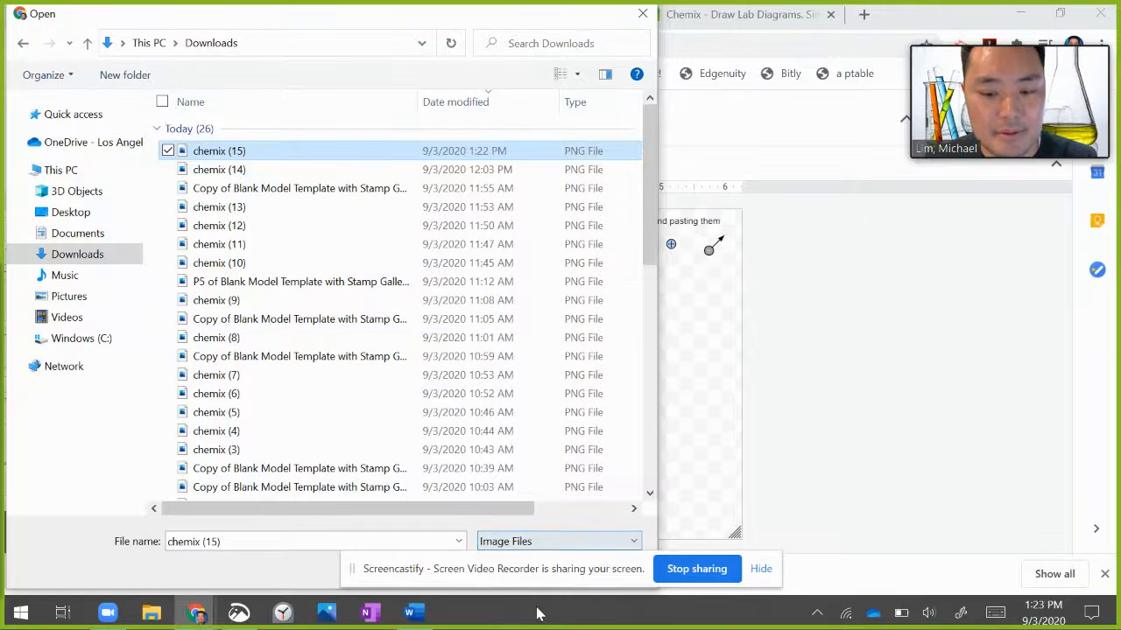
left_click(760, 569)
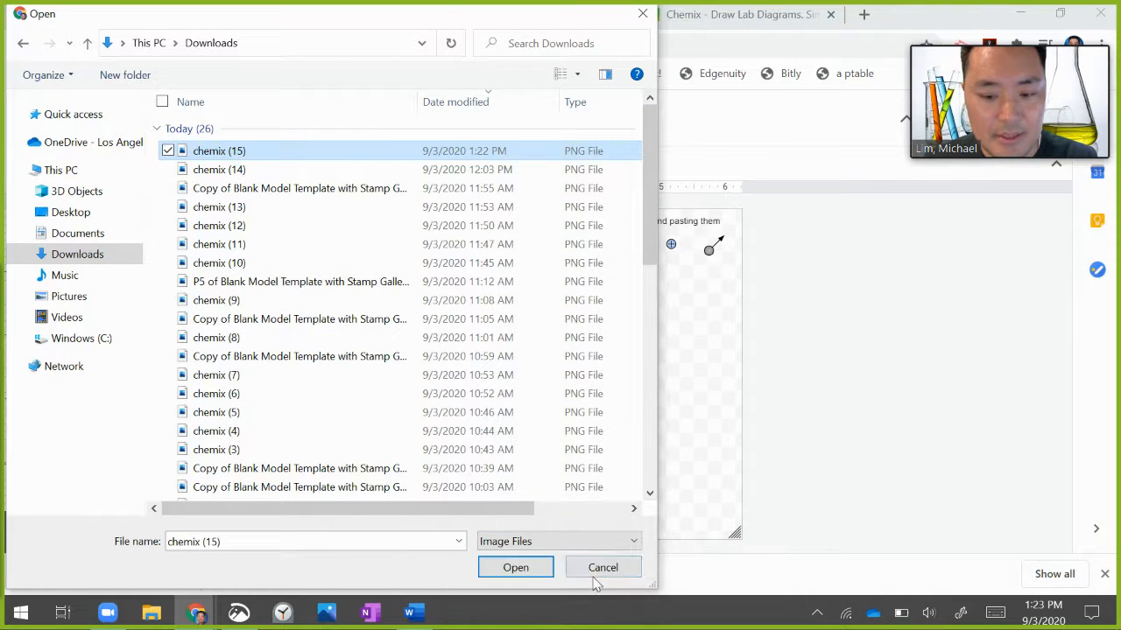
left_click(531, 567)
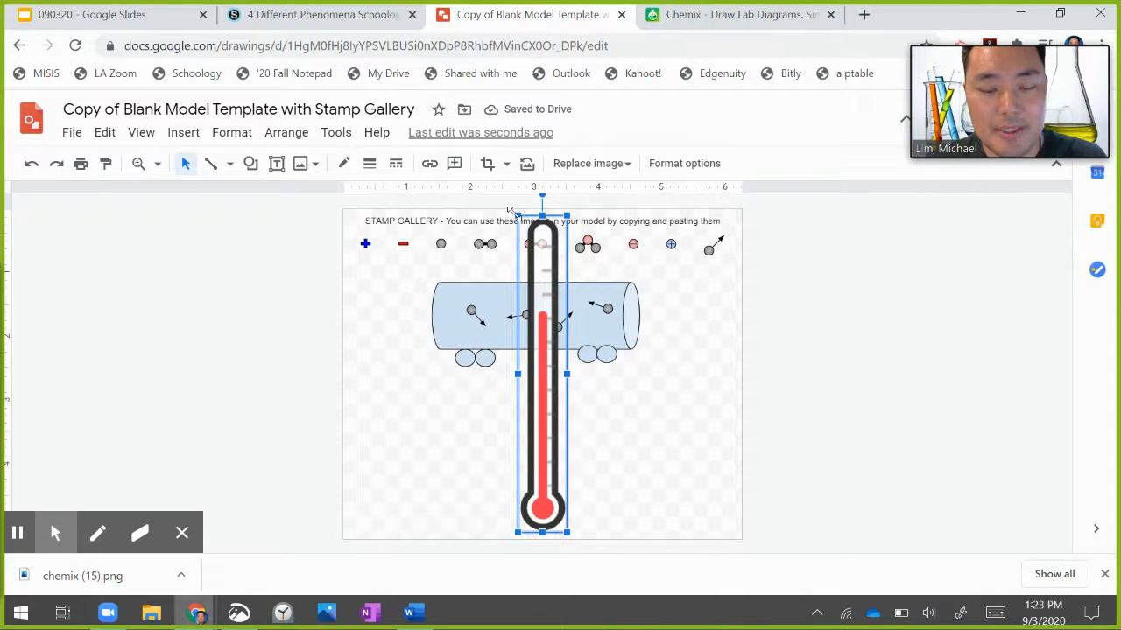
- Shrink the thermometer image to slightly taller than the tanker and place it just right of the cylinder
left_click_drag(510, 213, 572, 440)
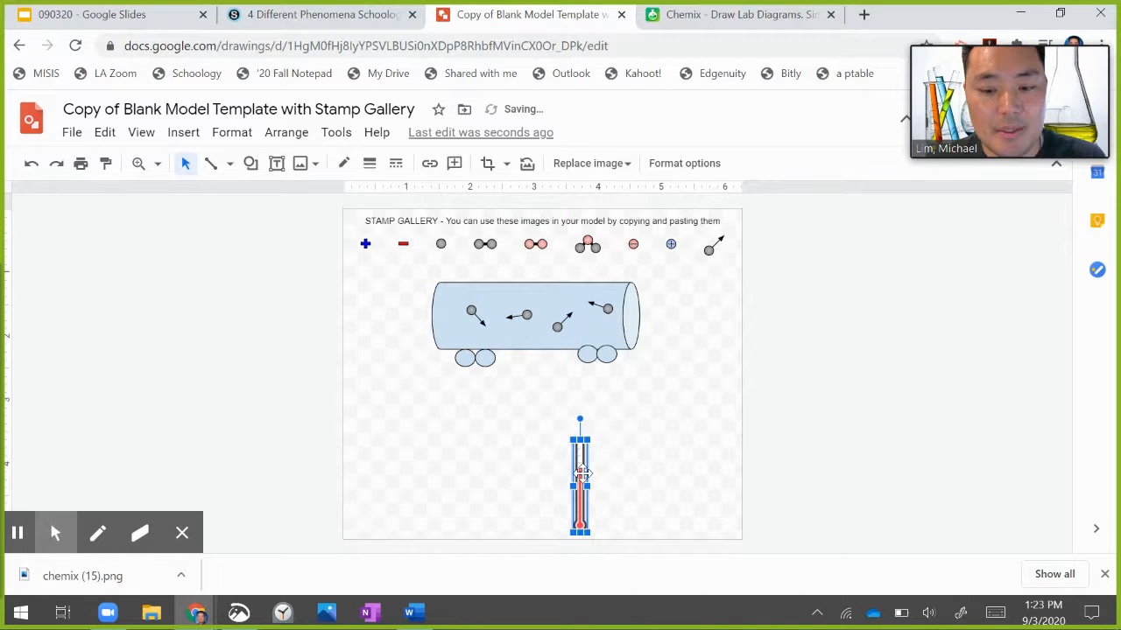
left_click_drag(579, 480, 681, 309)
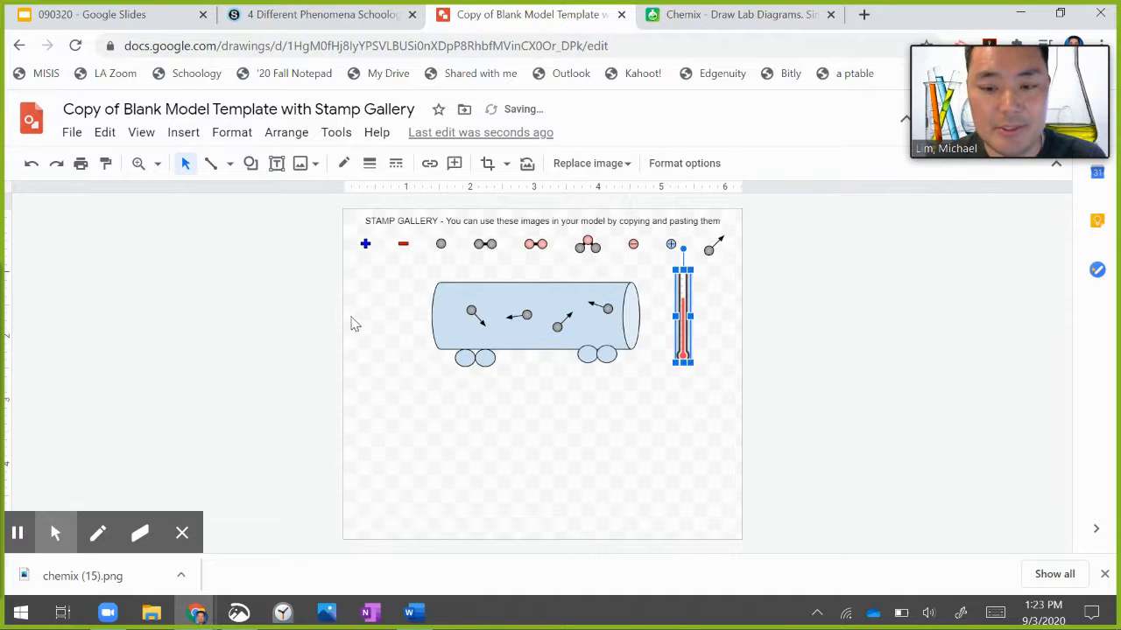
left_click(381, 327)
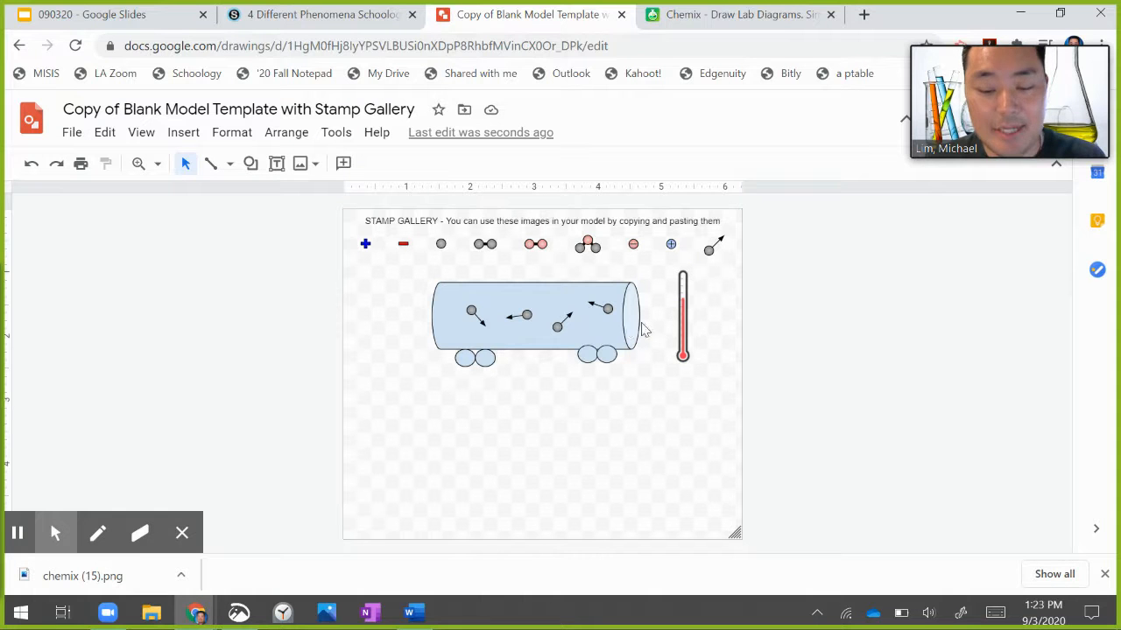
- Check the Tanker Collapse example slide and label the drawing with a text box reading "Before" above the tanker's left end
left_click(274, 19)
left_click(158, 20)
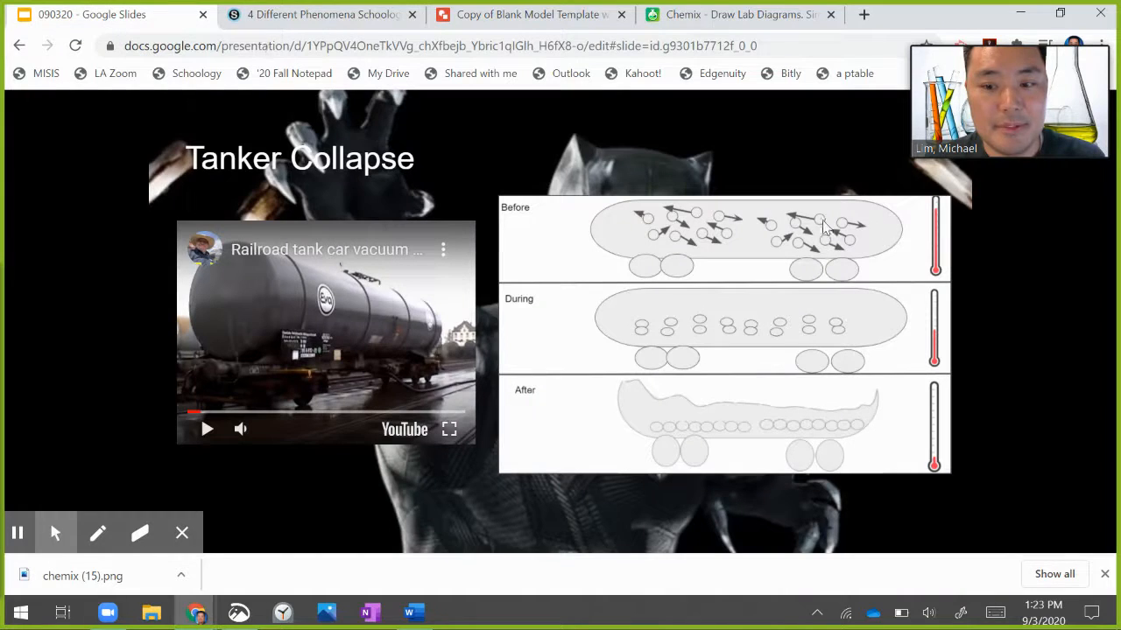
left_click(688, 15)
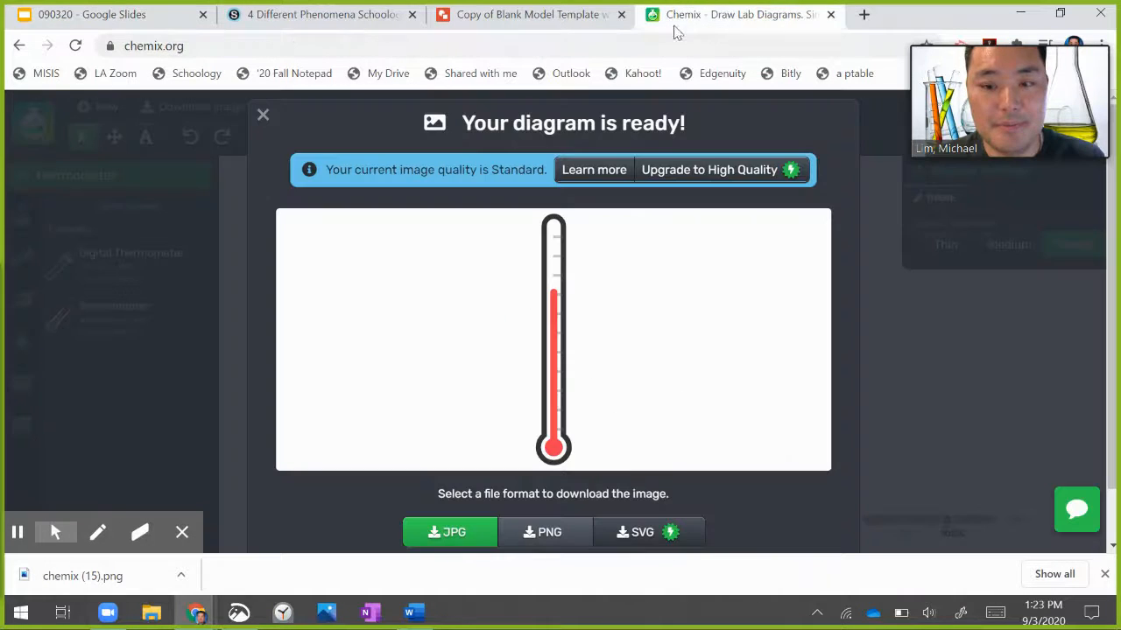
left_click(529, 17)
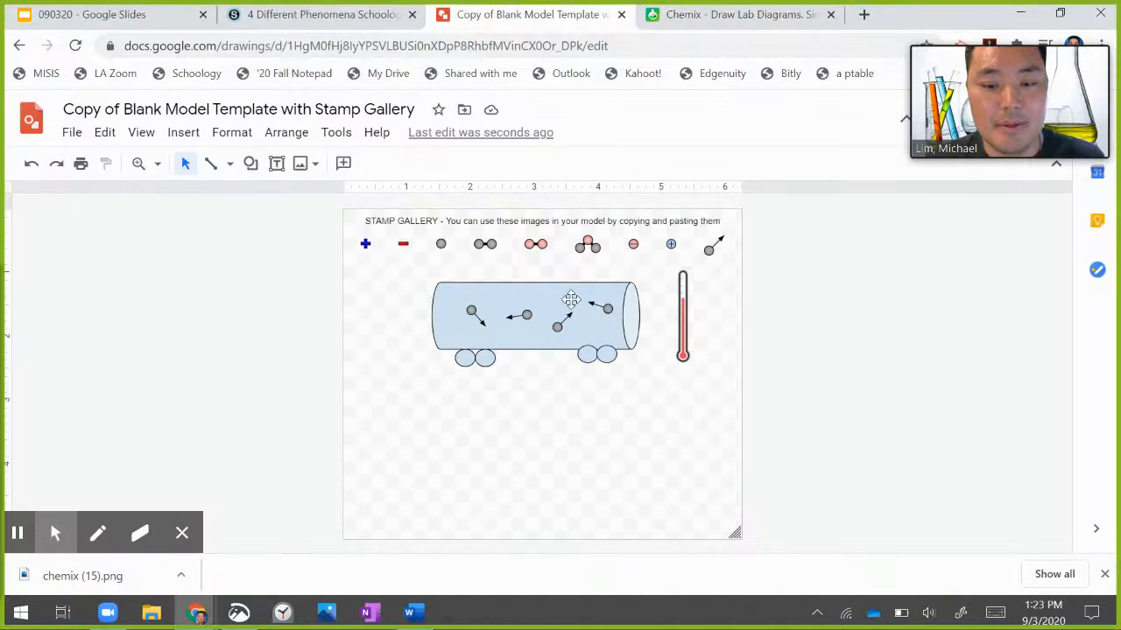
left_click(276, 163)
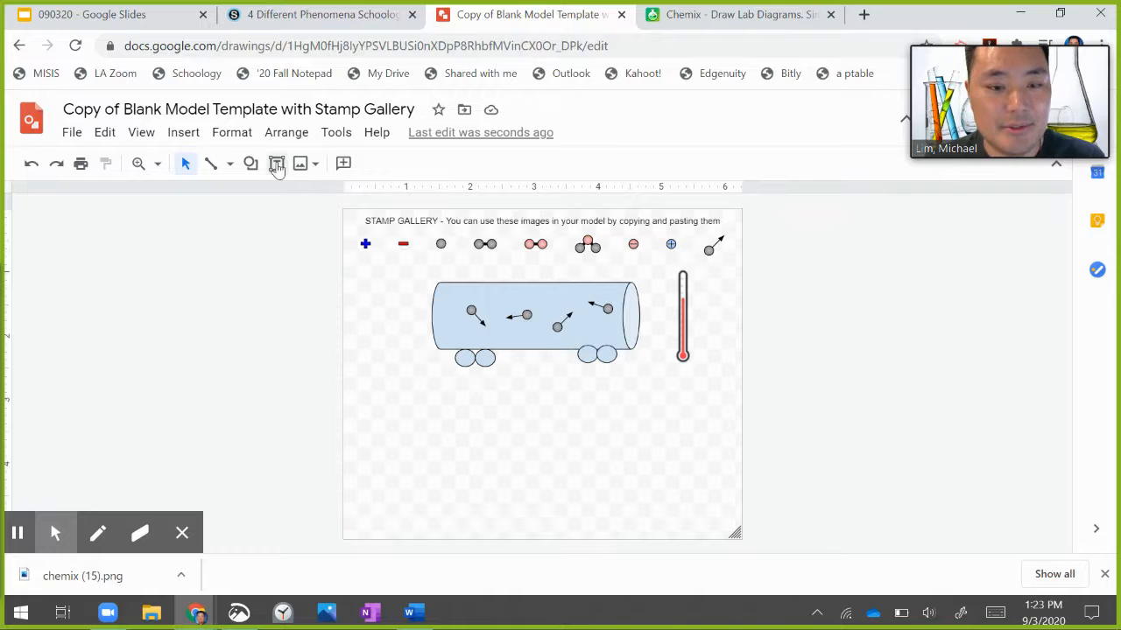
left_click_drag(356, 262, 430, 283)
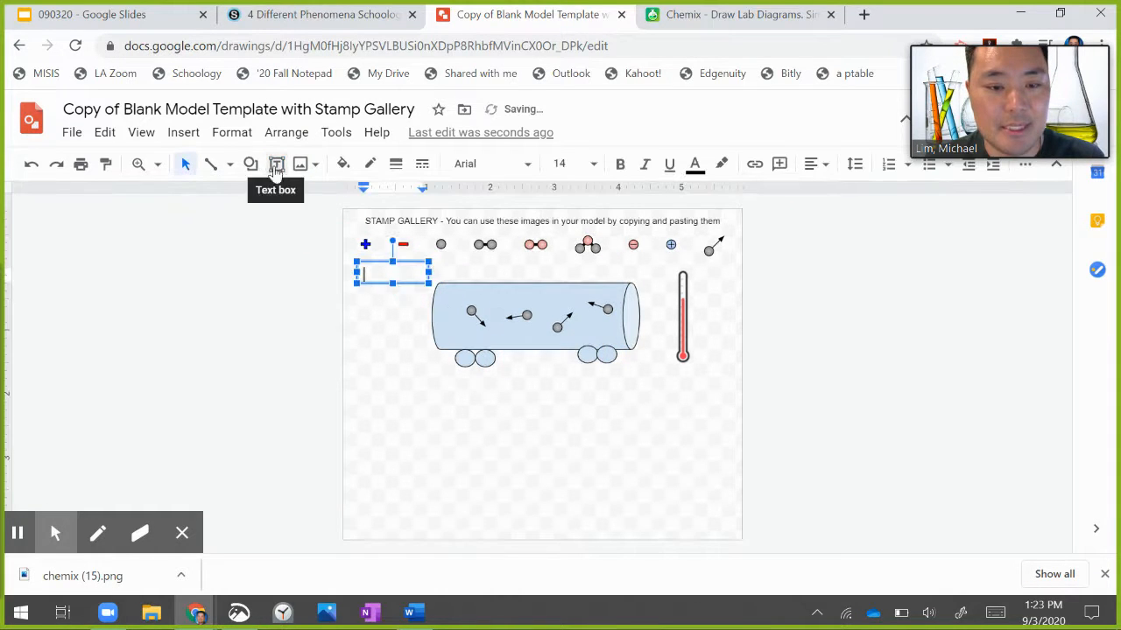
type("Before")
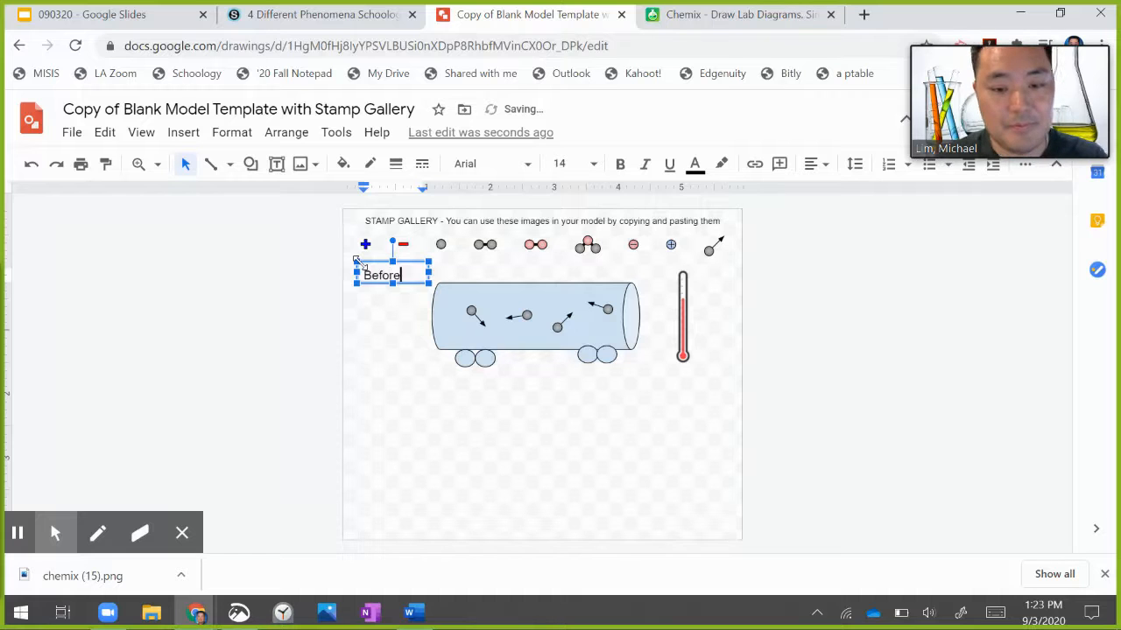
left_click(416, 359)
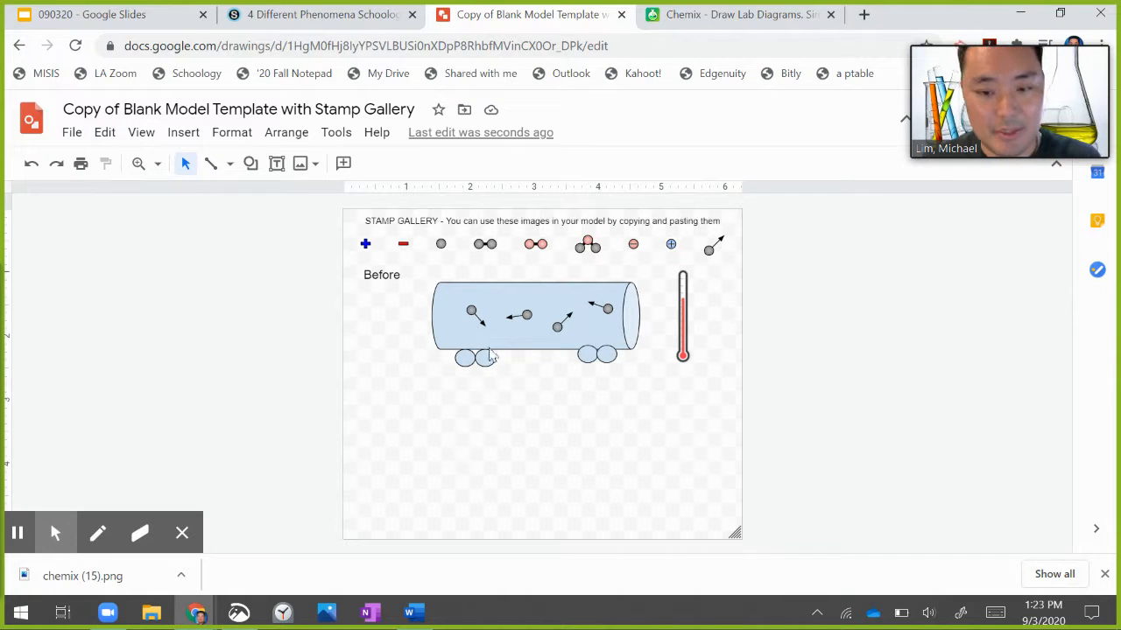
- Duplicate the Before label, the tanker with its particles and wheels, and the thermometer together by copying and pasting them
mouse_move(700, 376)
left_mouse_down()
mouse_move(368, 245)
mouse_move(359, 256)
left_mouse_up()
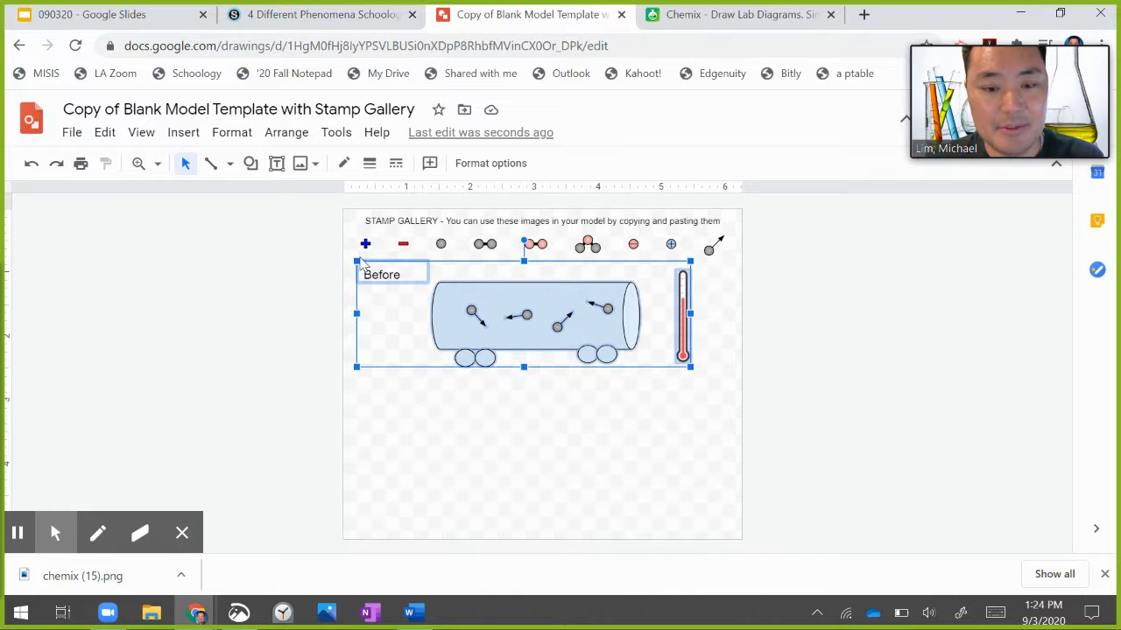
right_click(438, 298)
left_click(480, 186)
right_click(456, 307)
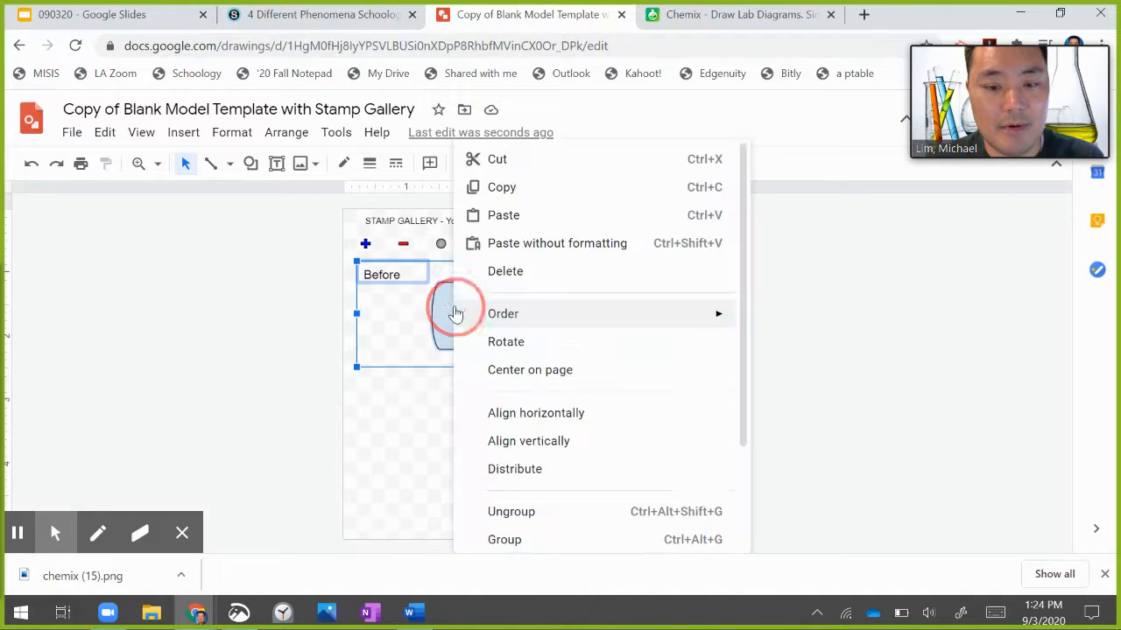
left_click(490, 219)
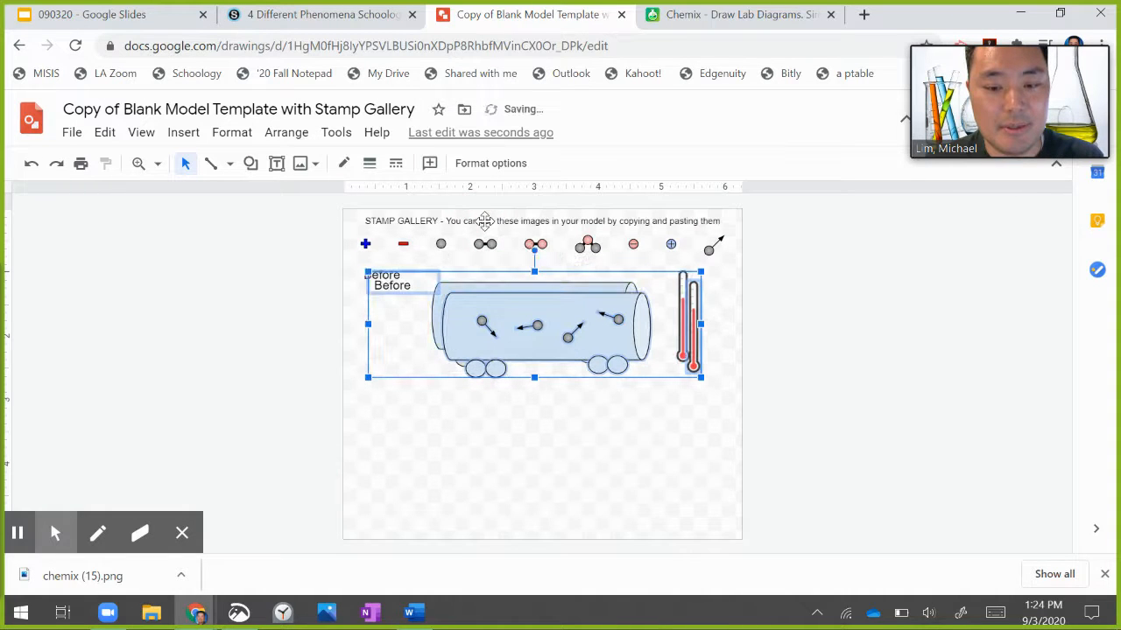
- Move the duplicated tanker group directly below the original and change its label to "During"
left_click_drag(475, 300, 470, 396)
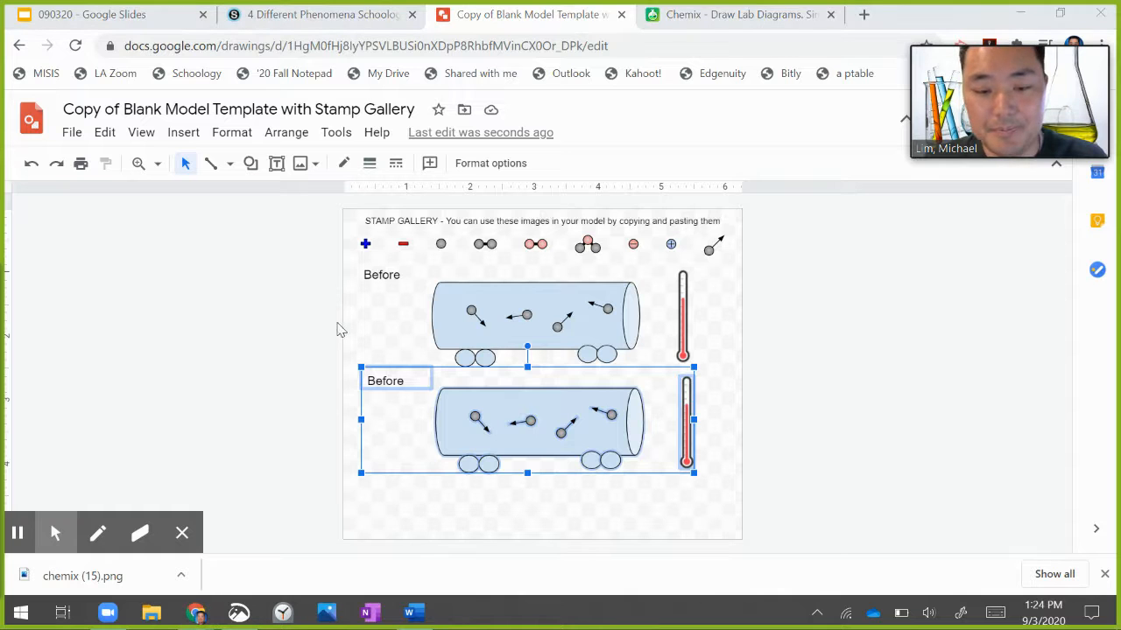
left_click(394, 400)
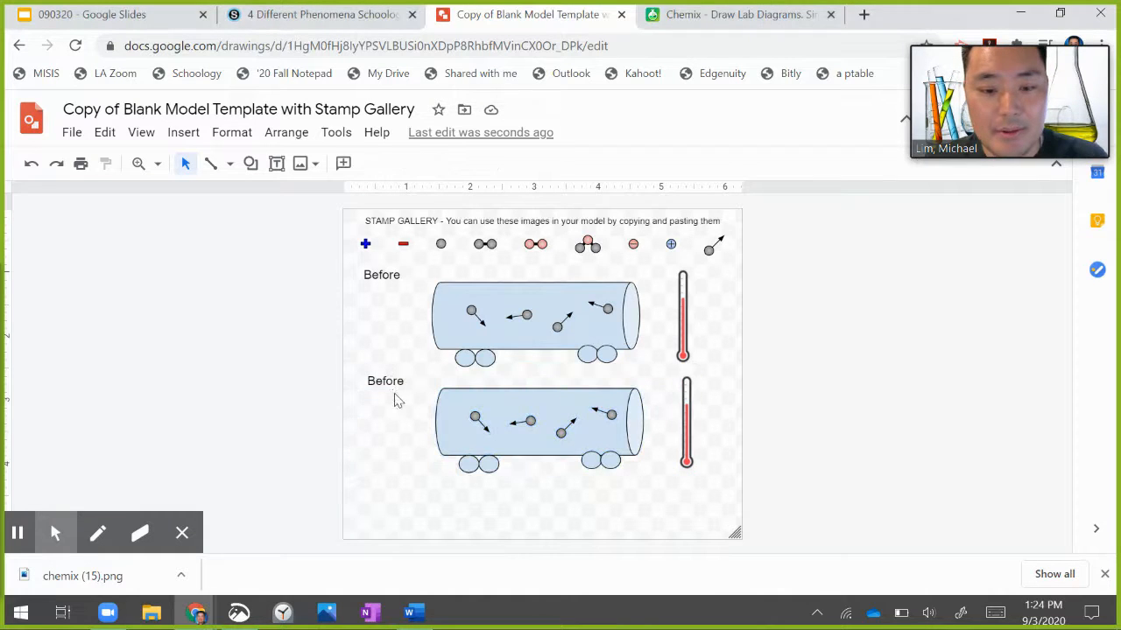
left_click(402, 381)
left_click_drag(400, 381, 358, 380)
type("During")
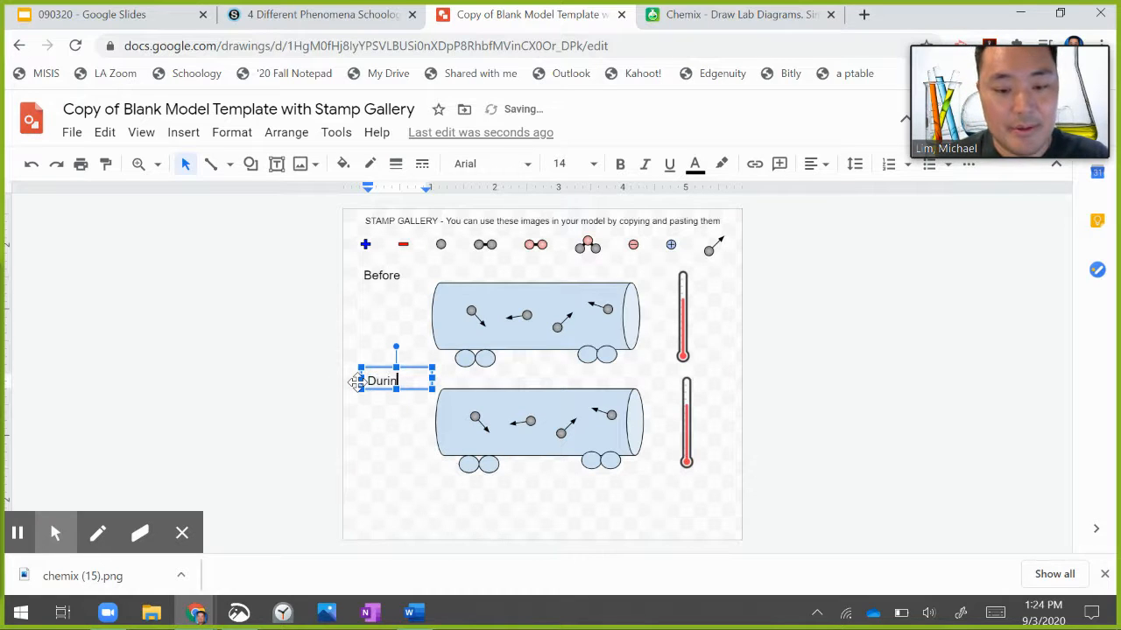
- Delete the duplicated thermometer beside the During tanker
left_click(513, 424)
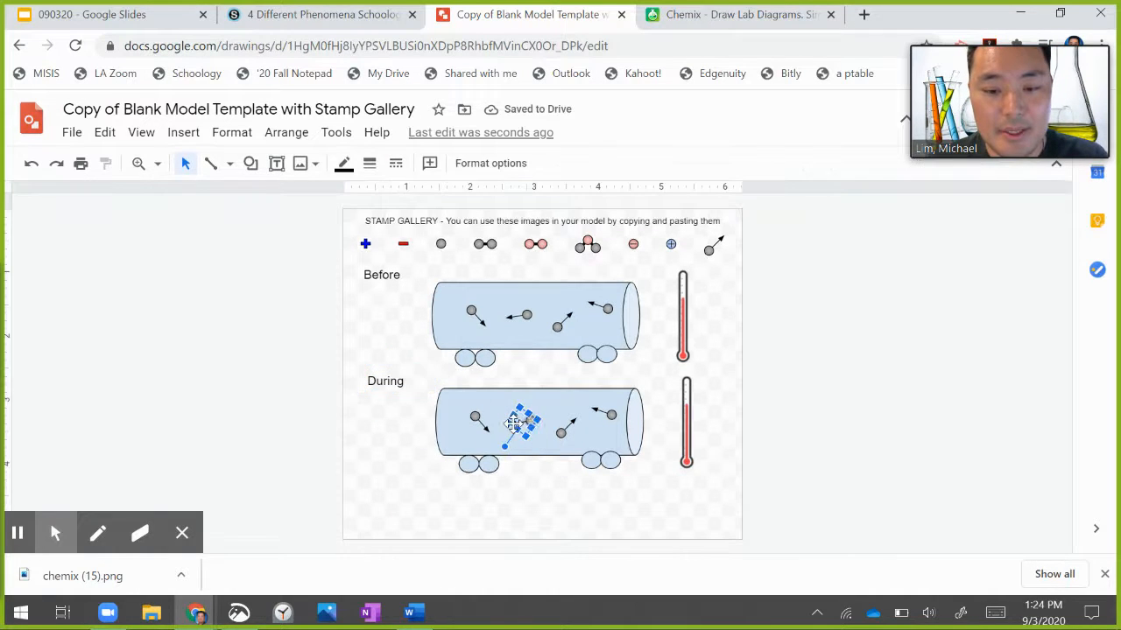
left_click(684, 421)
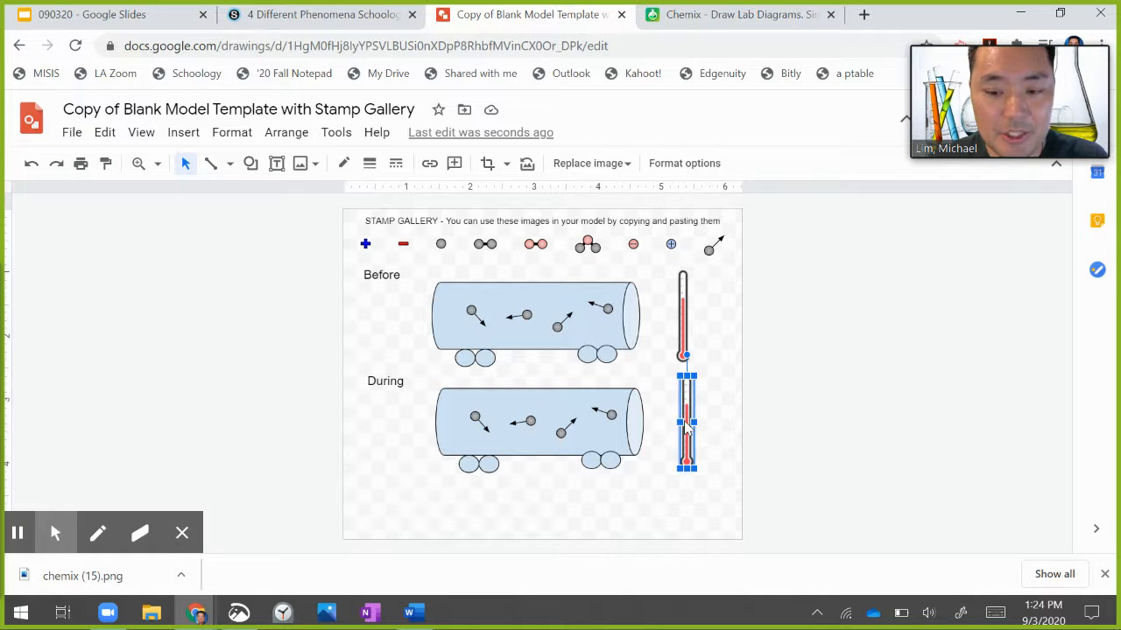
key("Delete")
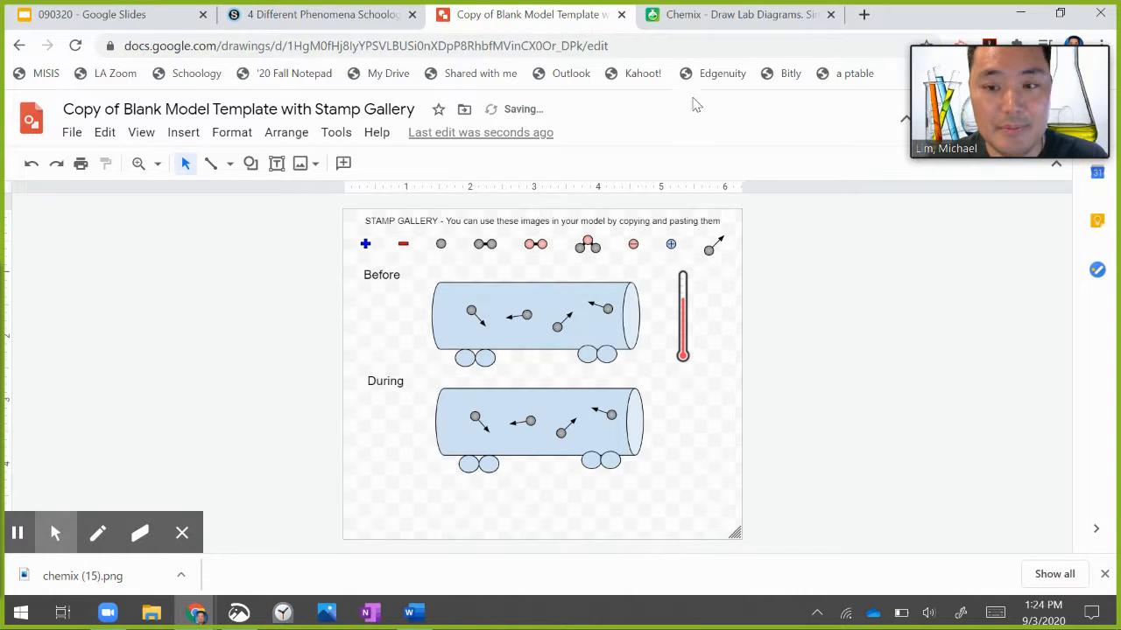
- Switch to Chemix, set the thermometer's temperature to 0.55 and download the diagram as a PNG
left_click(707, 17)
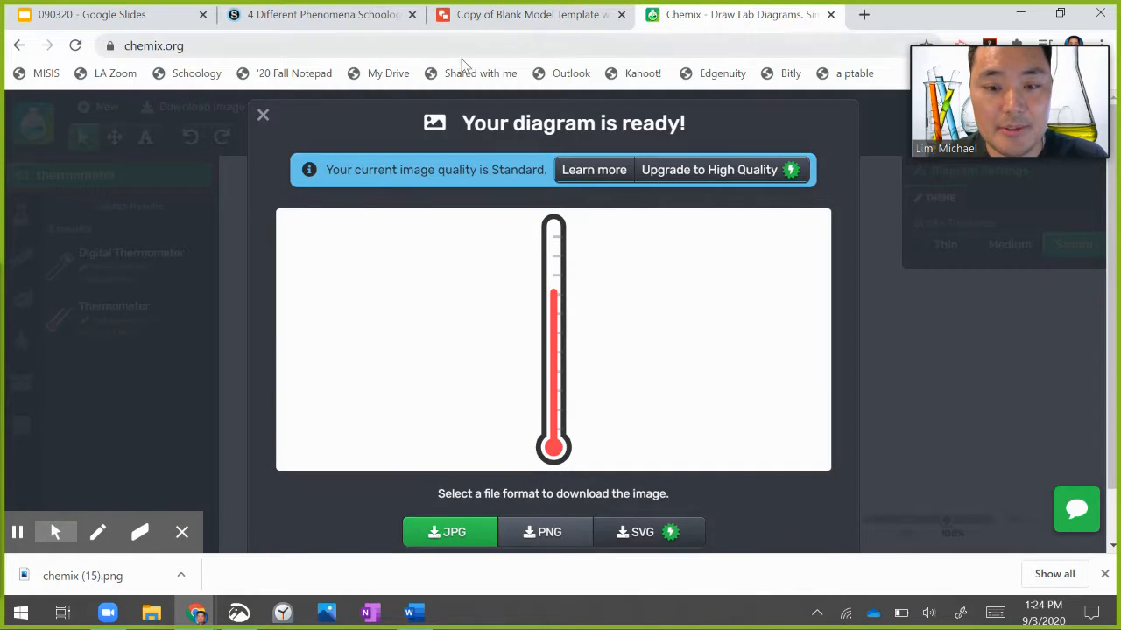
left_click(264, 116)
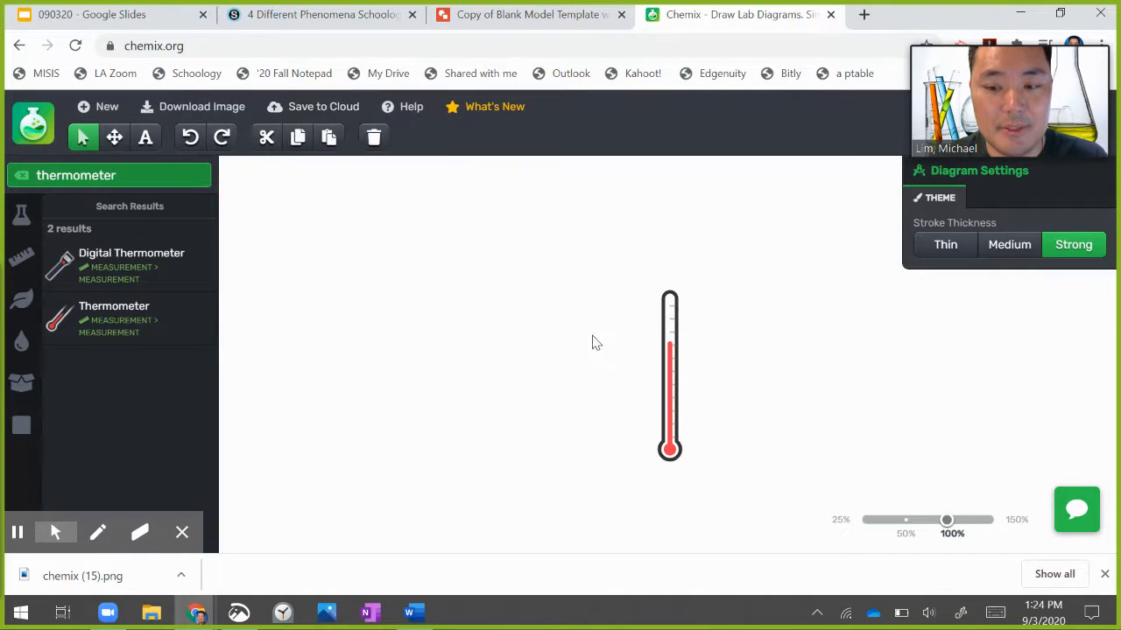
left_click(671, 379)
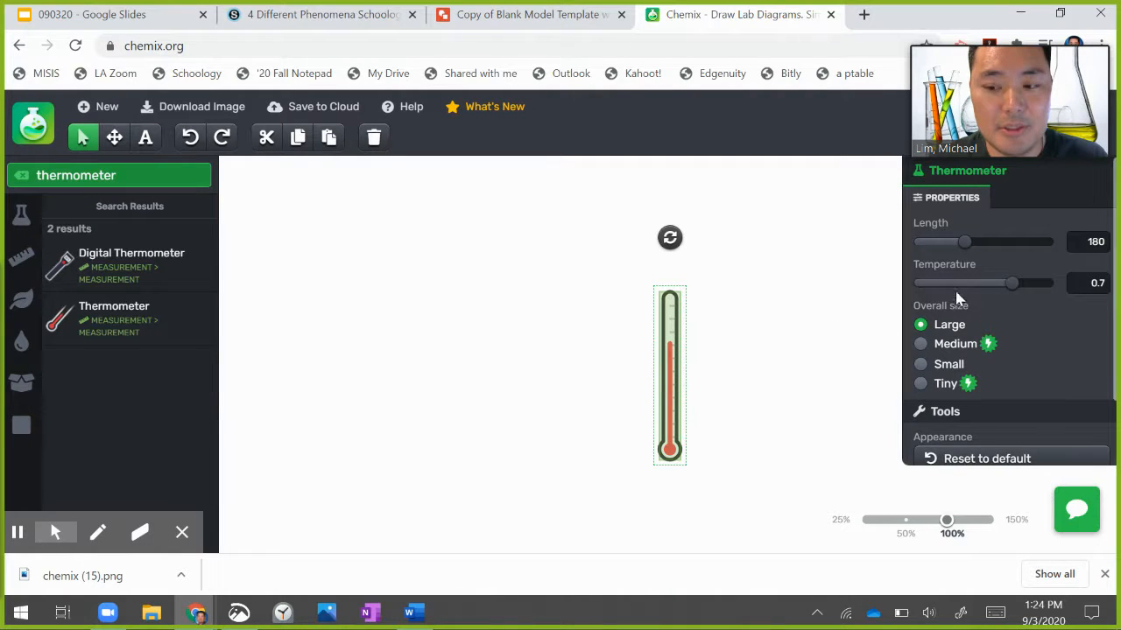
left_click_drag(1004, 283, 985, 291)
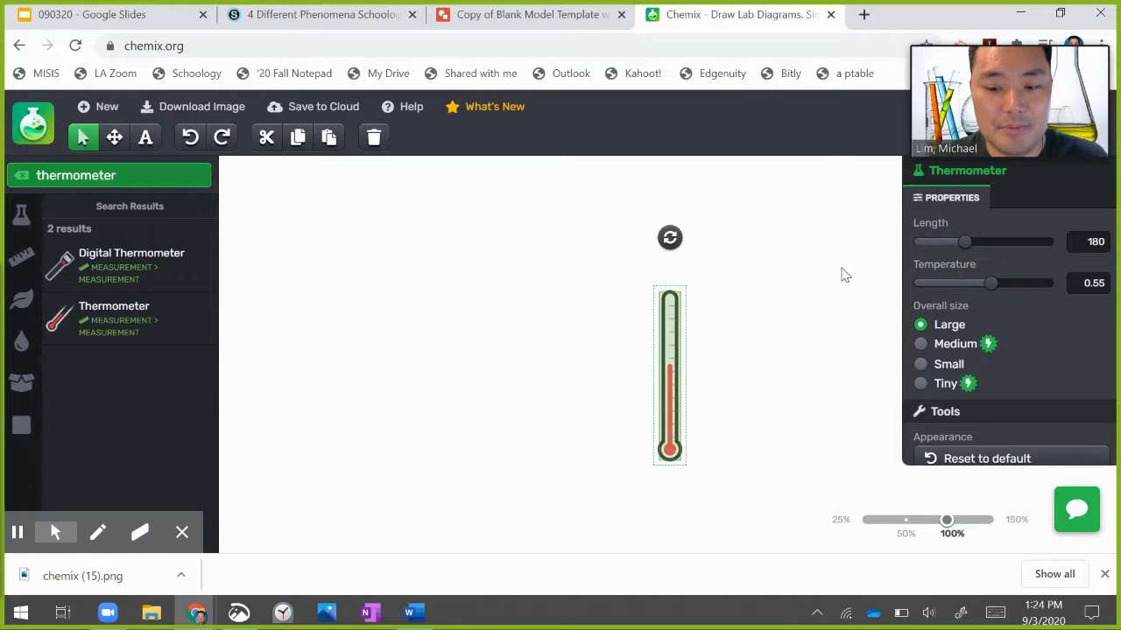
left_click(518, 278)
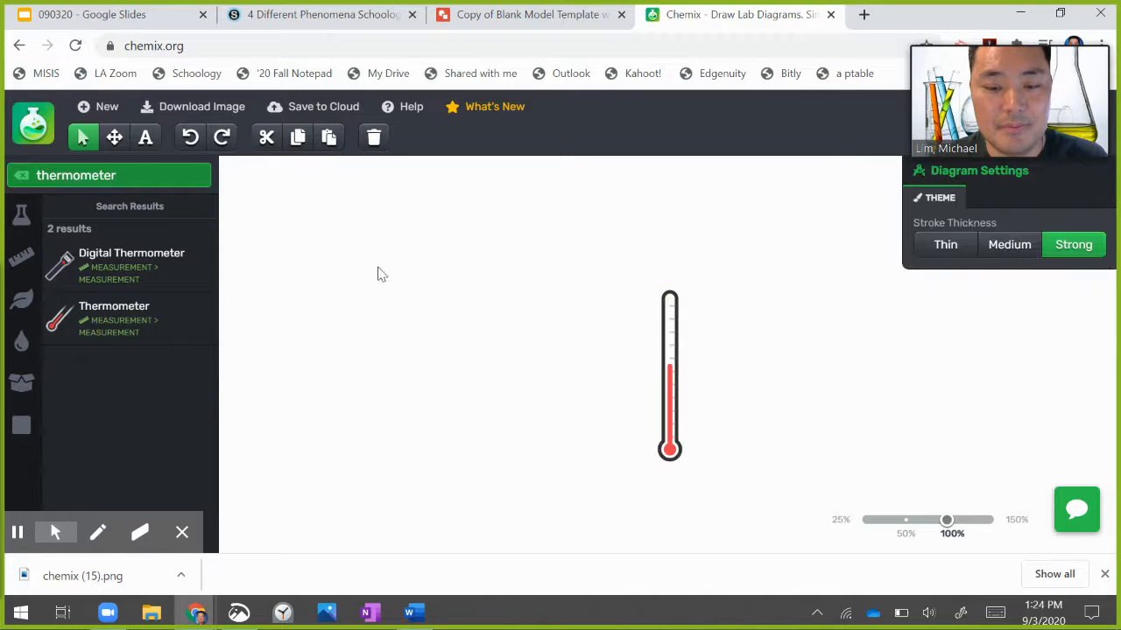
left_click(180, 110)
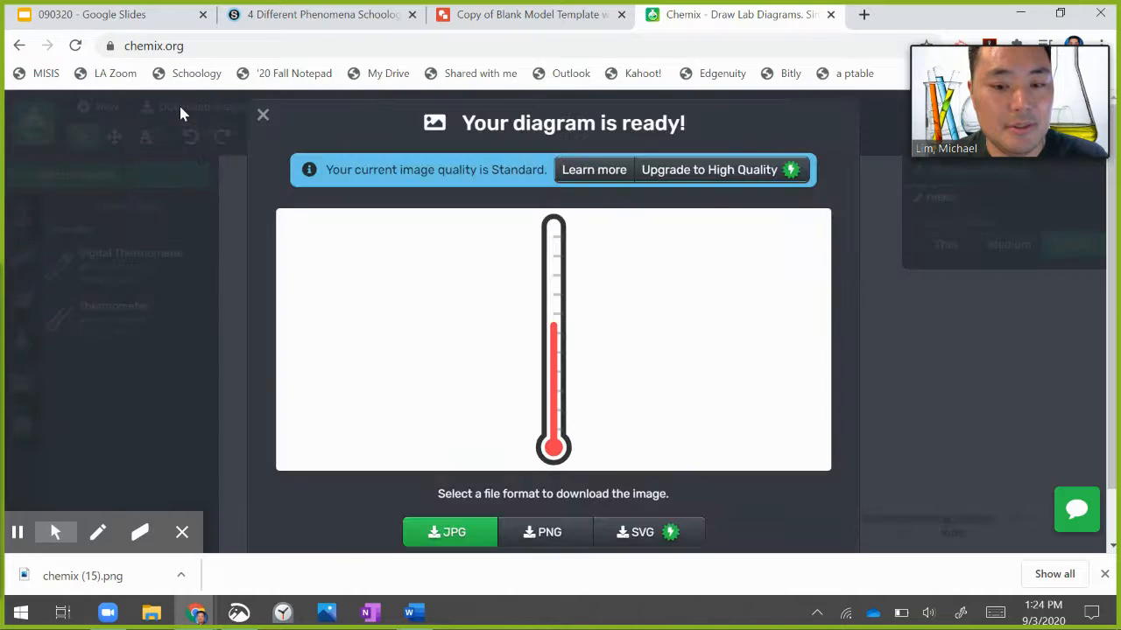
left_click(542, 533)
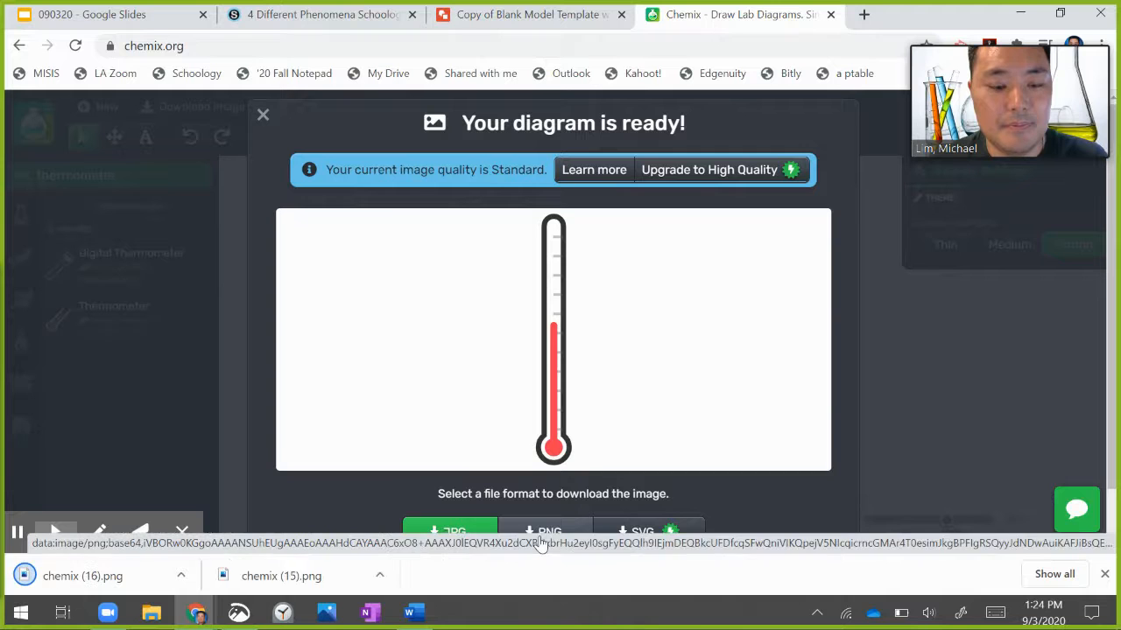
- Switch back to the Google Drawings model and insert the image chemix (16) from the computer's Downloads folder
left_click(507, 17)
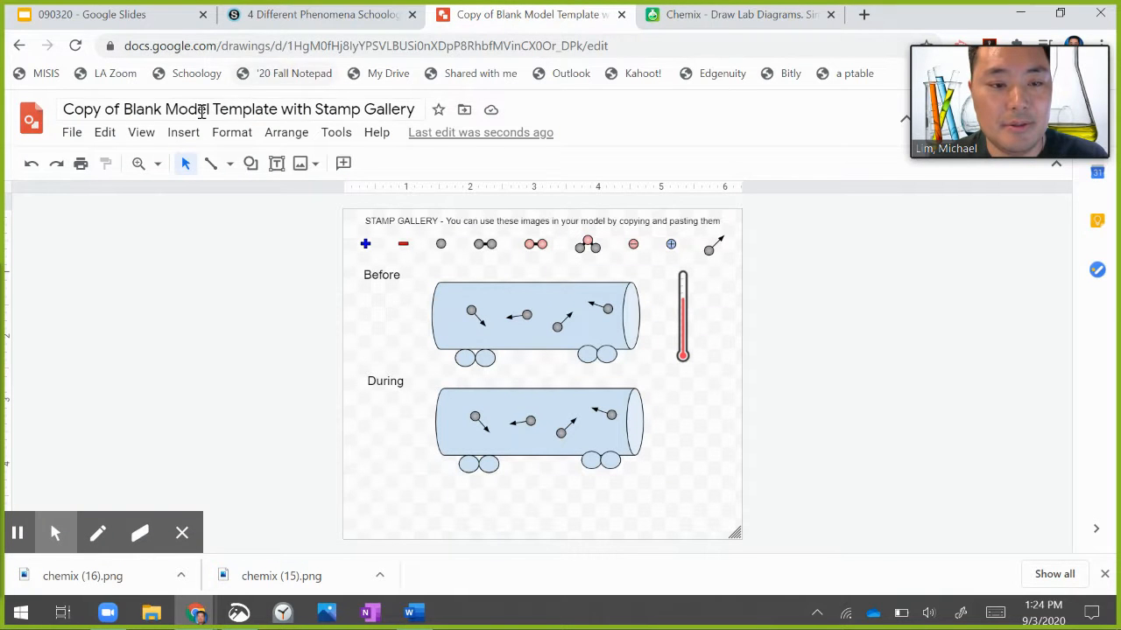
left_click(183, 134)
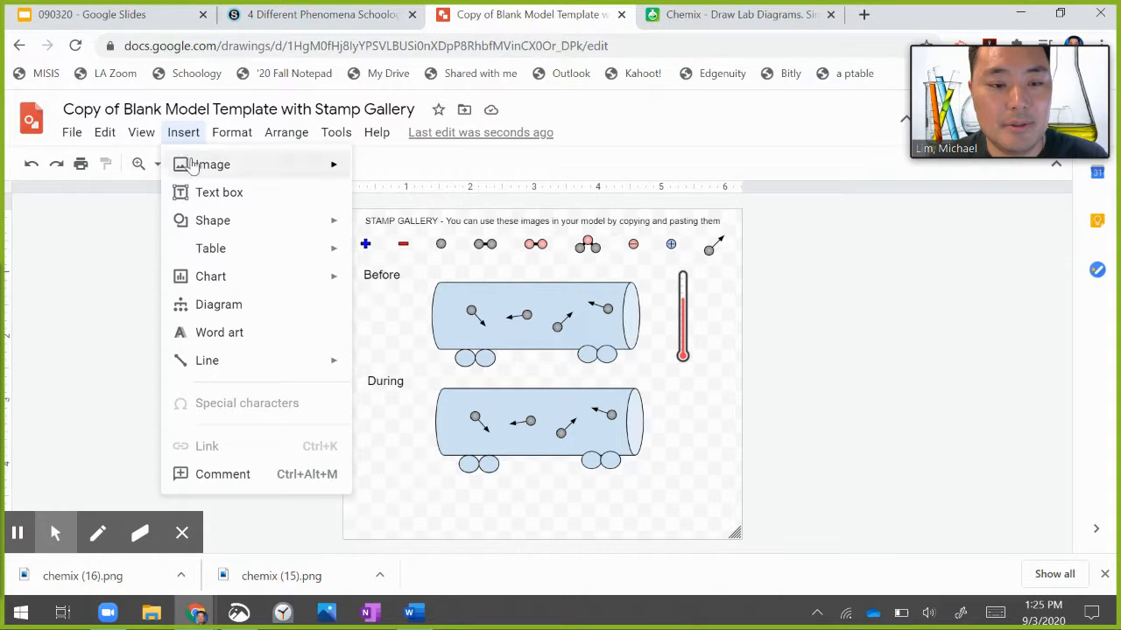
mouse_move(195, 166)
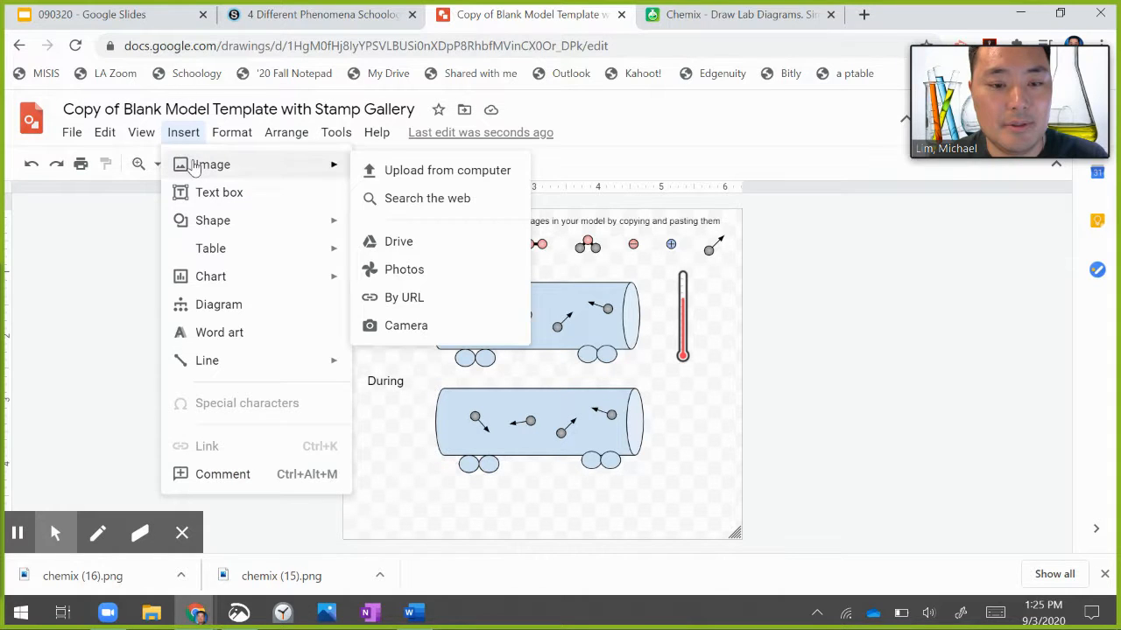
left_click(405, 172)
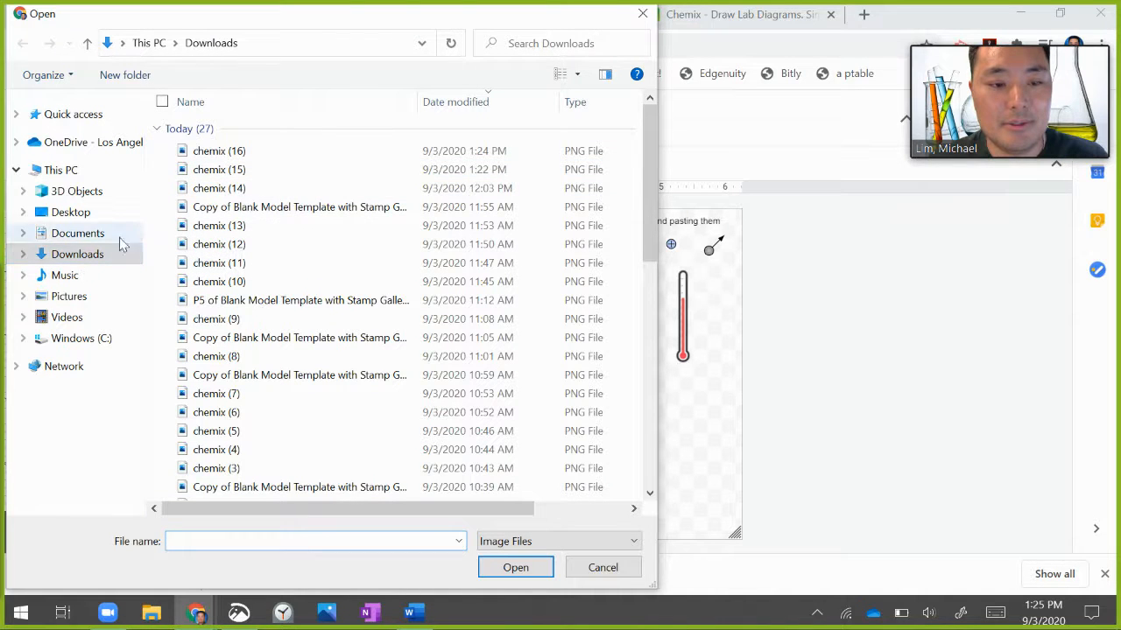
left_click(191, 151)
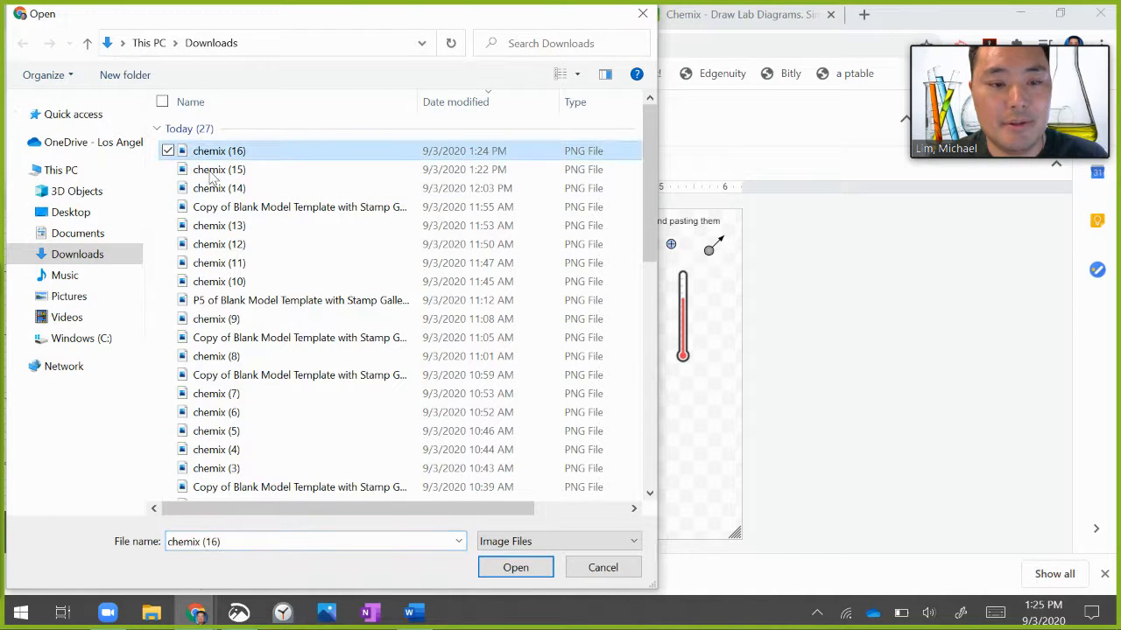
left_click(495, 568)
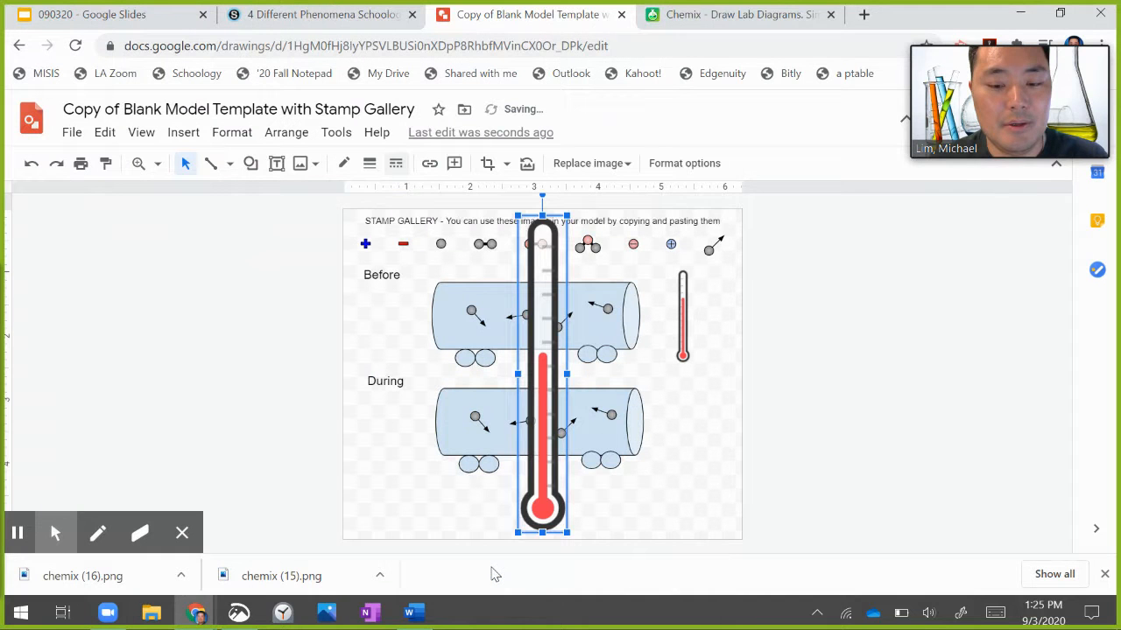
- Shrink the new thermometer to the size of the upper one and place it just right of the During tanker
left_click_drag(515, 213, 566, 439)
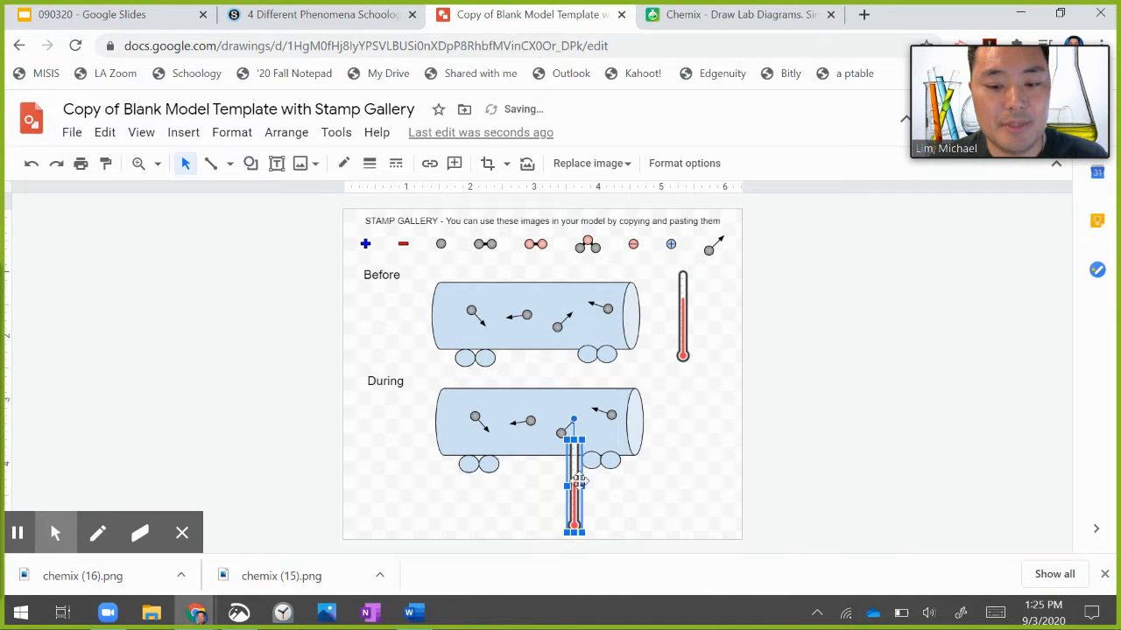
left_click_drag(575, 479, 683, 415)
left_click(640, 377)
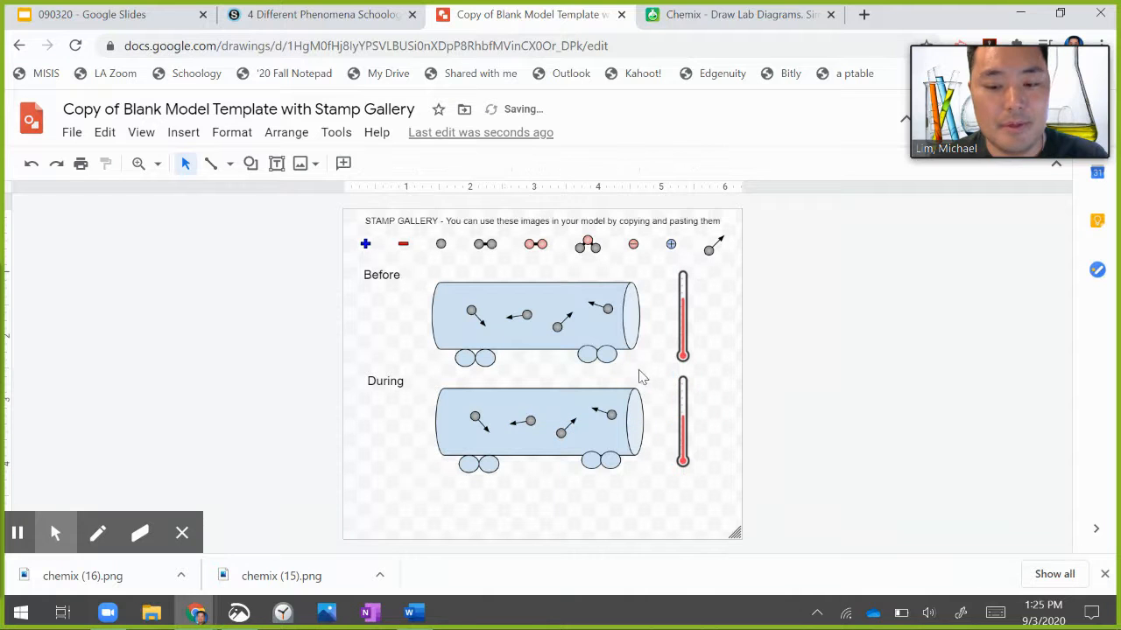
- Clear the four particles from the During tanker by moving its cylinder aside, deleting them, and returning the cylinder above the wheels
left_click(486, 408)
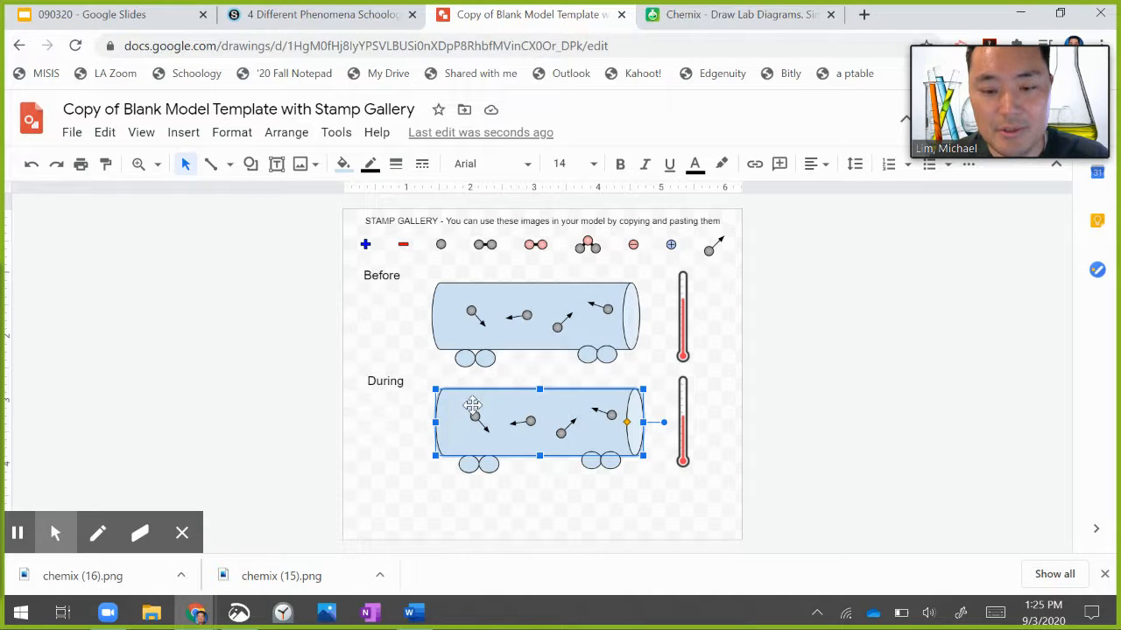
left_click(492, 406)
left_click_drag(387, 415, 267, 430)
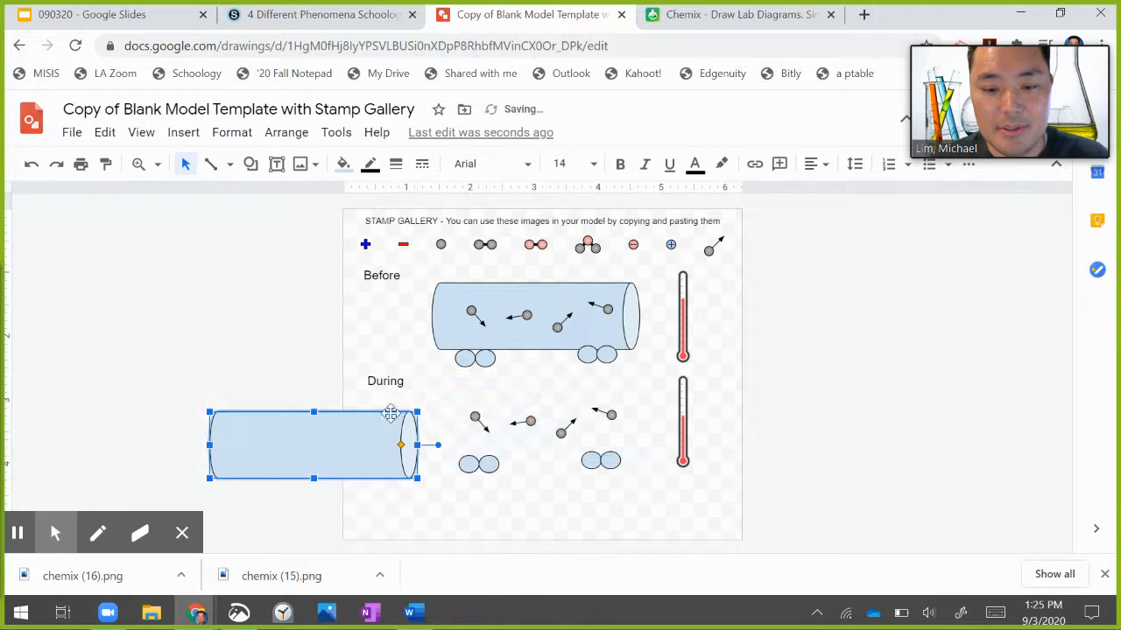
left_click_drag(450, 401, 635, 442)
key("Delete")
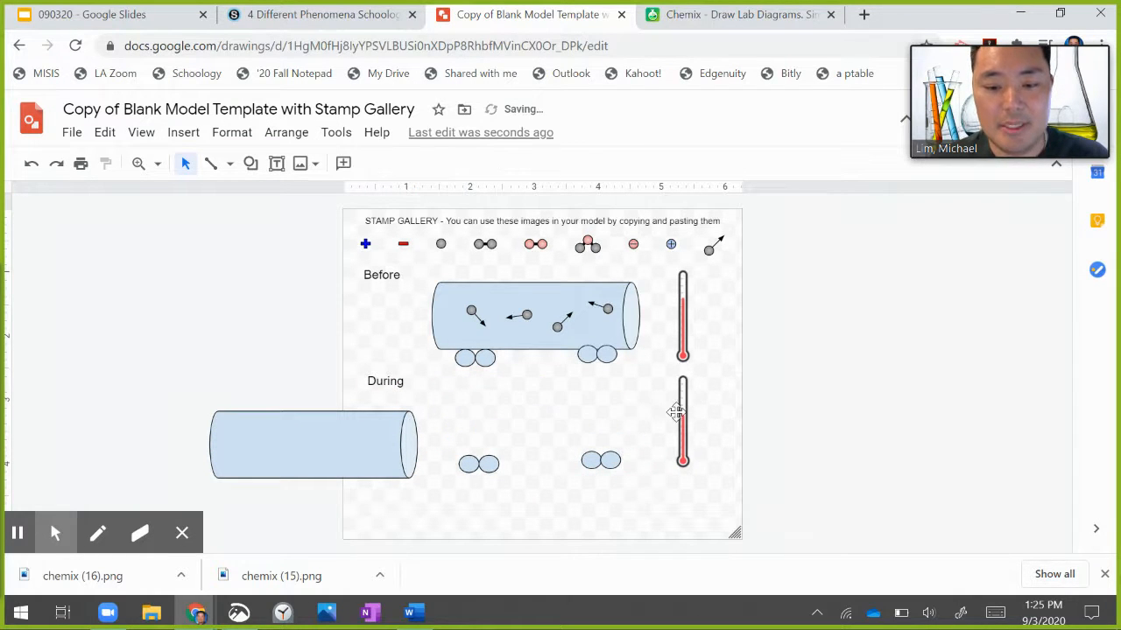
left_click_drag(355, 443, 579, 427)
left_click(537, 522)
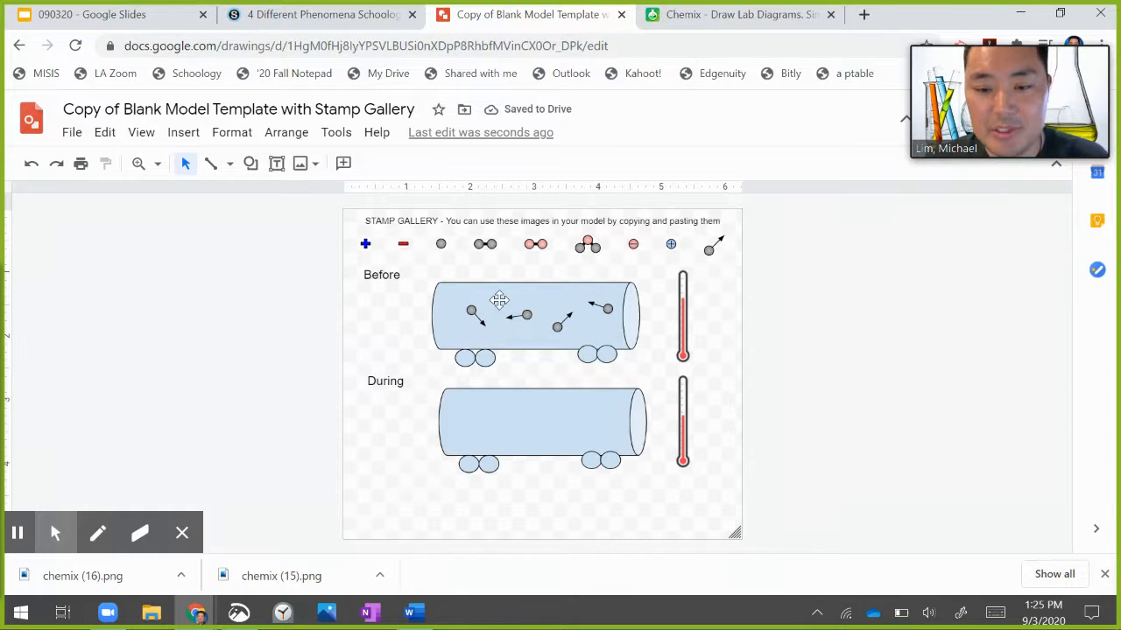
- Copy the single grey circle from the stamp gallery, paste it, and place it left of the canvas, enlarged into a flat oval
left_click(711, 246)
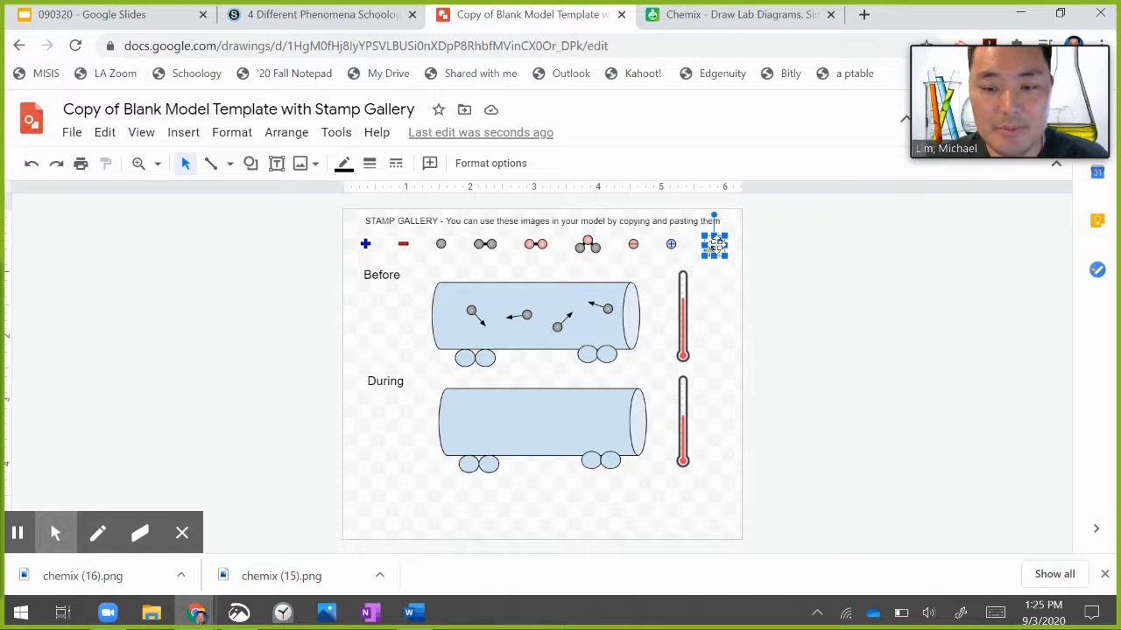
left_click(442, 243)
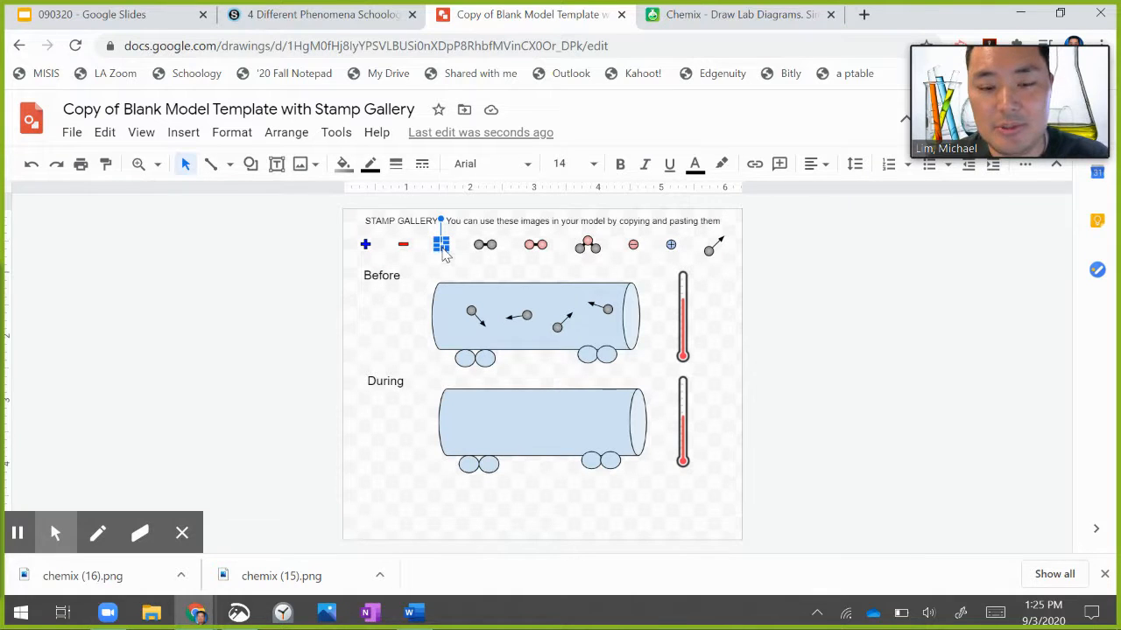
right_click(445, 250)
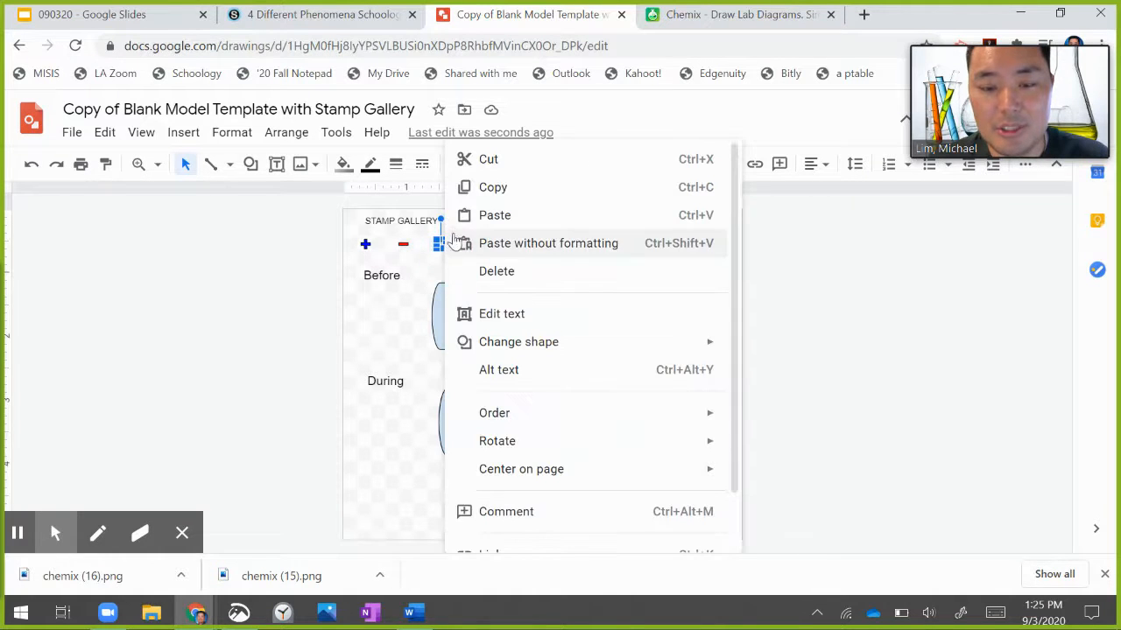
left_click(484, 194)
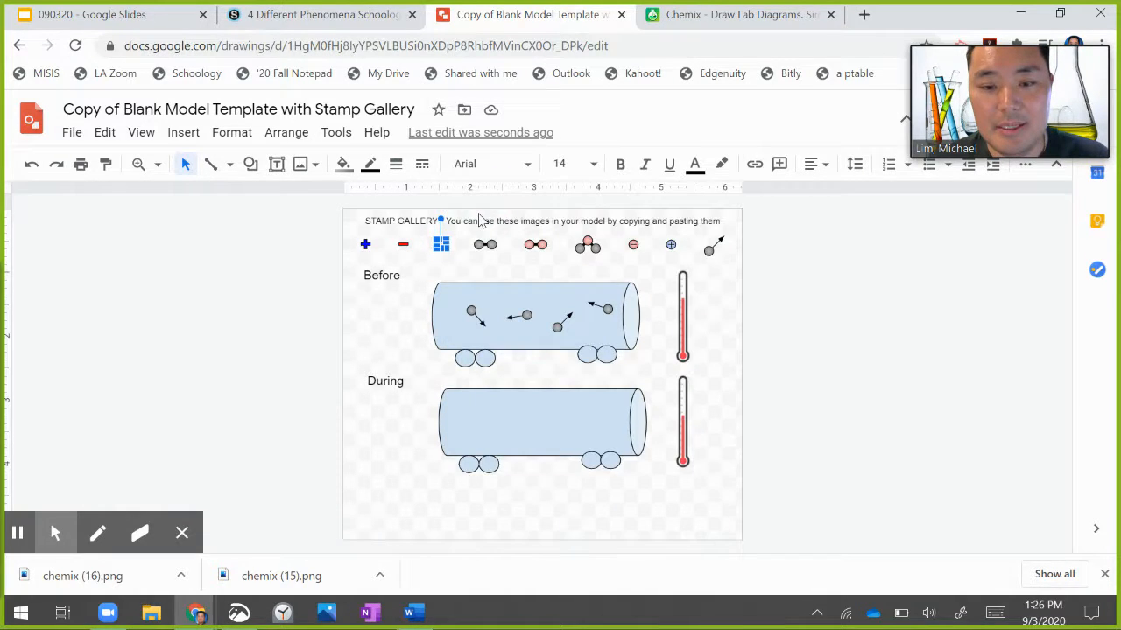
left_click(449, 260)
right_click(449, 260)
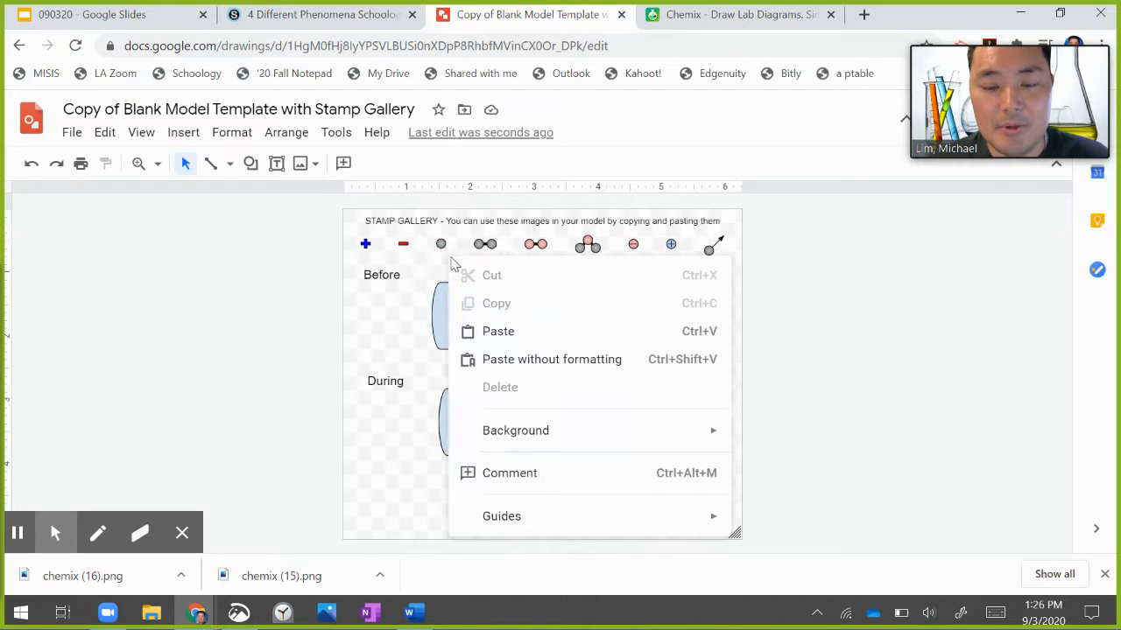
left_click(482, 330)
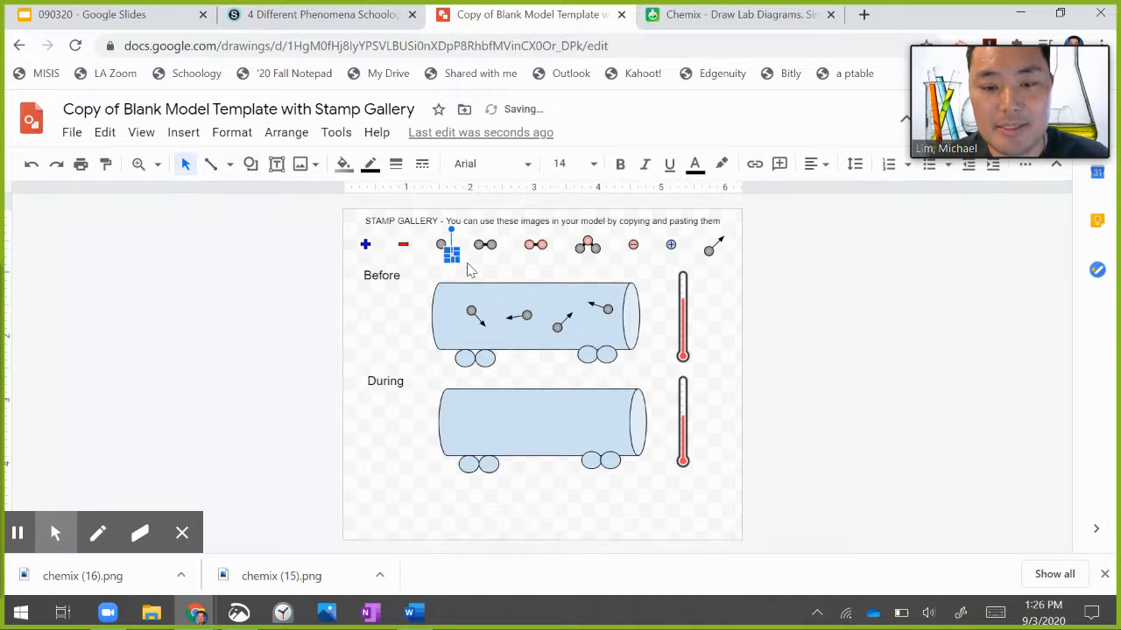
left_click_drag(460, 257, 205, 352)
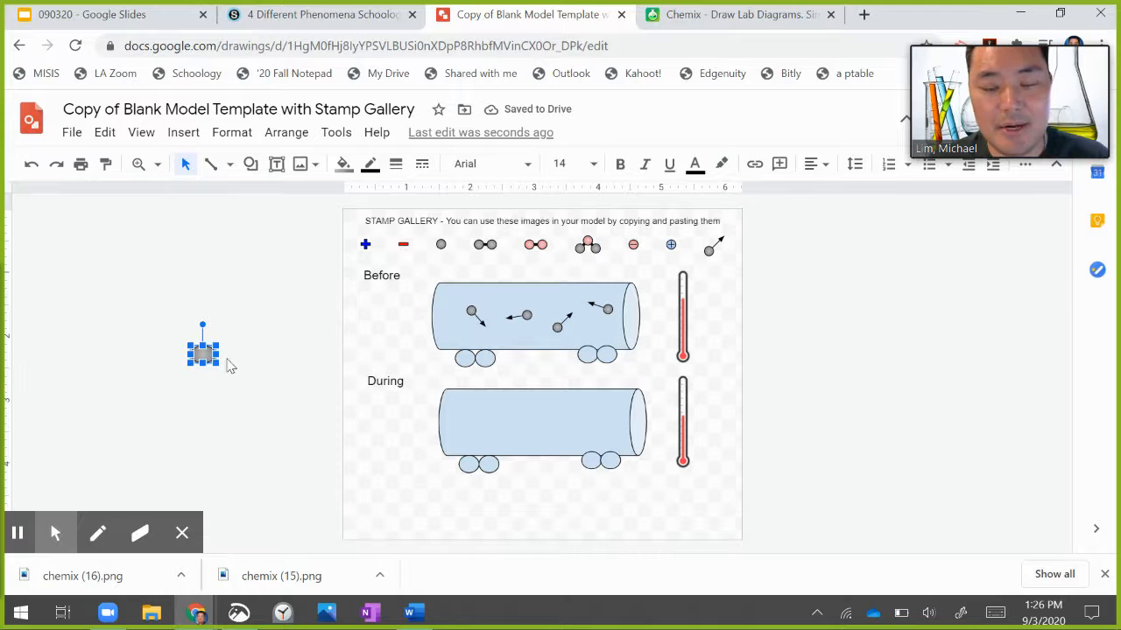
- Duplicate the flat grey oval left of the canvas three times by copying and pasting it
right_click(210, 353)
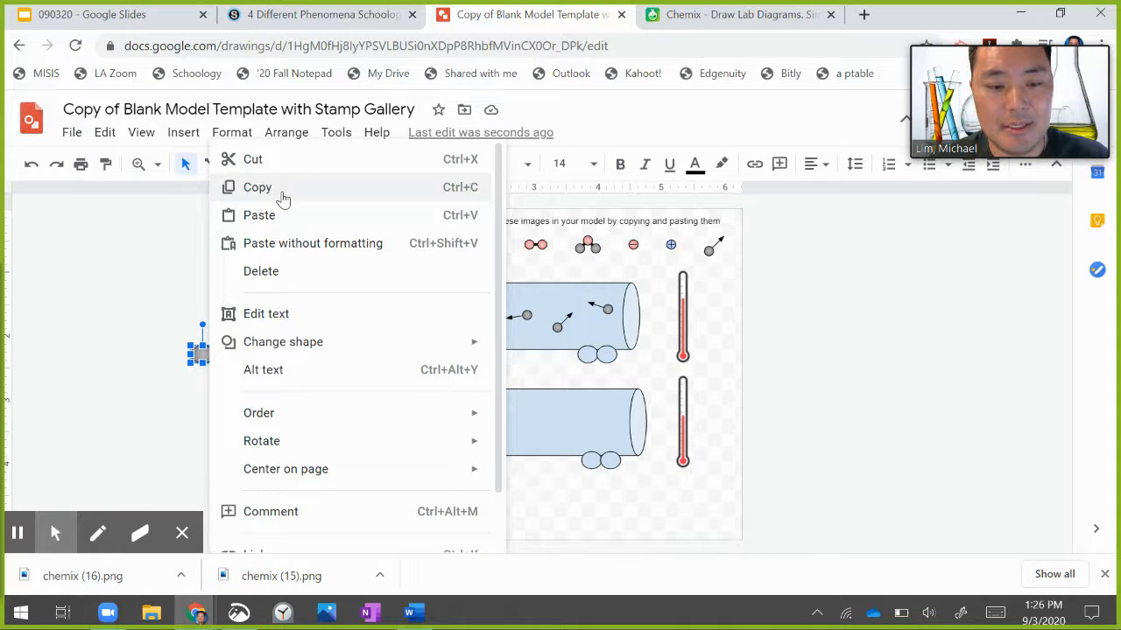
left_click(283, 199)
right_click(203, 353)
left_click(259, 216)
right_click(210, 359)
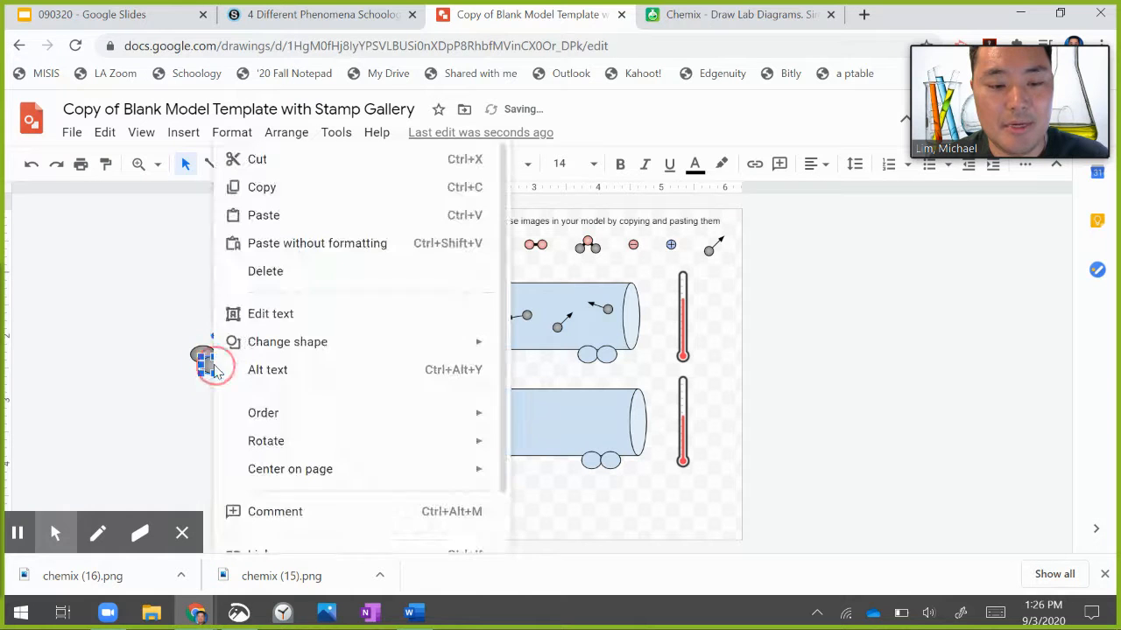
left_click(263, 187)
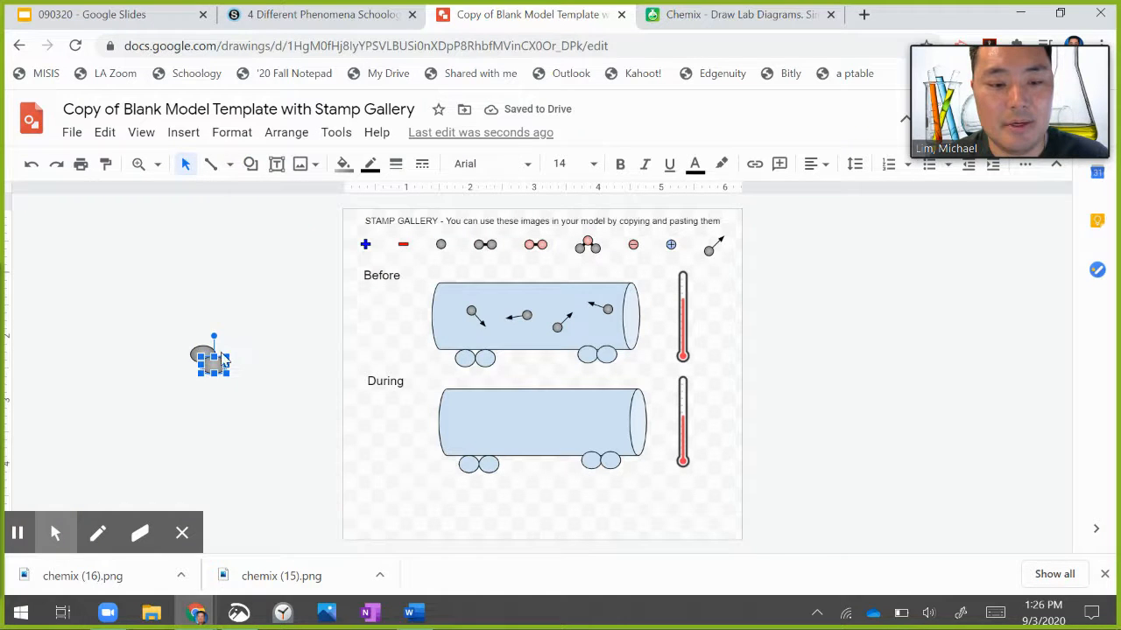
right_click(214, 359)
left_click(273, 218)
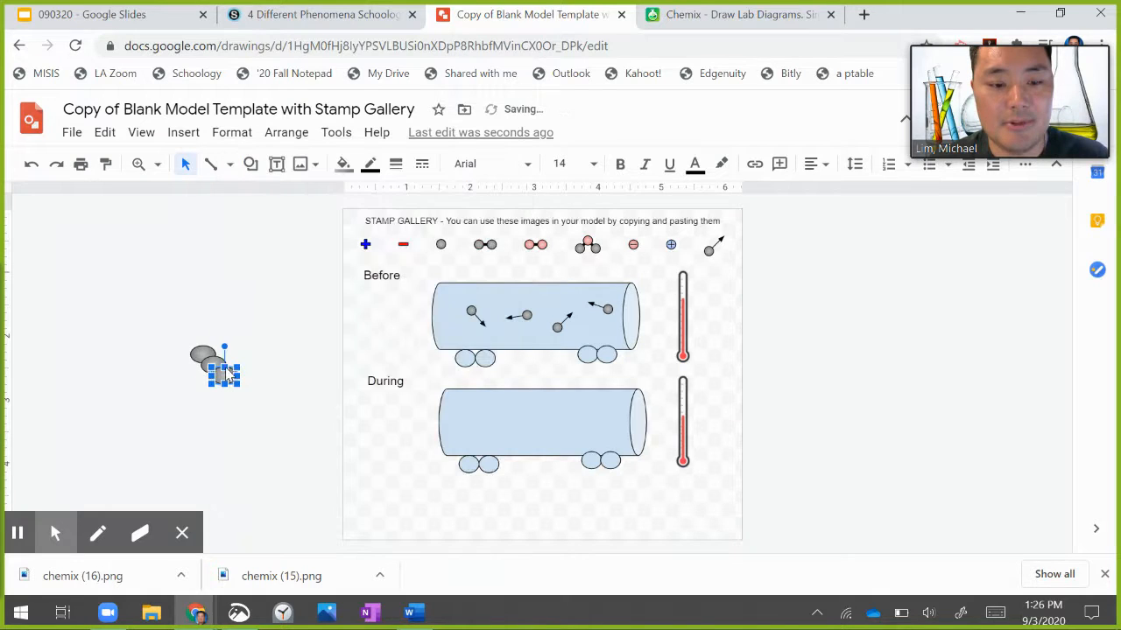
right_click(225, 371)
left_click(288, 220)
left_click(255, 422)
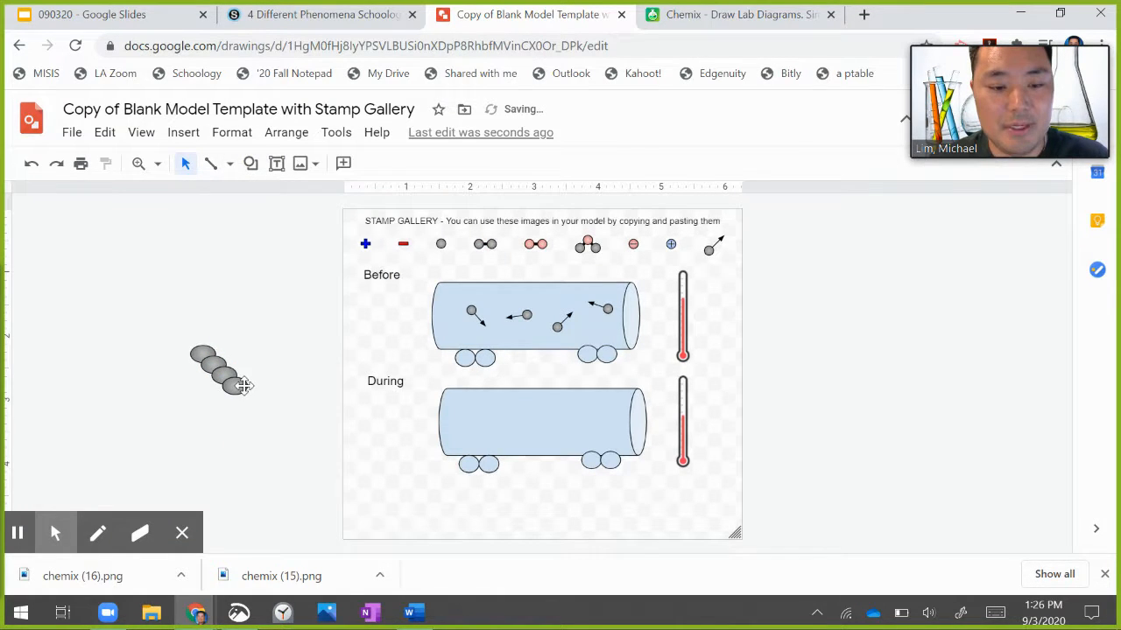
- Spread the four overlapping grey ovals apart into a loose, staggered cluster left of the canvas
left_click(243, 385)
left_click_drag(234, 386, 213, 372)
left_click(211, 360)
left_click(201, 354)
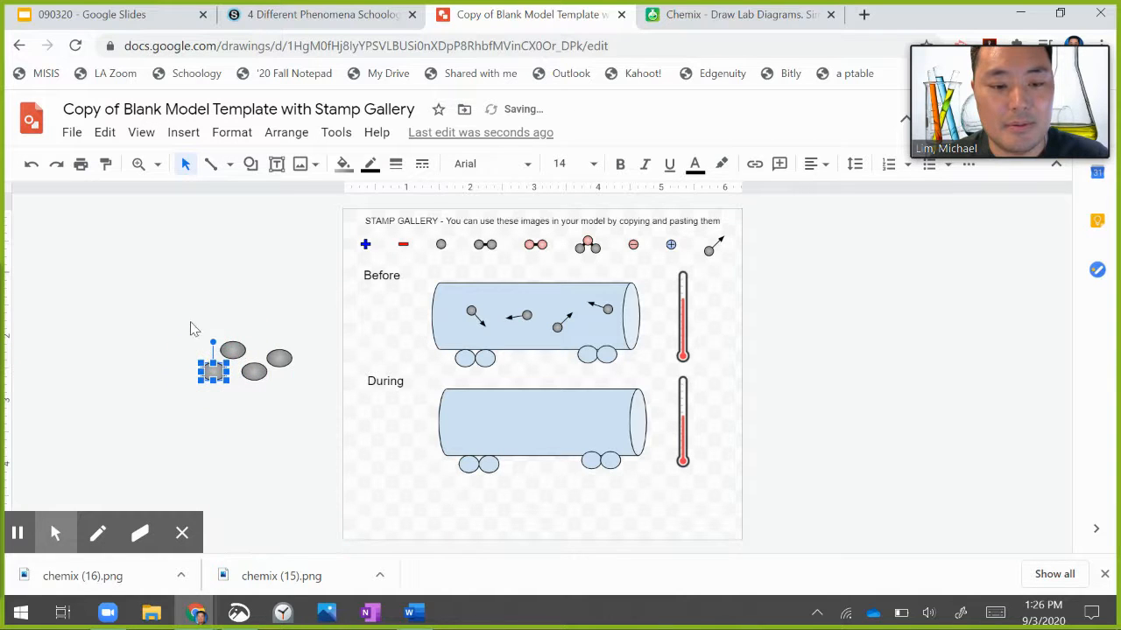
- Select all four grey ovals together, shrink them, and move them into the middle of the During tanker
left_click(174, 328)
left_click_drag(171, 322, 333, 417)
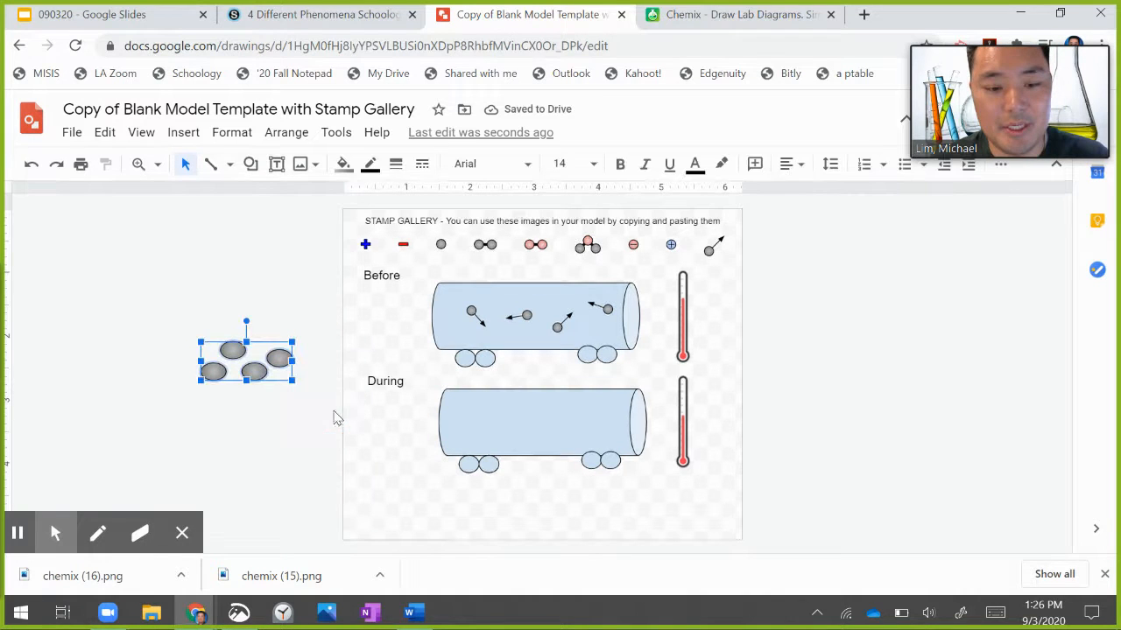
left_click_drag(292, 379, 537, 422)
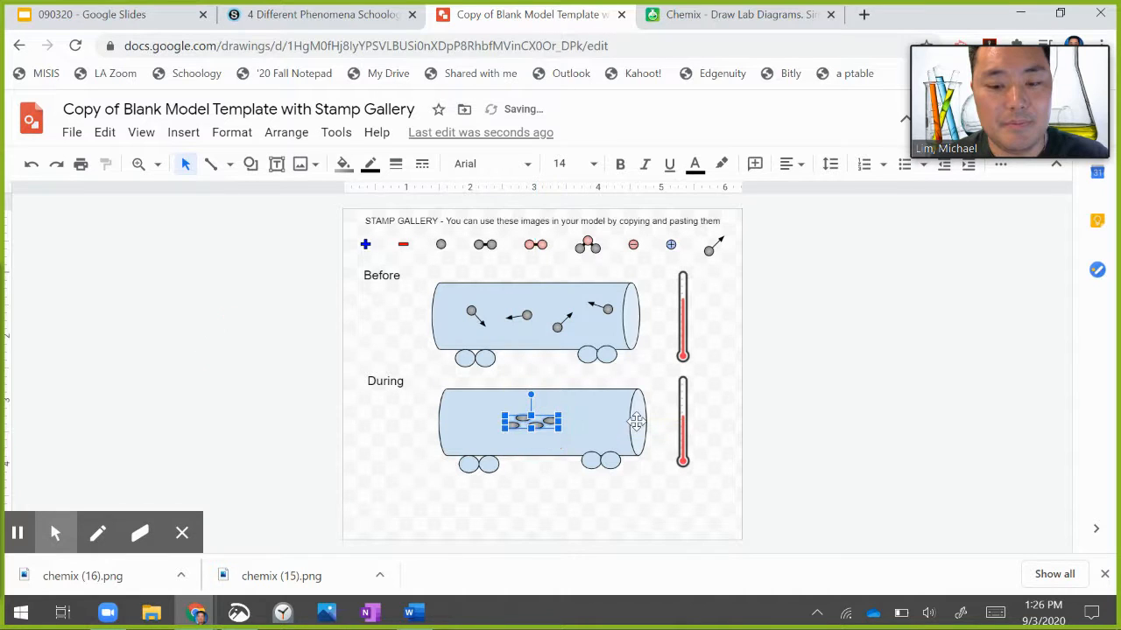
left_click(658, 511)
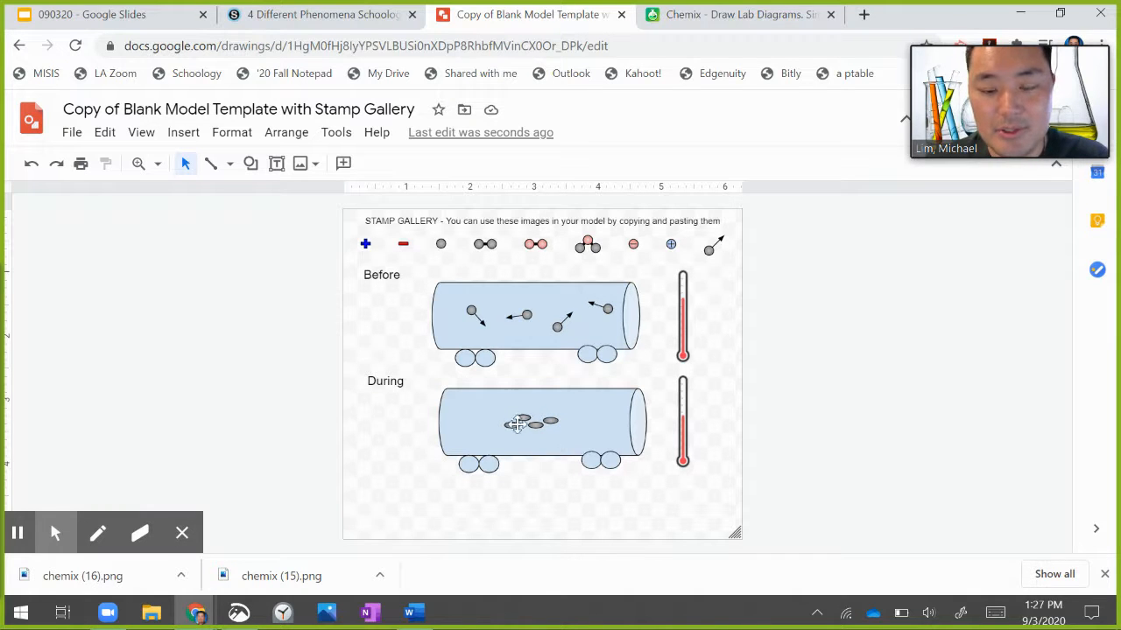
left_click(713, 249)
left_click(400, 447)
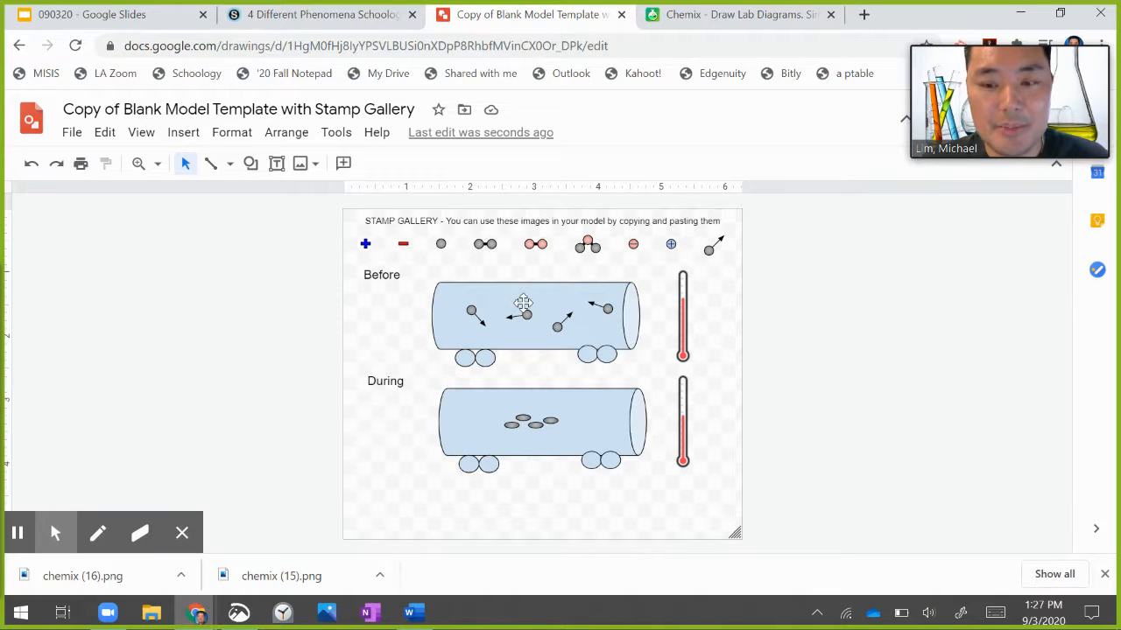
left_click(688, 322)
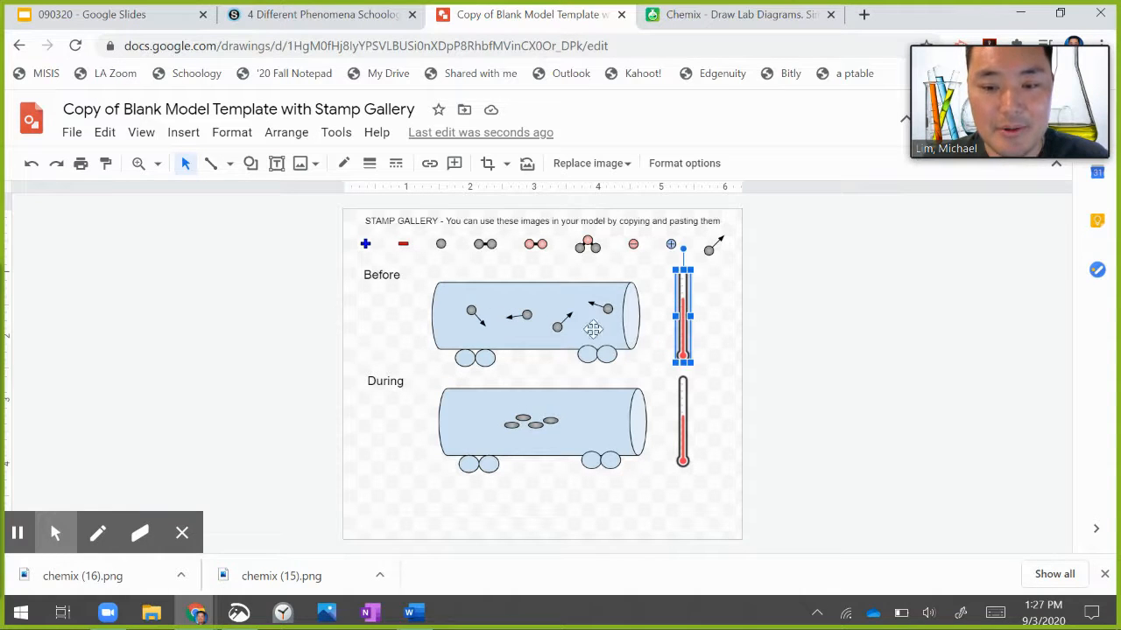
- Close the thermometer export in Chemix and check the Schoology discussion page for objects shown in the Writer's clip
left_click(708, 21)
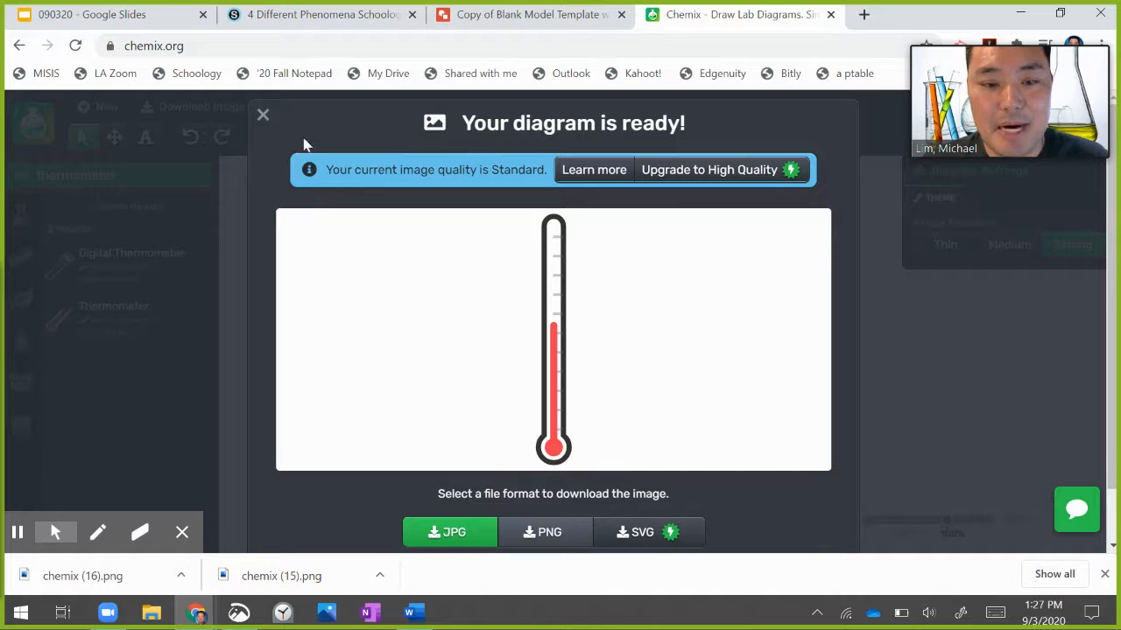
left_click(262, 114)
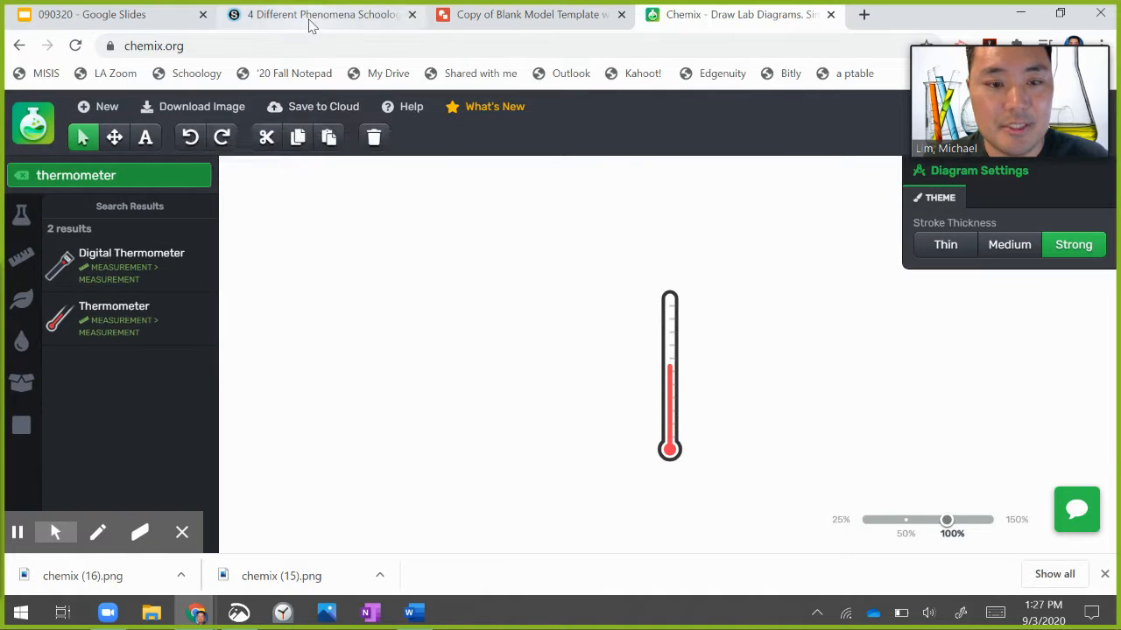
left_click(311, 16)
scroll(450, 300, "up", 10)
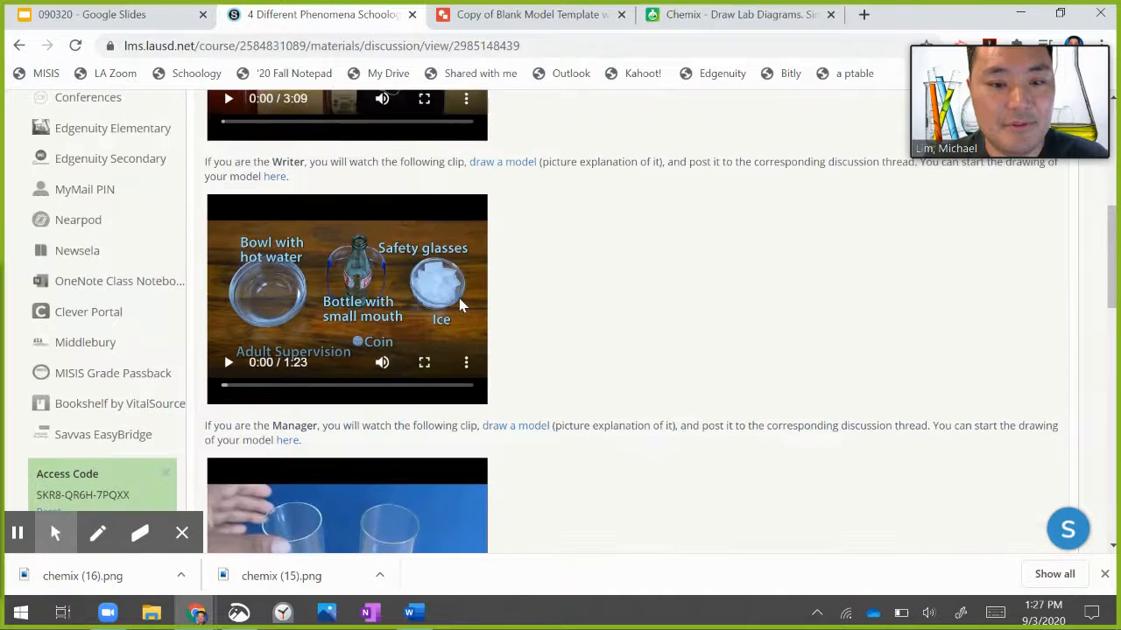
scroll(458, 302, "up", 1)
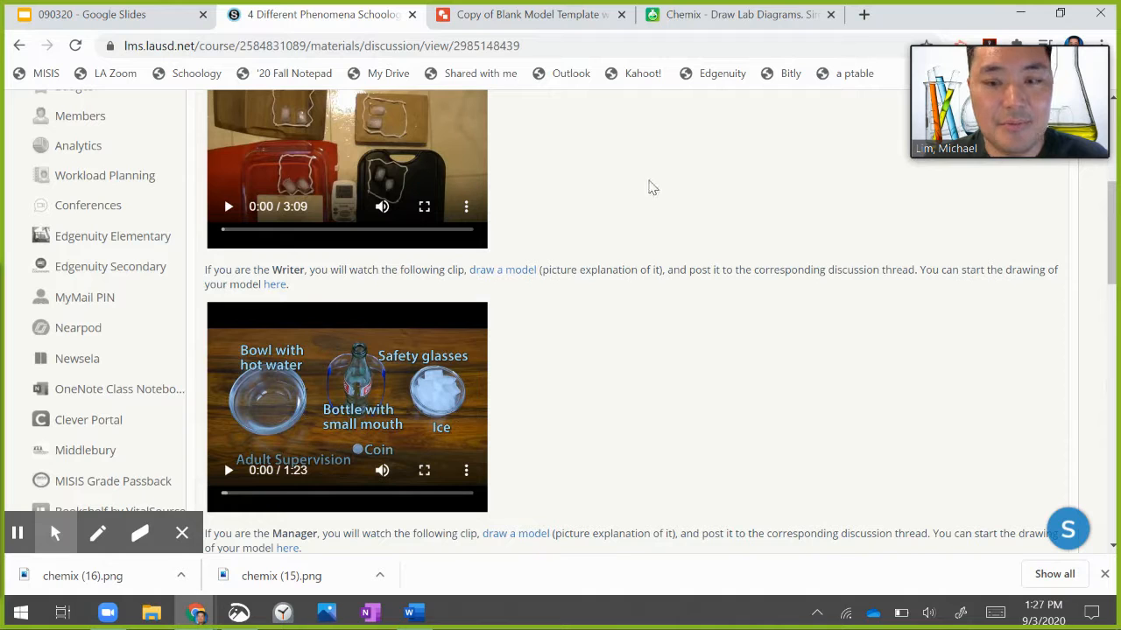
- Switch back to Chemix, search the library for bottle, and replace the thermometer on the canvas with the Pipette Bottle
left_click(709, 16)
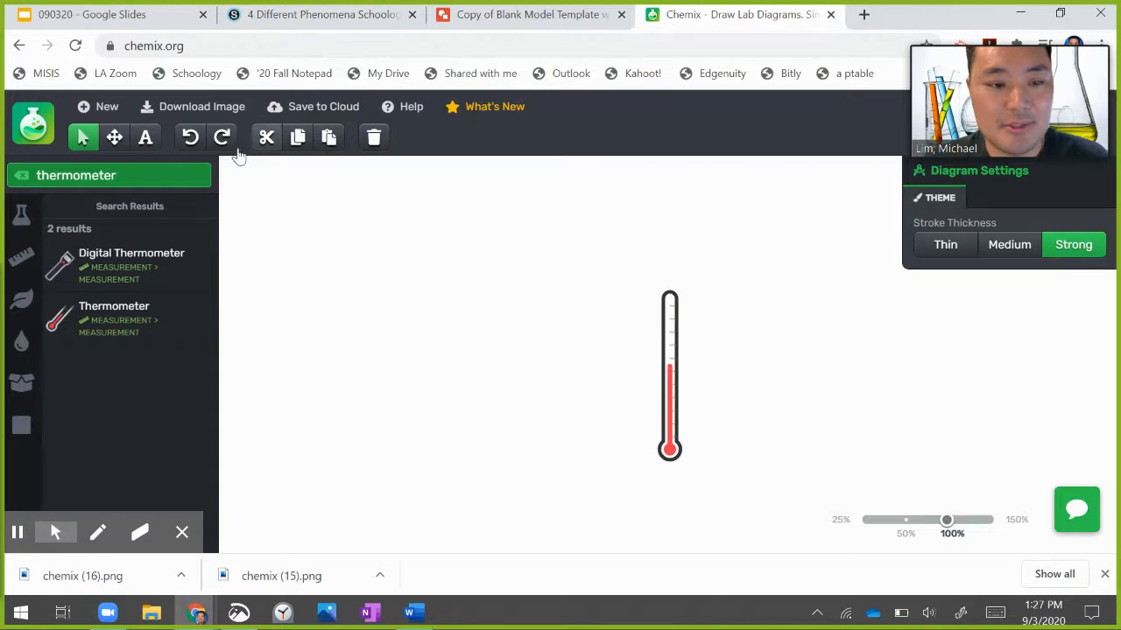
left_click(26, 178)
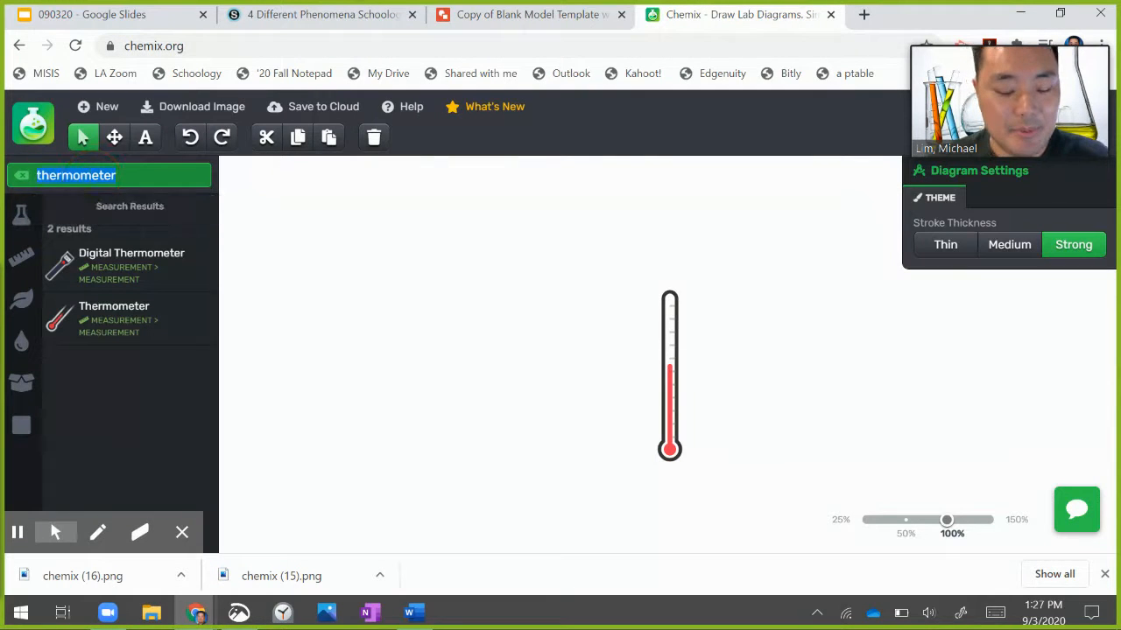
type("bottle")
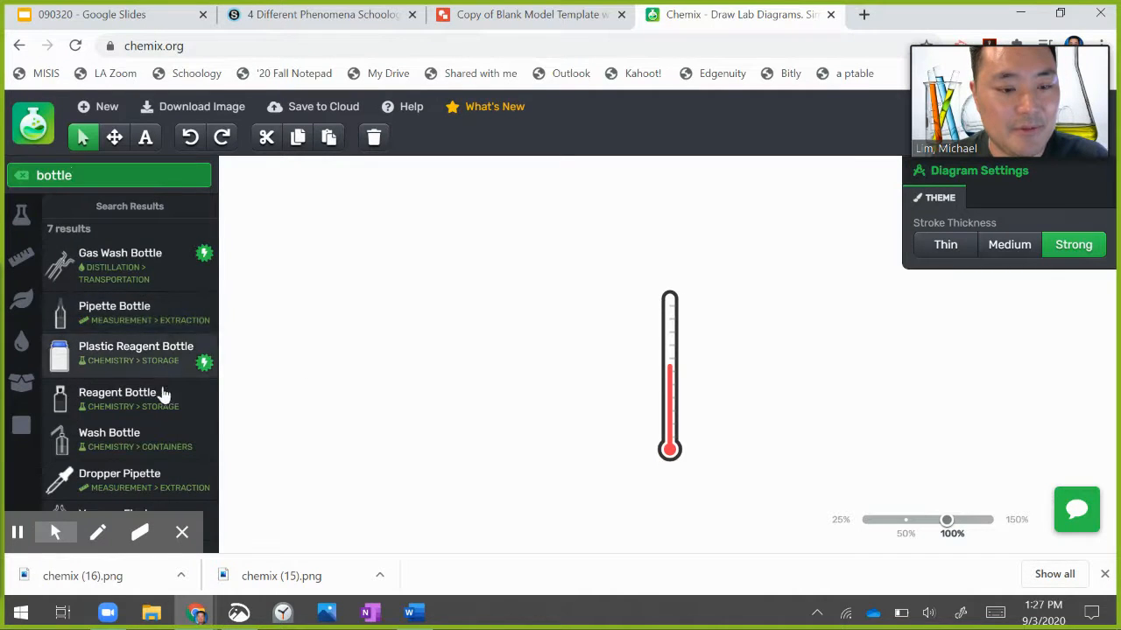
mouse_move(206, 261)
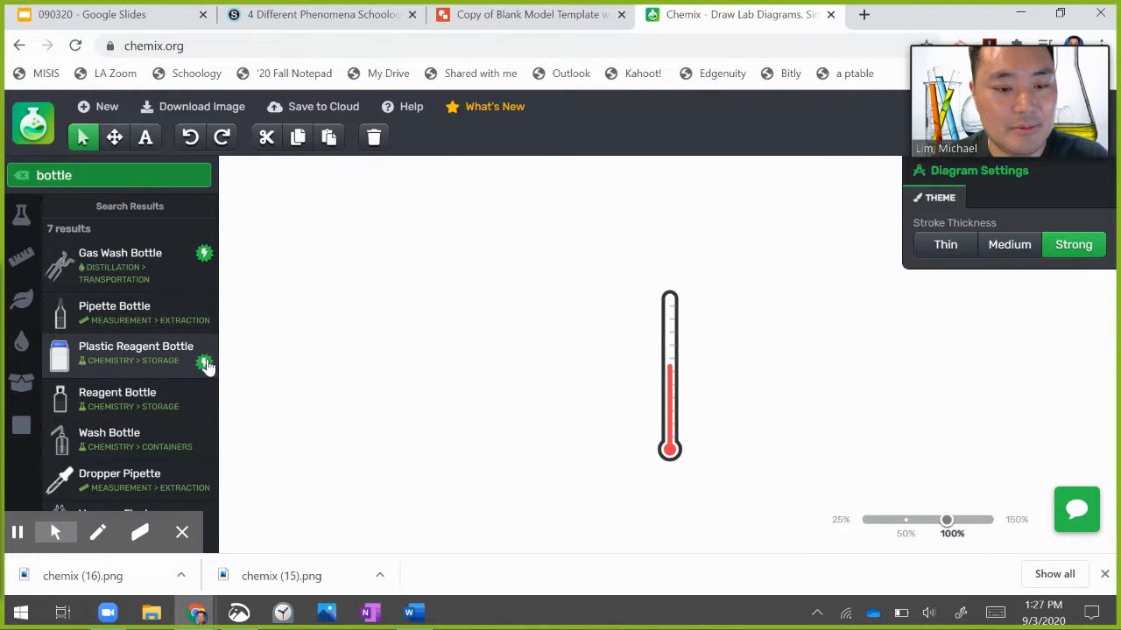
left_click(140, 311)
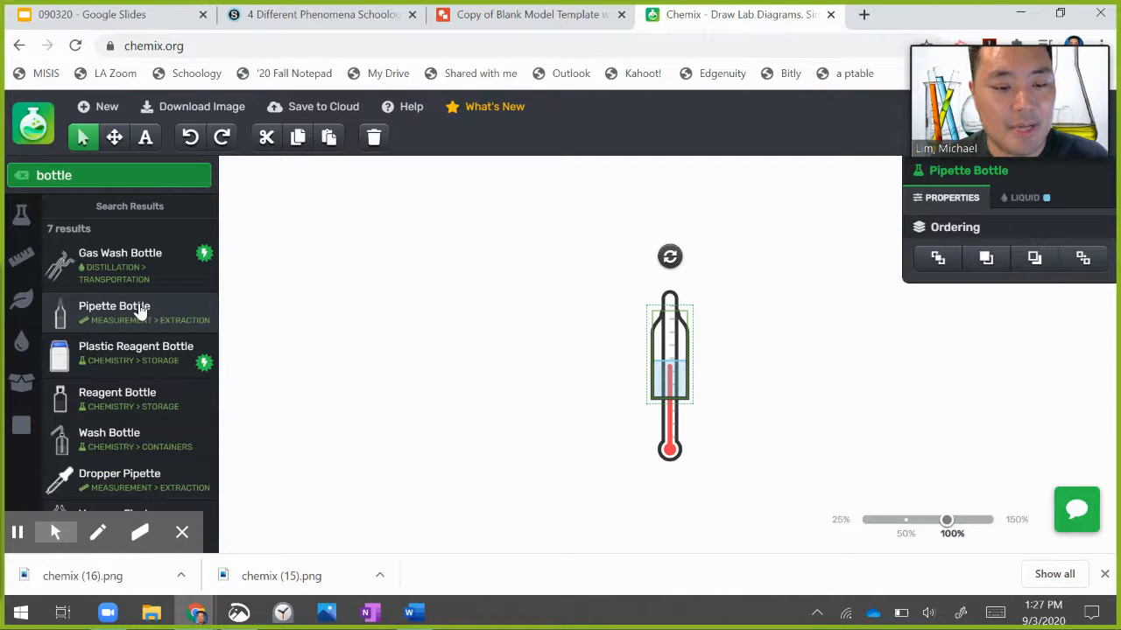
left_click(675, 448)
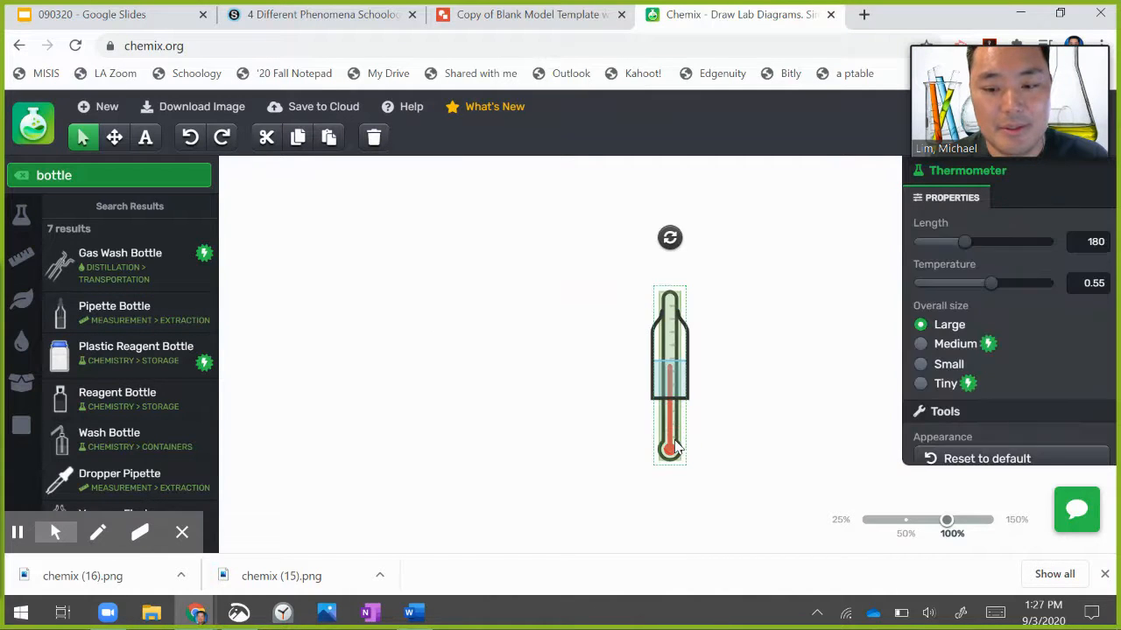
key("Delete")
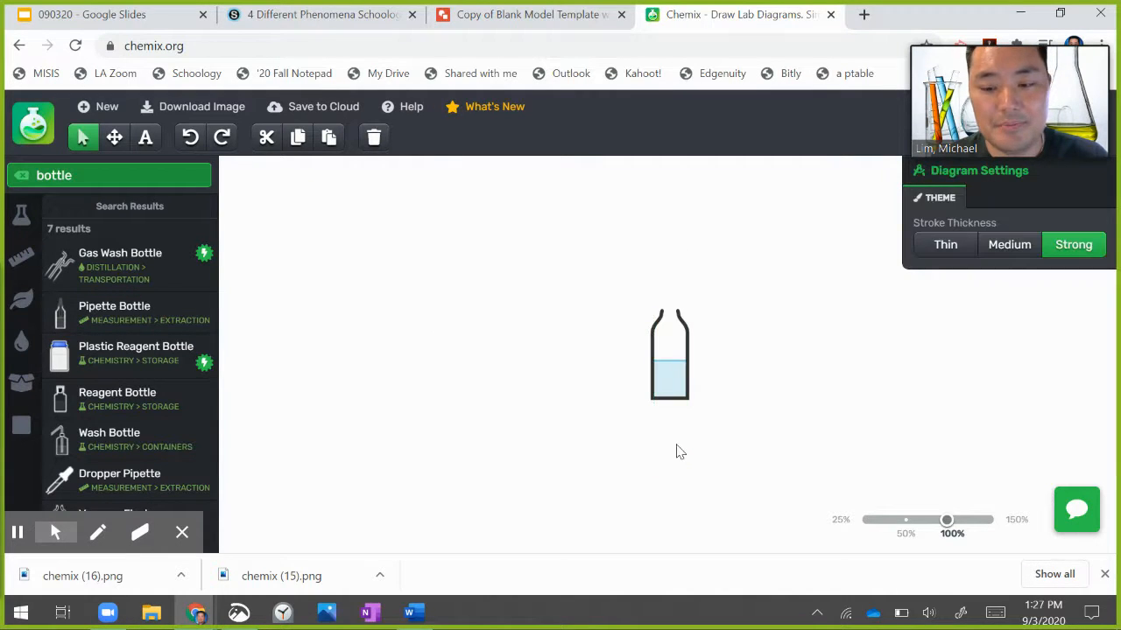
- Set the pipette bottle's liquid amount to 0% and download the diagram as a PNG image
left_click(677, 399)
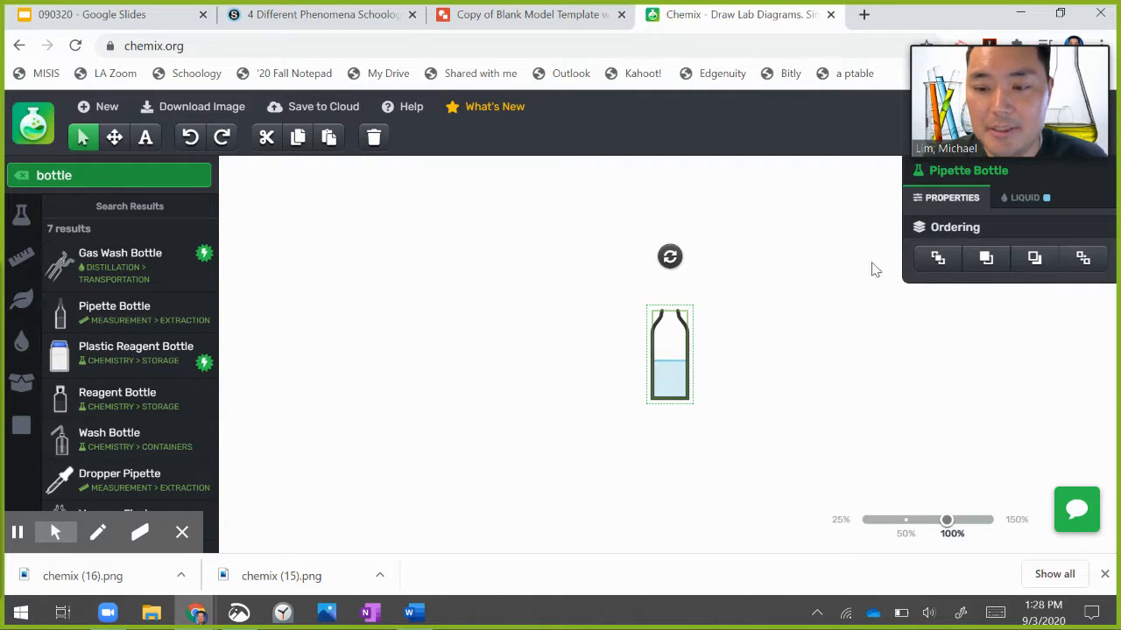
left_click(1022, 199)
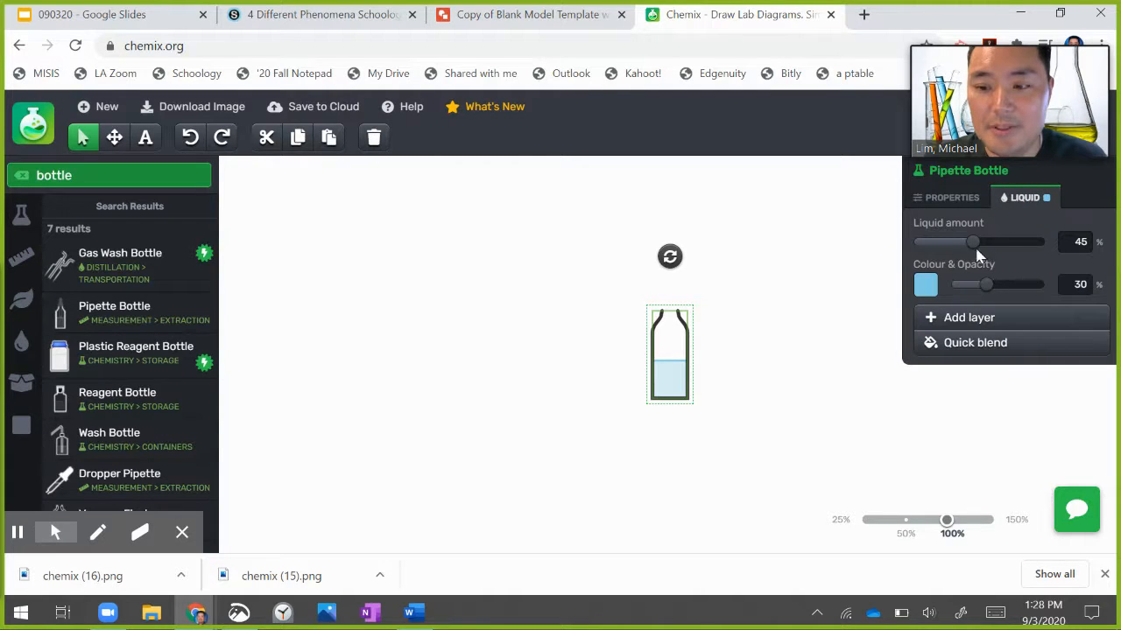
left_click_drag(977, 247, 838, 251)
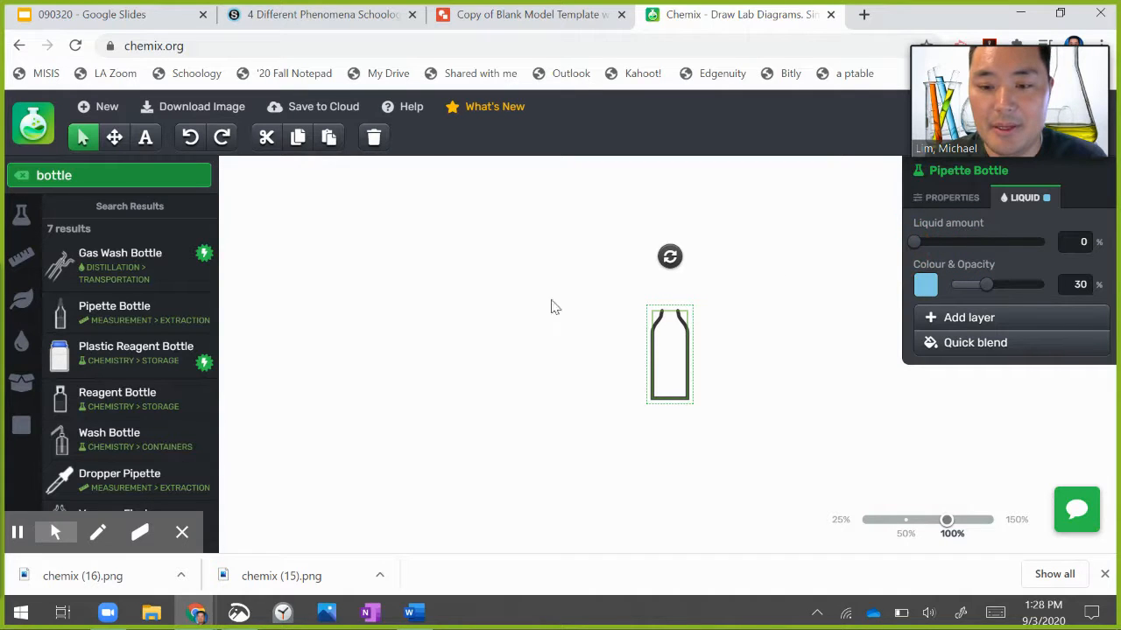
left_click(161, 114)
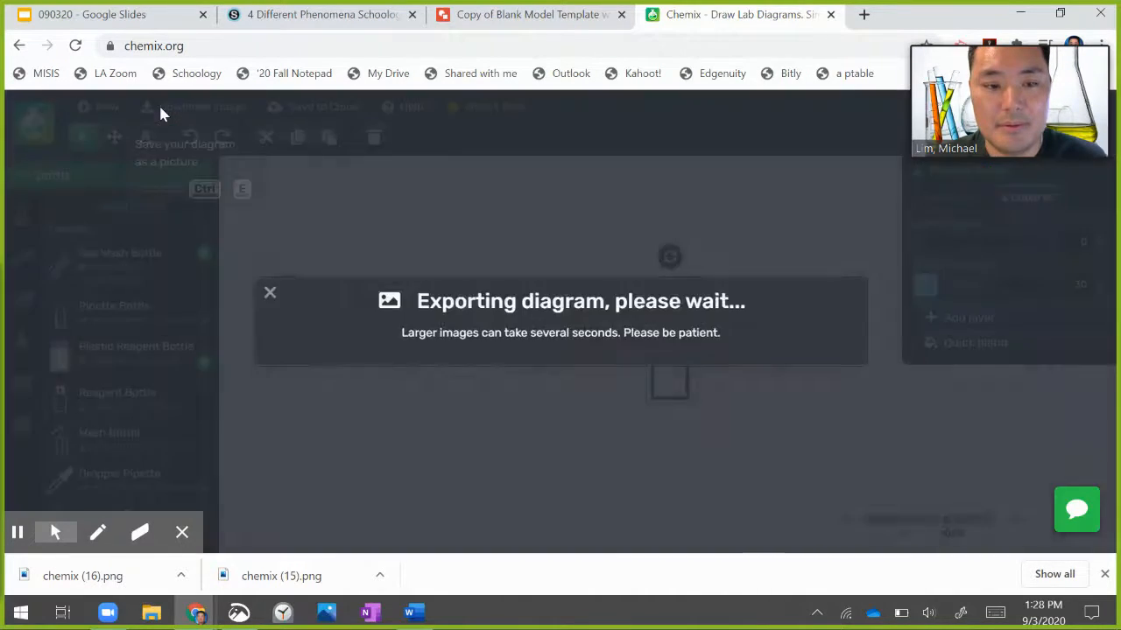
left_click(550, 536)
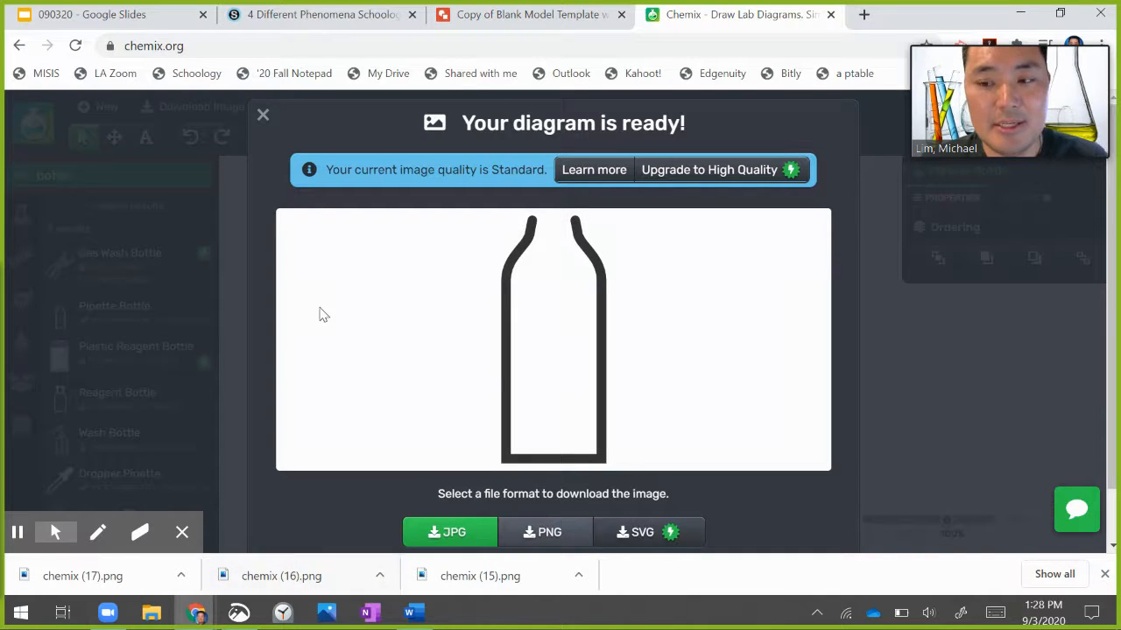
- Switch to the Google Drawings model and insert the image chemix (17) from the computer's Downloads folder
left_click(501, 19)
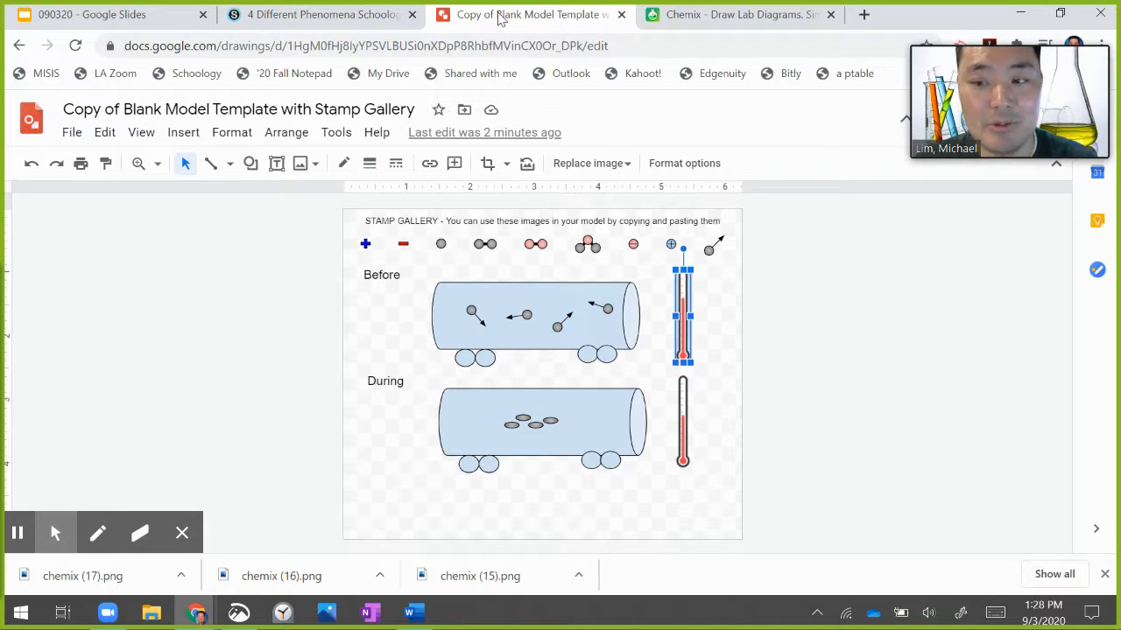
left_click(189, 140)
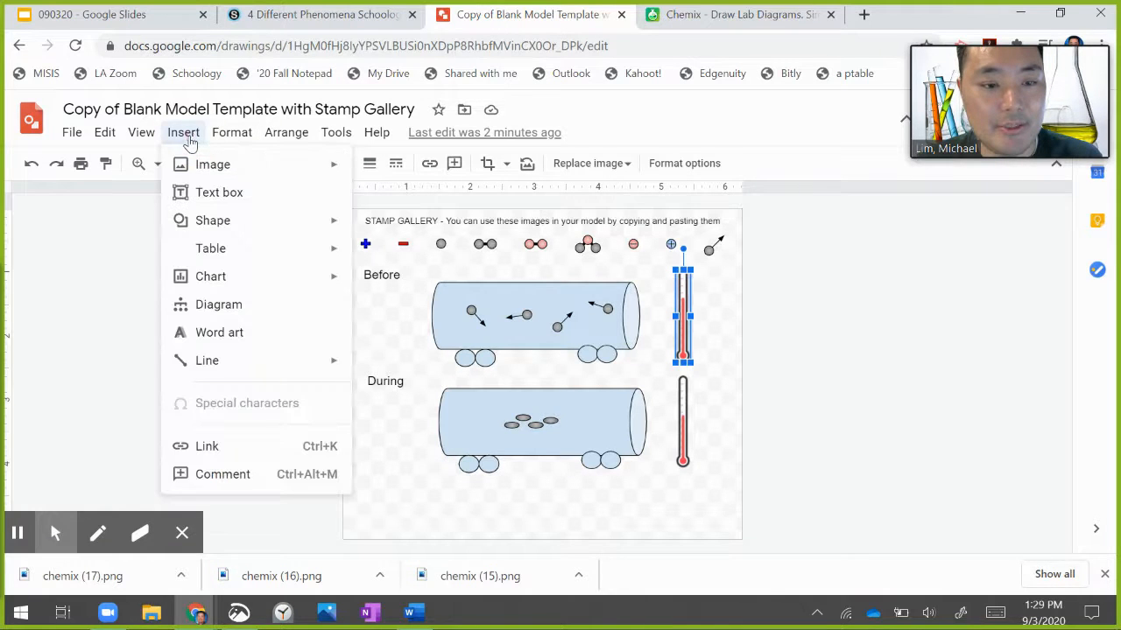
mouse_move(199, 170)
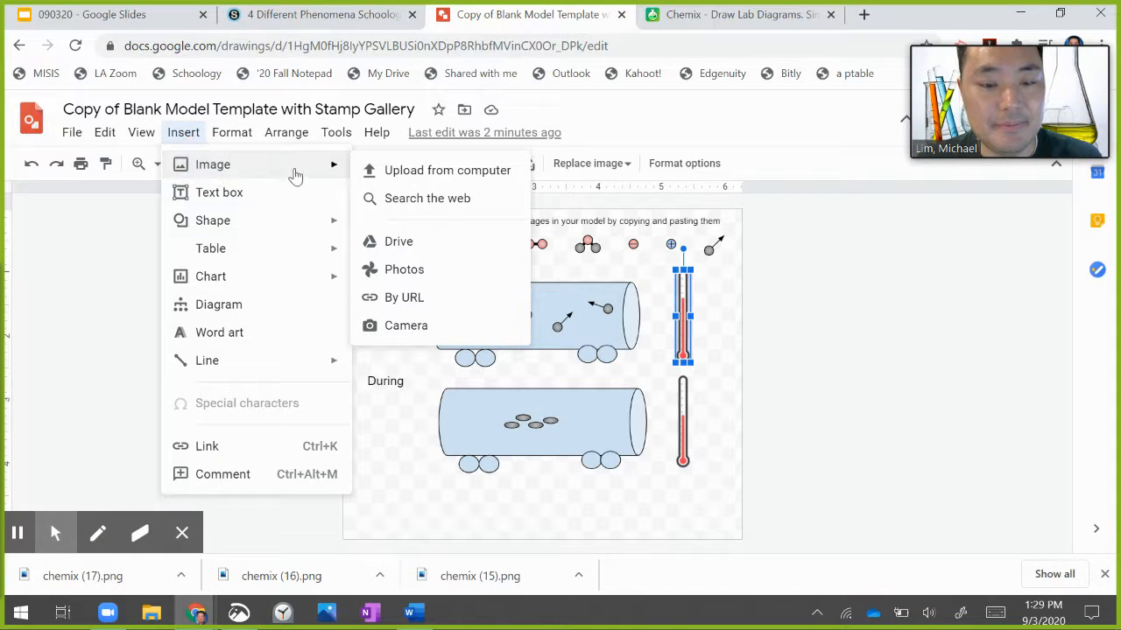
left_click(391, 170)
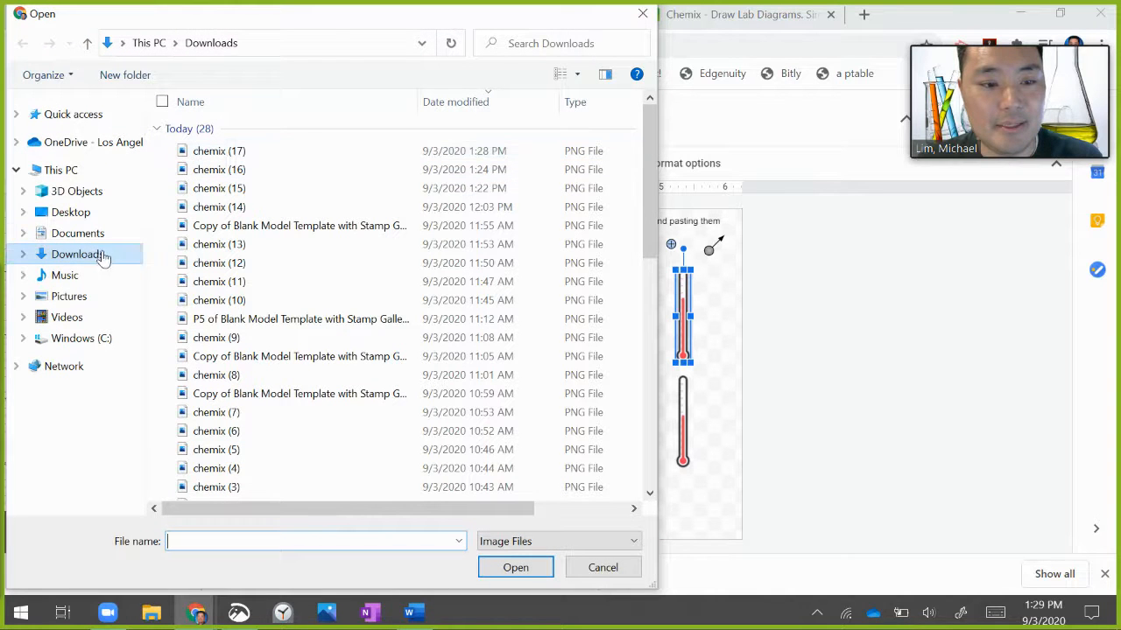
left_click(223, 151)
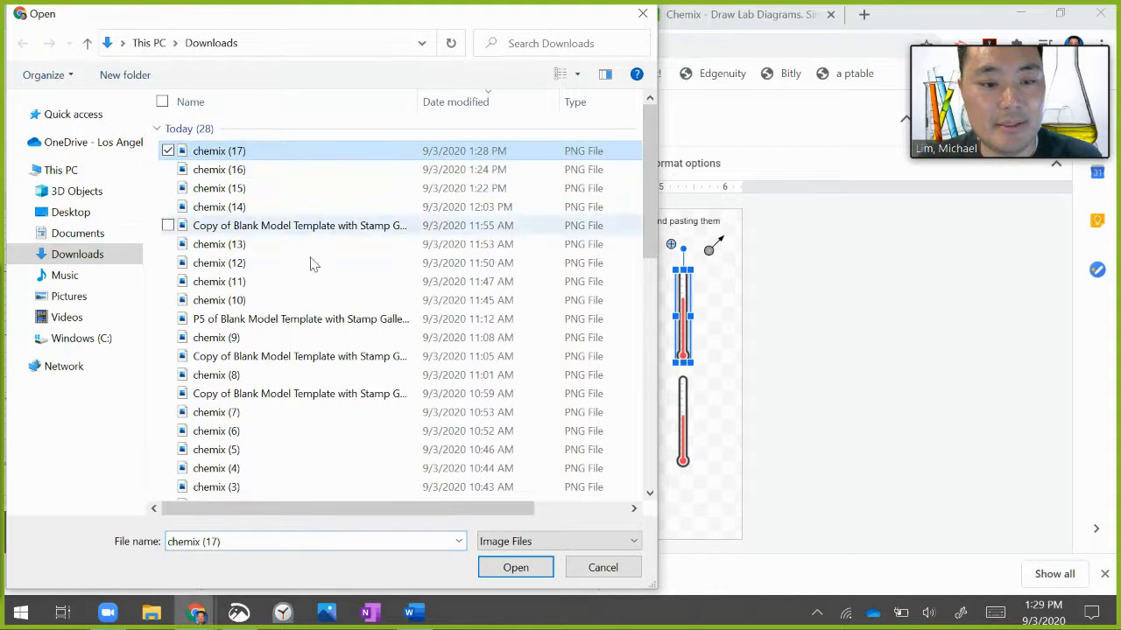
left_click(515, 567)
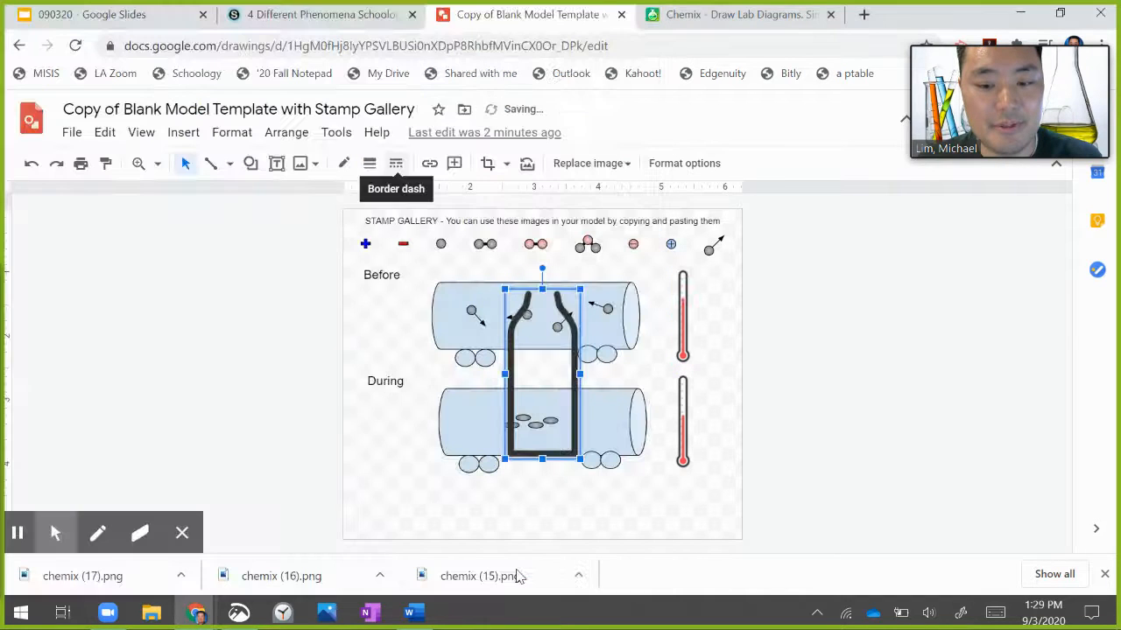
- Move the bottle image to the lower left of the canvas and enlarge it proportionally
left_click_drag(537, 369, 431, 426)
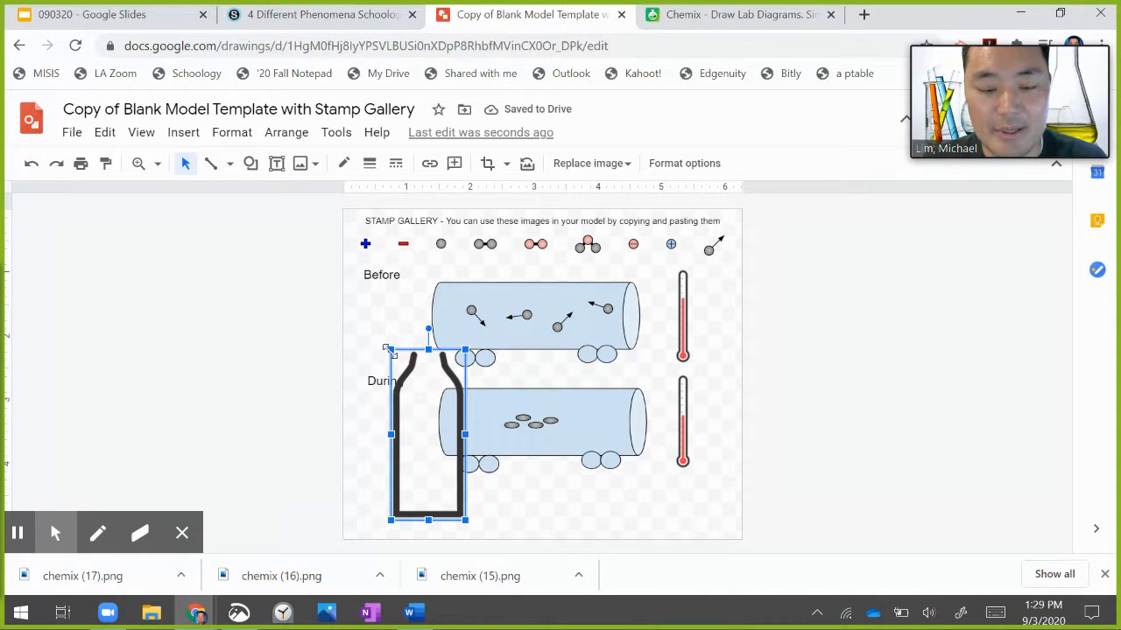
left_click_drag(390, 348, 368, 320)
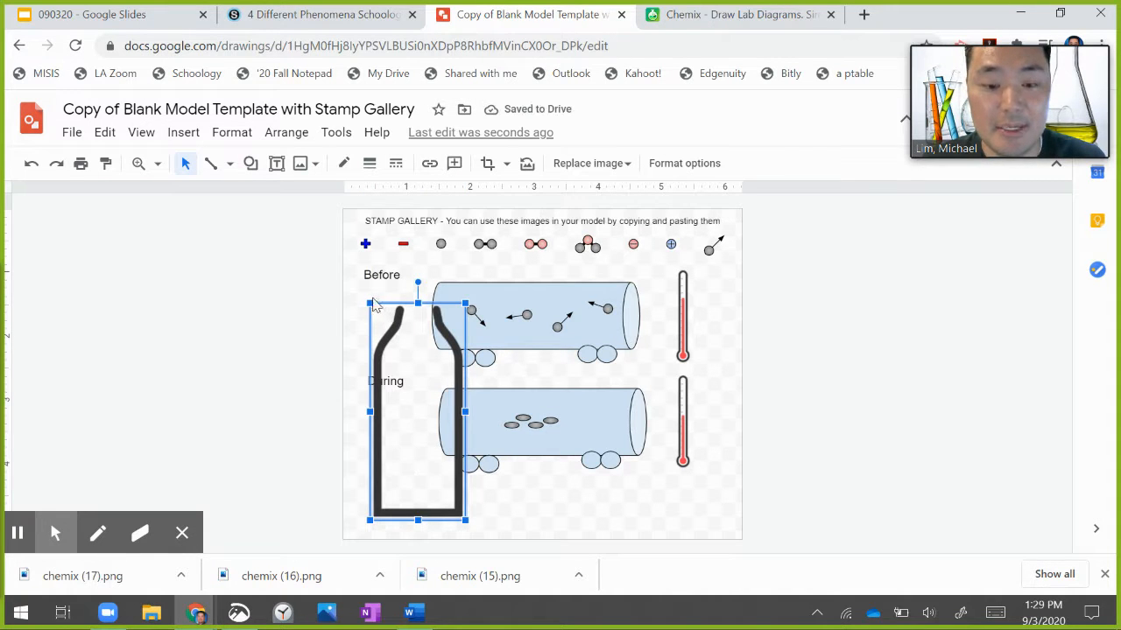
- Shrink the bottle image proportionally and place it below the During label beside the lower tanker
left_click_drag(368, 300, 436, 454)
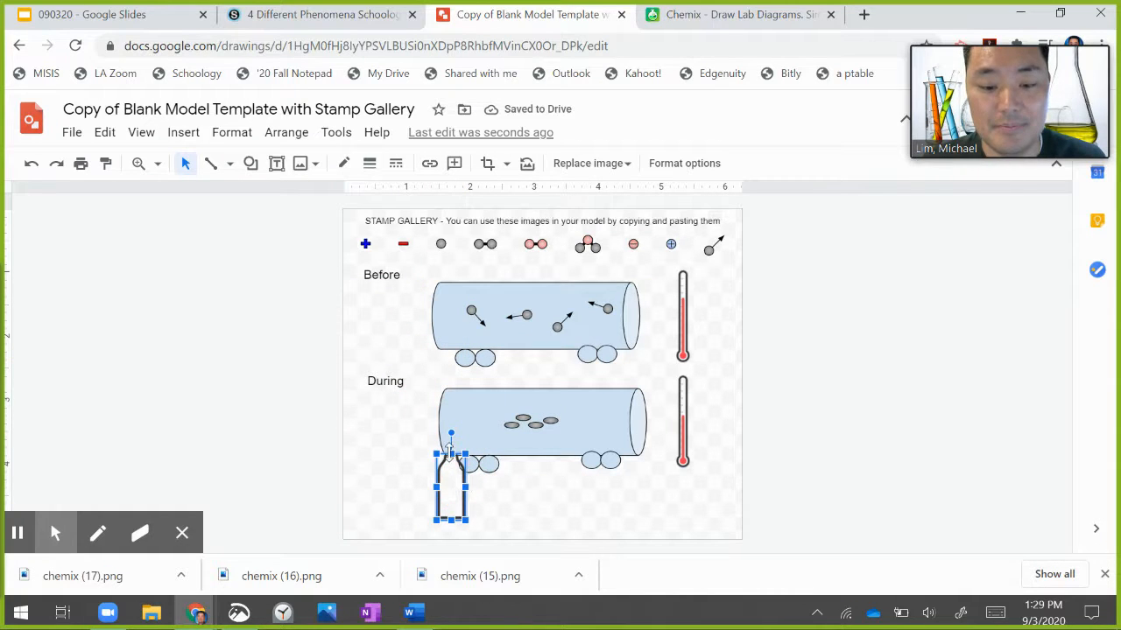
left_click_drag(442, 462, 380, 439)
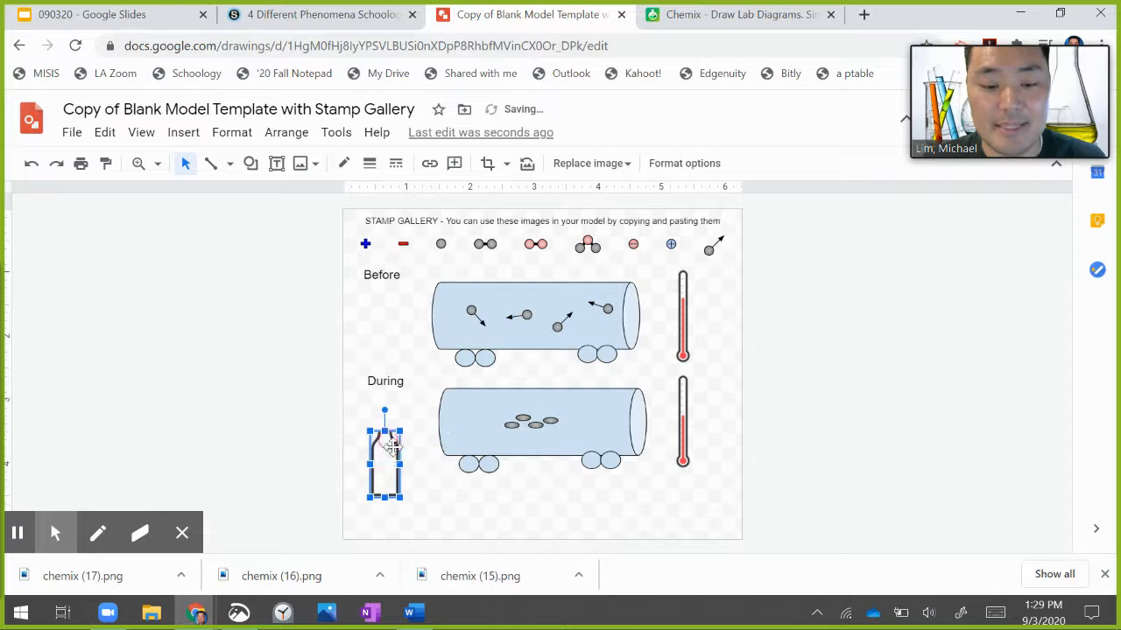
left_click(428, 497)
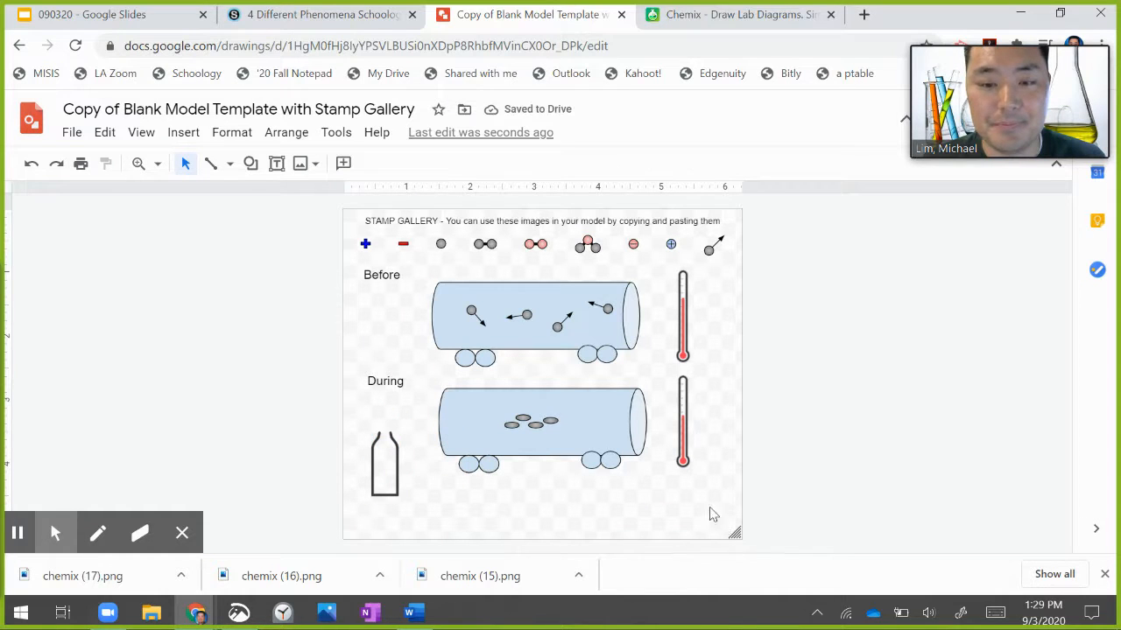
- Switch to Chemix, search the library for cup, and replace the pipette bottle on the canvas with the Calorimetry Cup
left_click(774, 18)
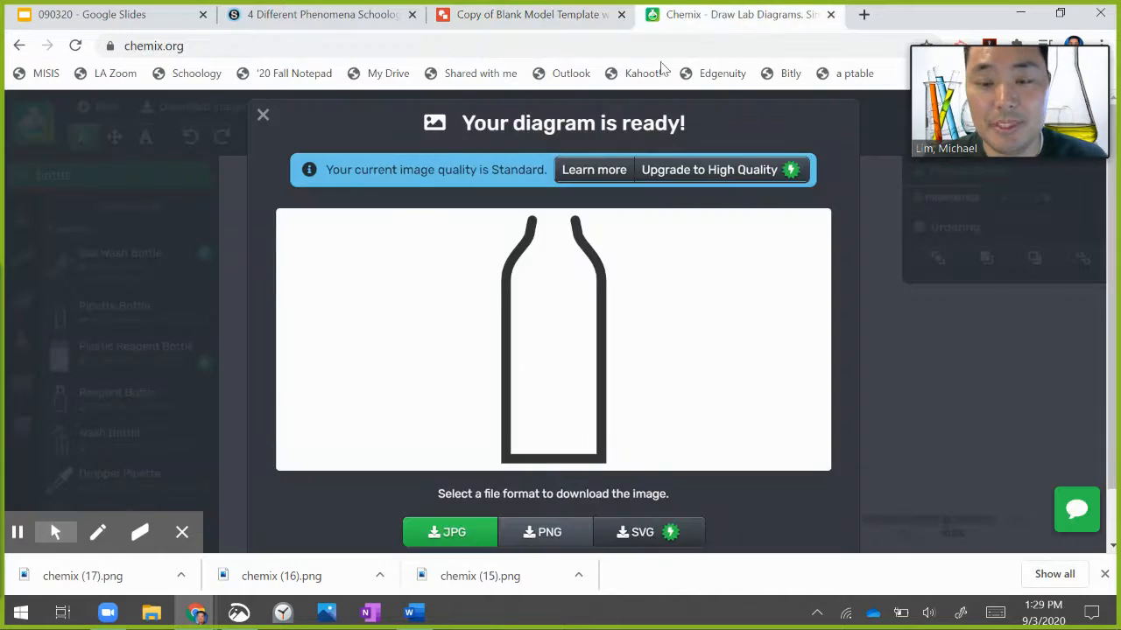
left_click(265, 115)
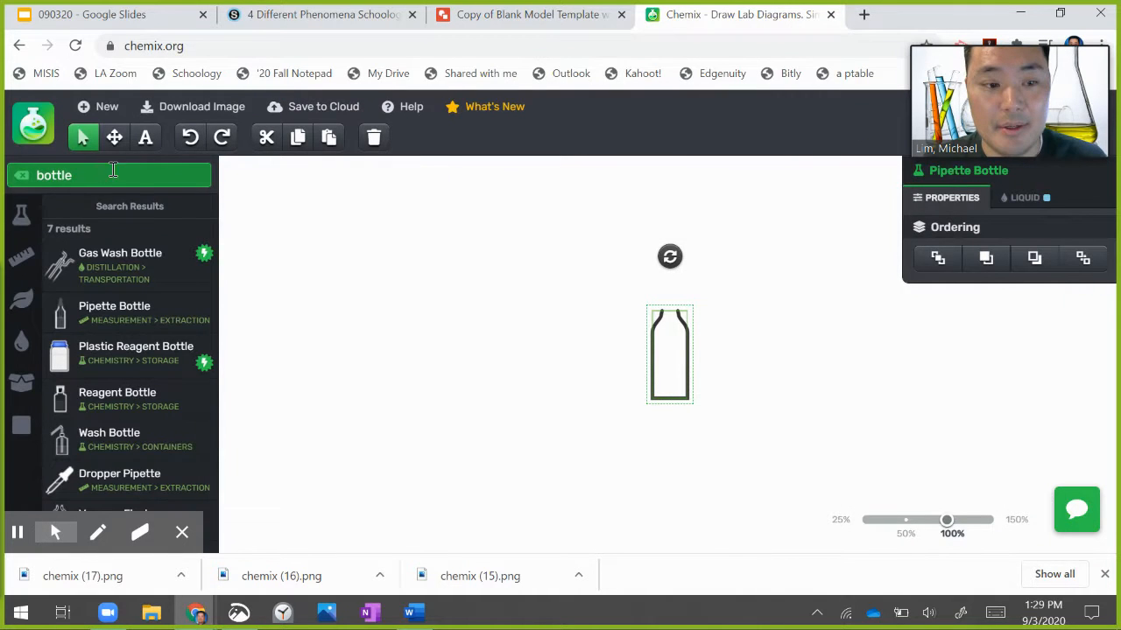
left_click_drag(82, 176, 7, 185)
type("cup")
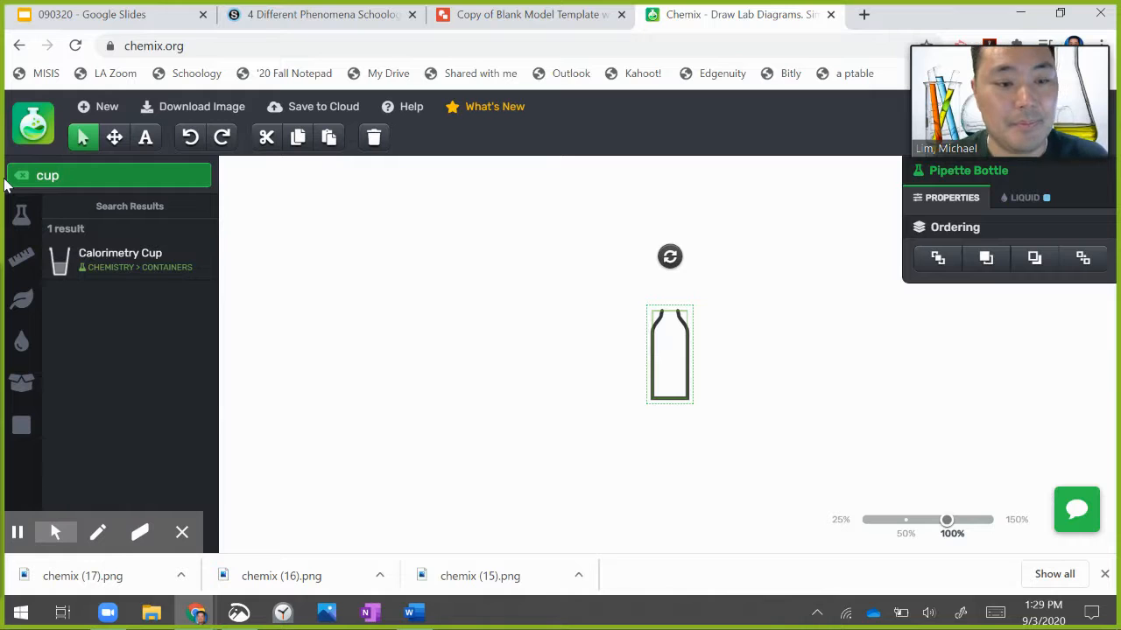
left_click(99, 259)
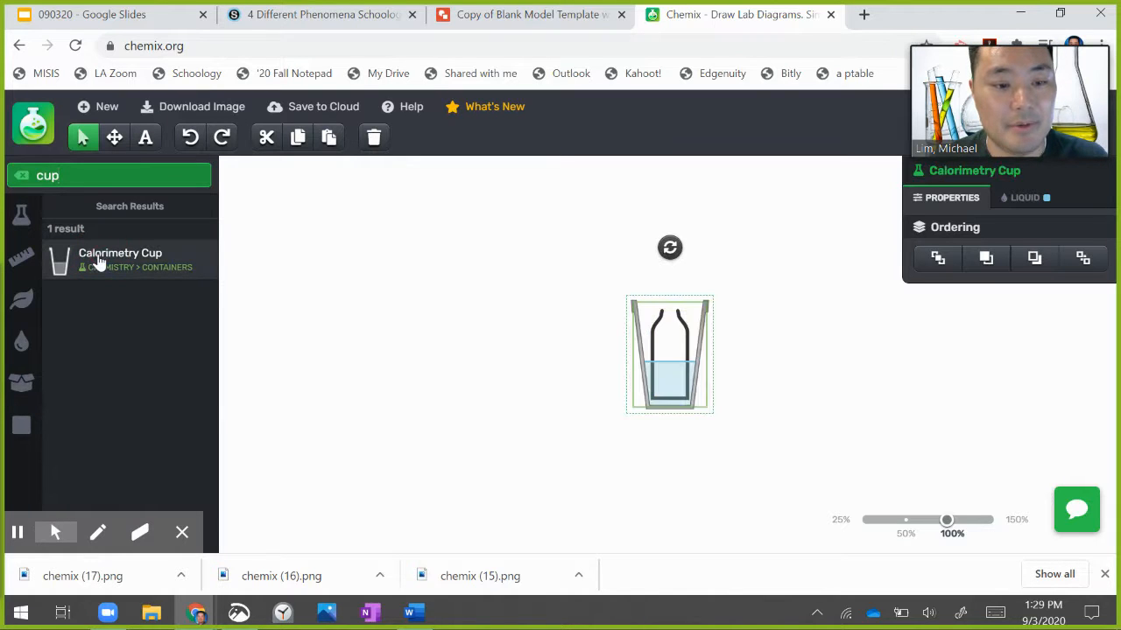
left_click_drag(645, 388, 552, 410)
left_click(661, 382)
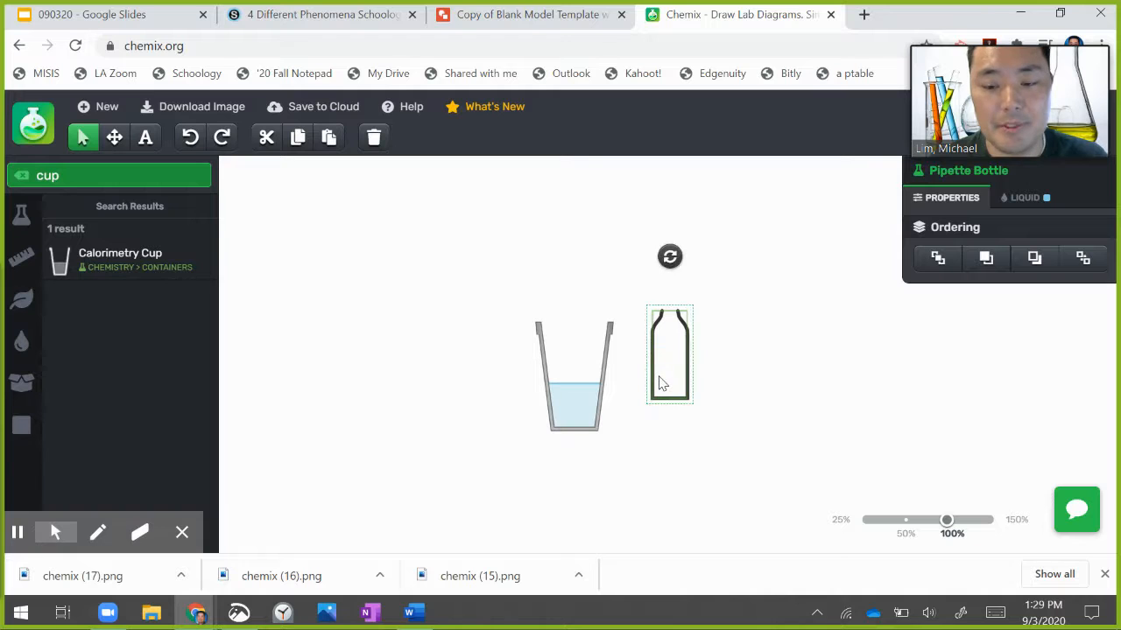
key("Delete")
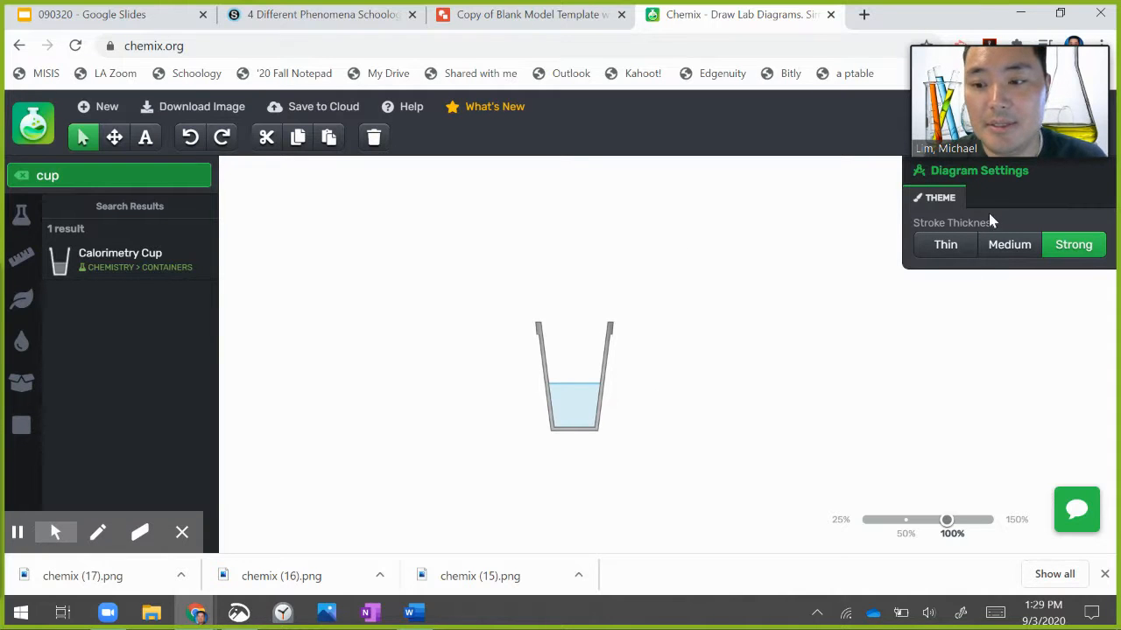
- Set the calorimetry cup's liquid amount to 100% and download the diagram as a PNG image
left_click(562, 362)
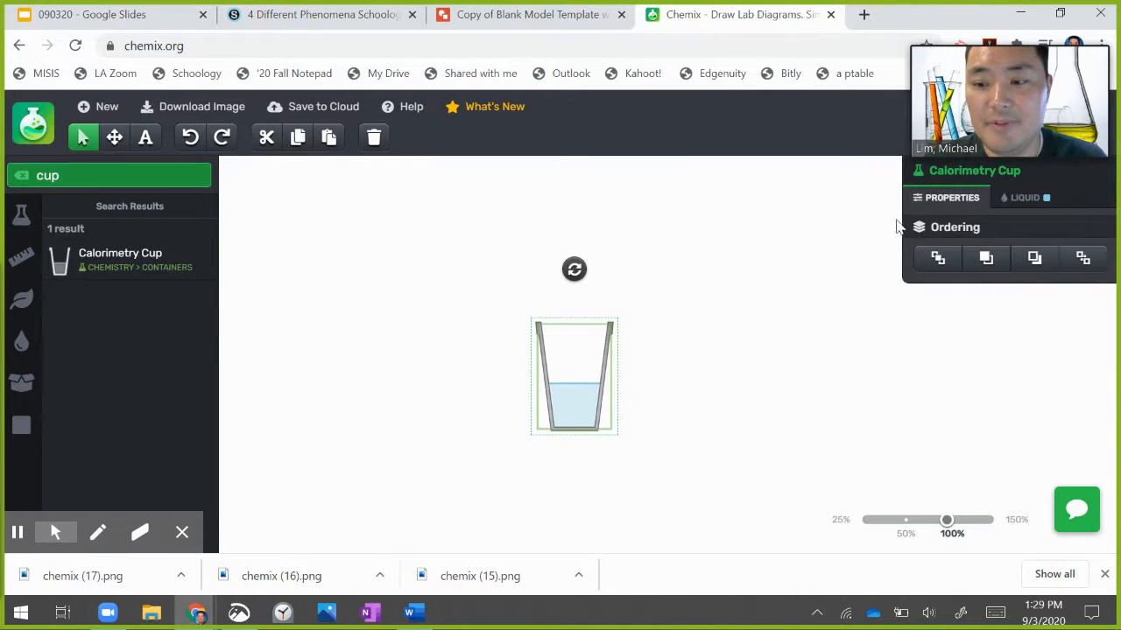
left_click(1023, 199)
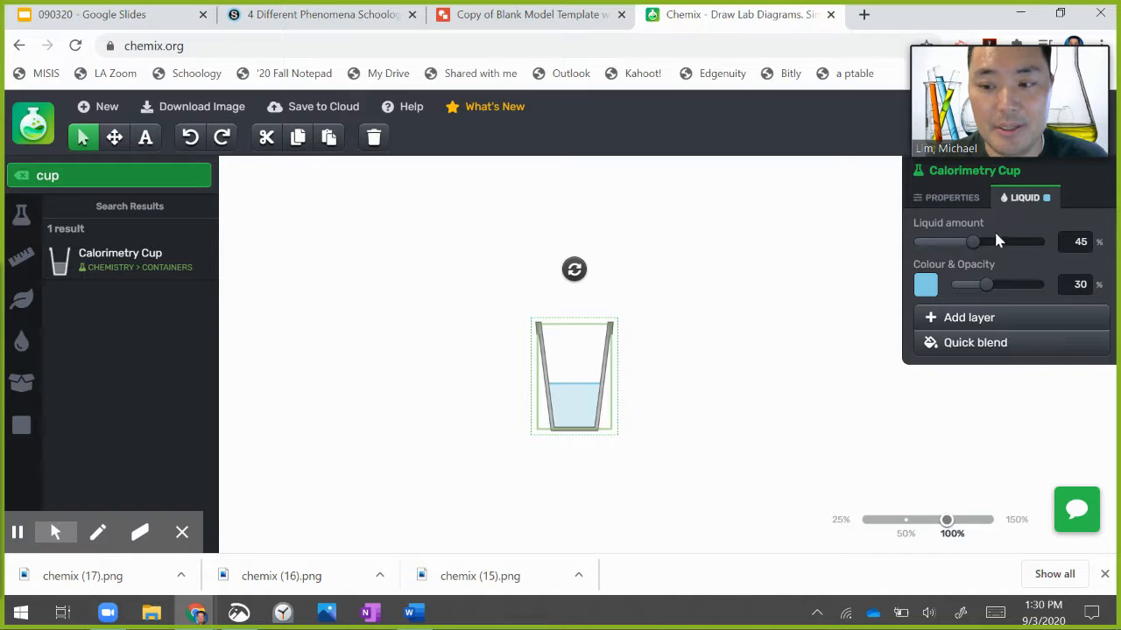
left_click_drag(978, 244, 1053, 244)
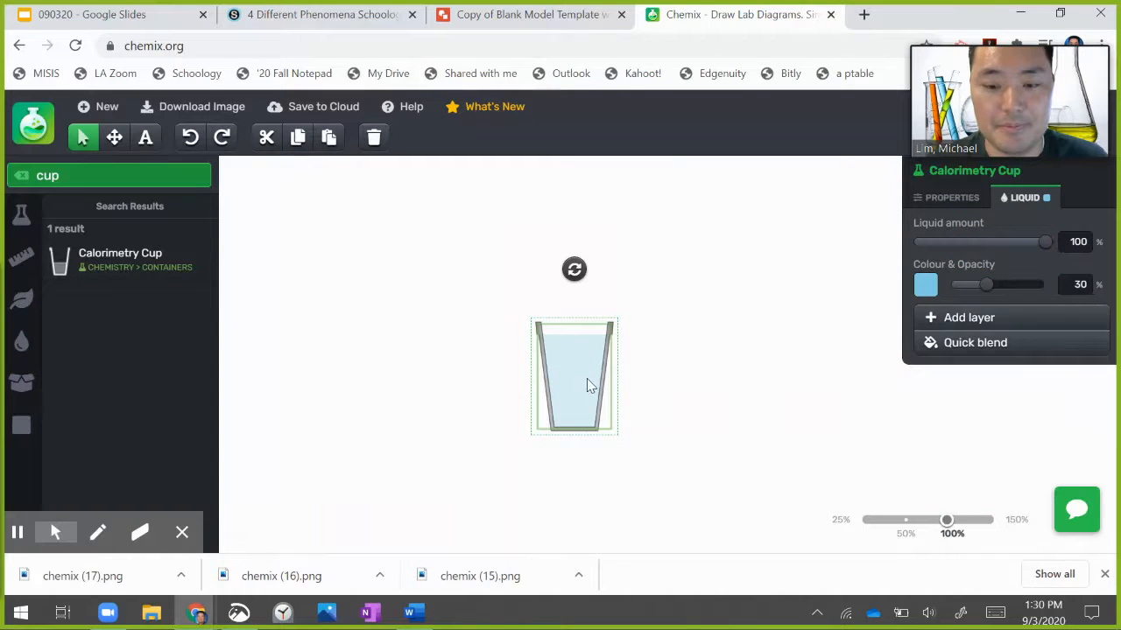
left_click(225, 108)
left_click(543, 532)
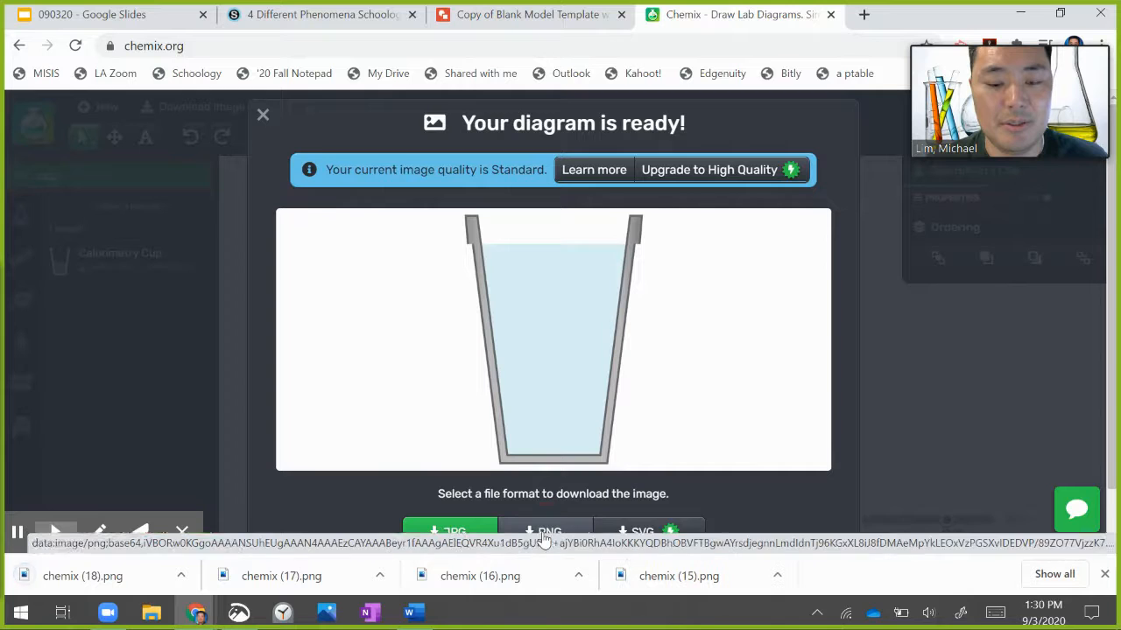
- Switch to the Google Drawings model and insert the image chemix (18) from the computer's Downloads folder
left_click(511, 27)
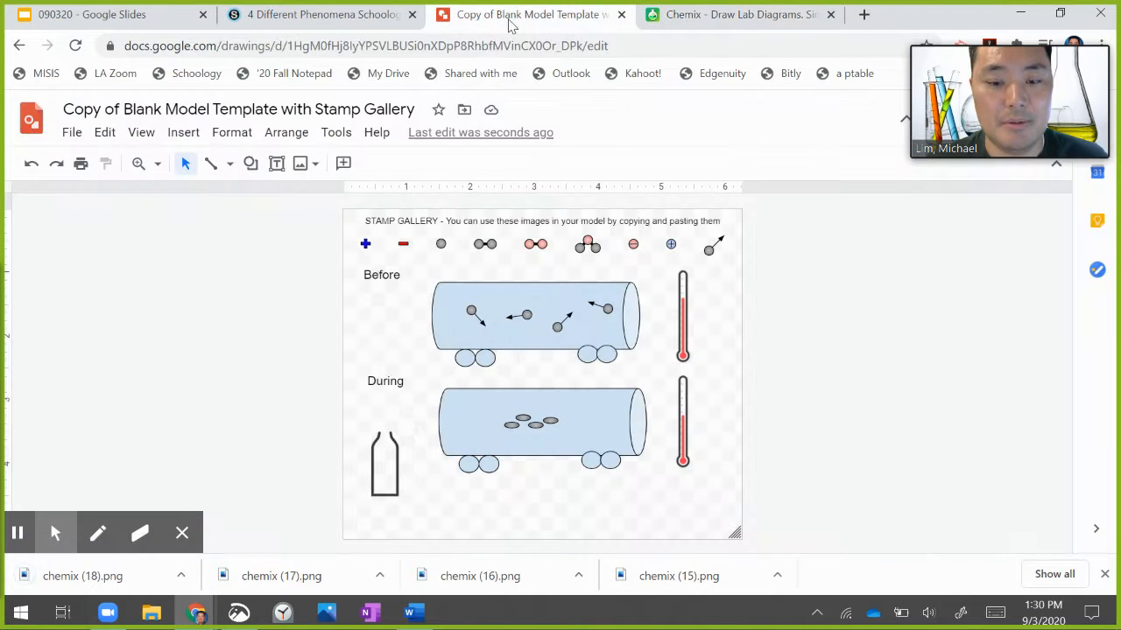
left_click(190, 138)
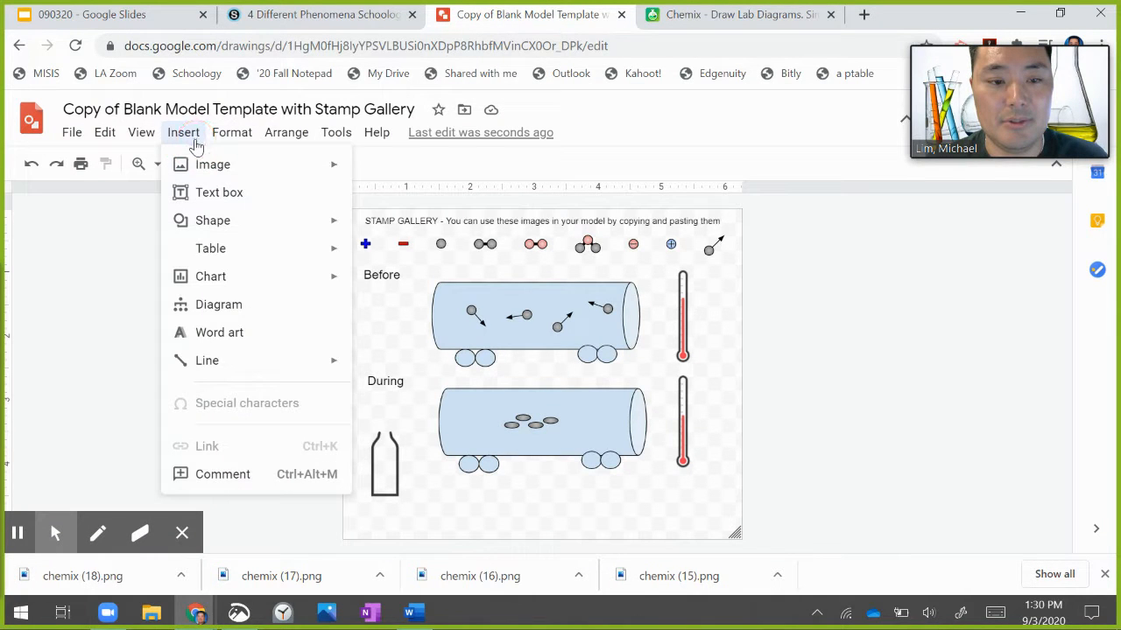
mouse_move(199, 169)
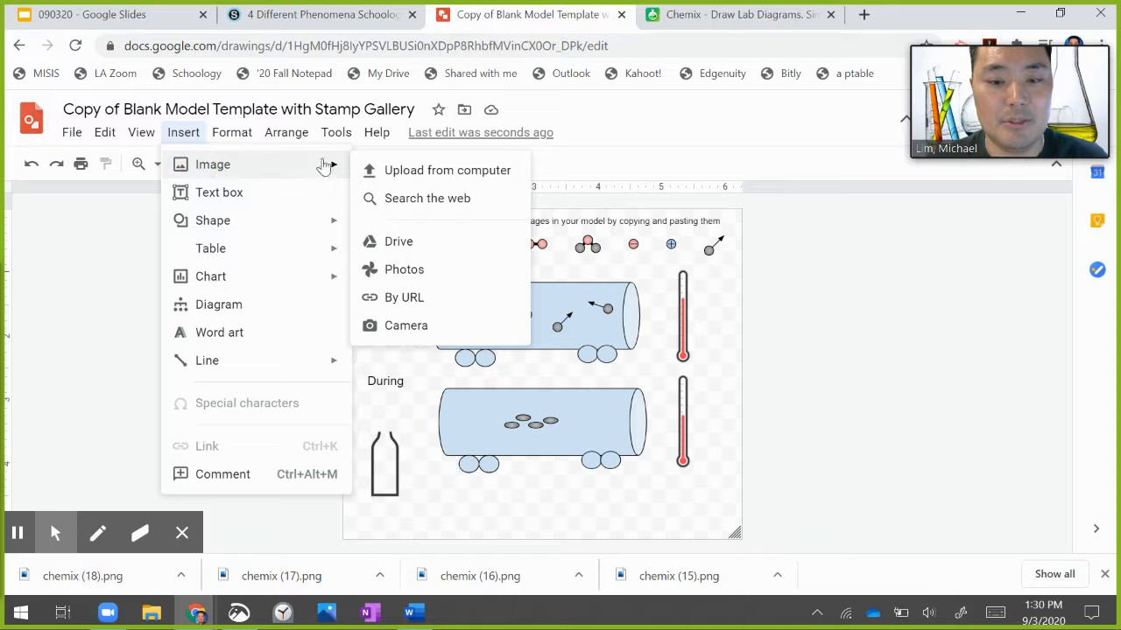
left_click(405, 172)
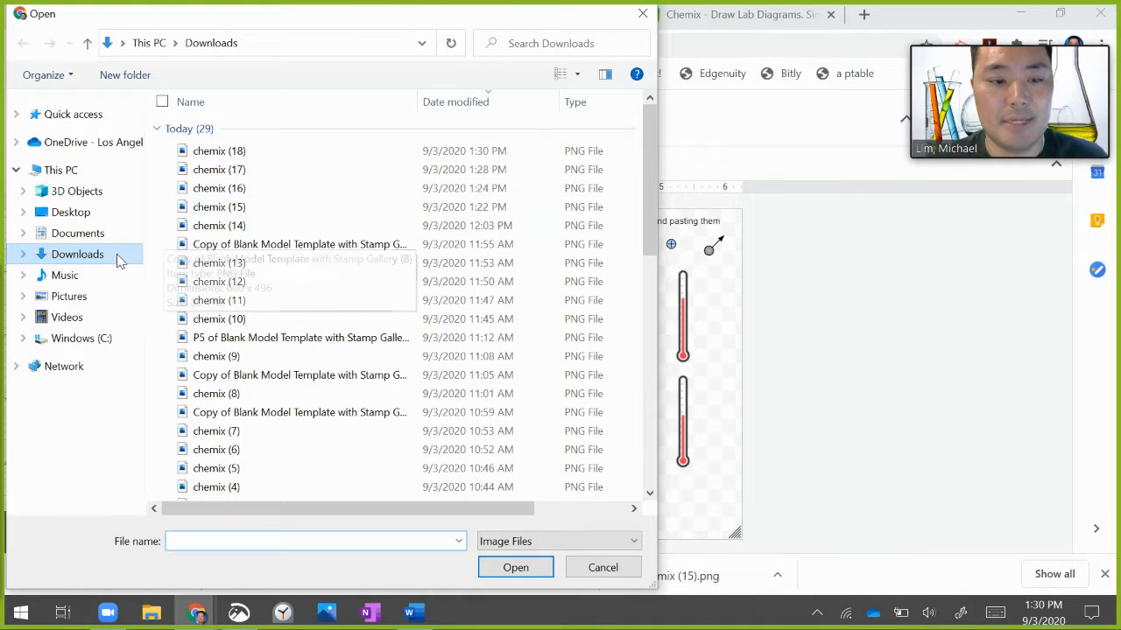
left_click(211, 152)
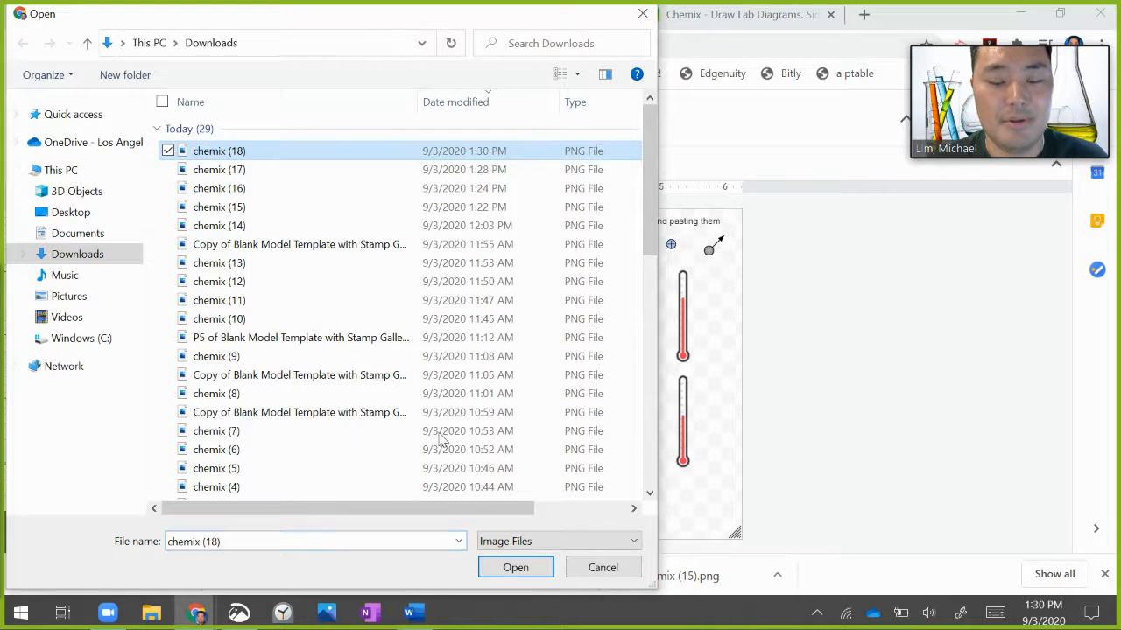
left_click(516, 567)
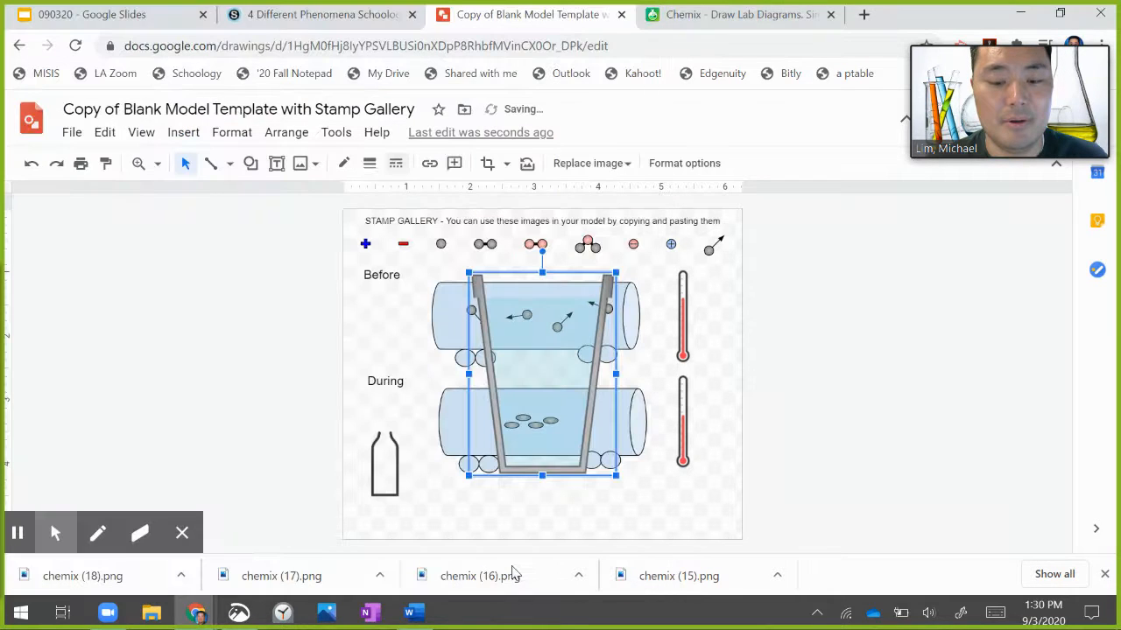
- Shrink the cup image proportionally and move it off the canvas, to the left of the drawing area
left_click_drag(470, 272, 578, 377)
mouse_move(593, 430)
left_mouse_down()
mouse_move(523, 500)
mouse_move(426, 494)
mouse_move(308, 409)
mouse_move(225, 329)
left_mouse_up()
left_click_drag(253, 373, 272, 394)
- Move the bottle image off the canvas to the left of the cup and enlarge it to about the cup's height
left_click(375, 470)
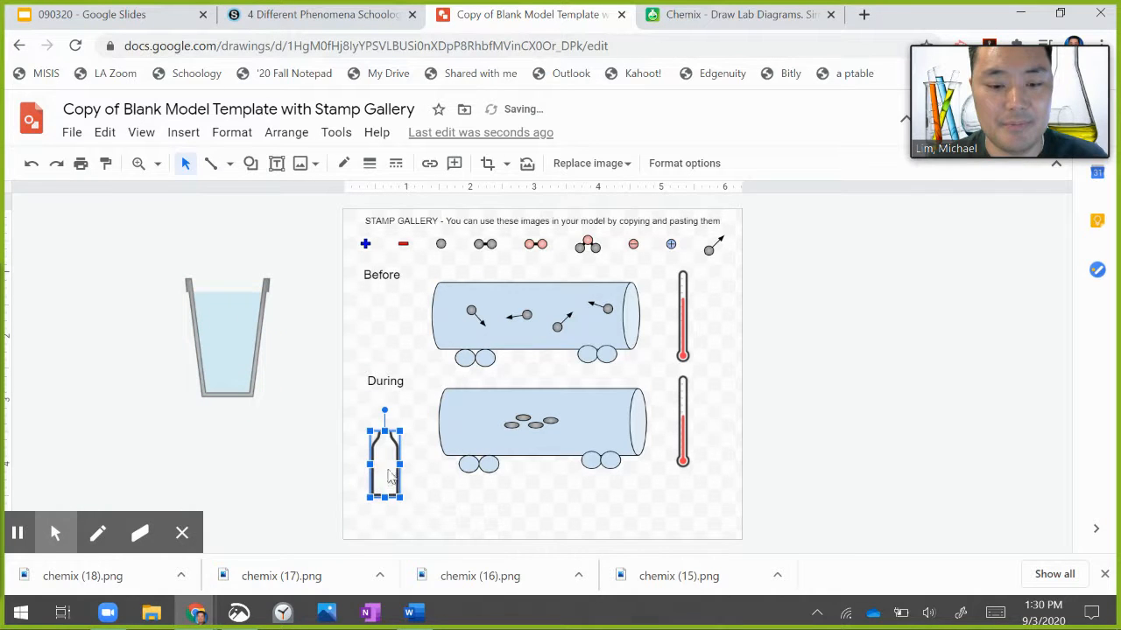
left_click_drag(380, 442, 114, 299)
mouse_move(136, 353)
left_mouse_down()
mouse_move(166, 390)
mouse_move(147, 356)
left_mouse_up()
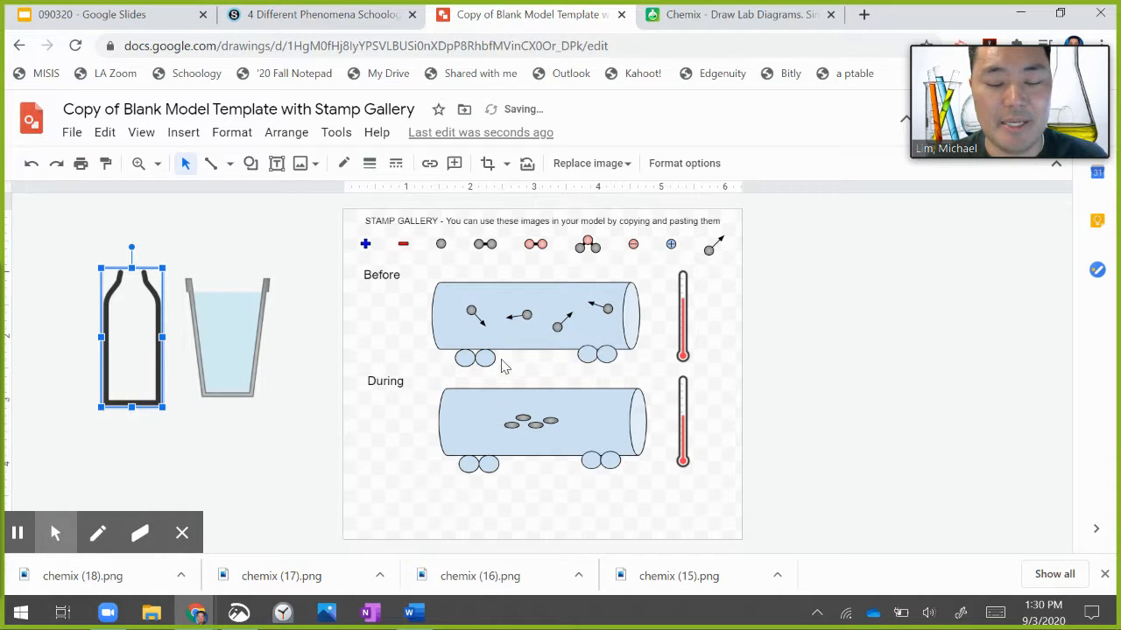
left_click(251, 164)
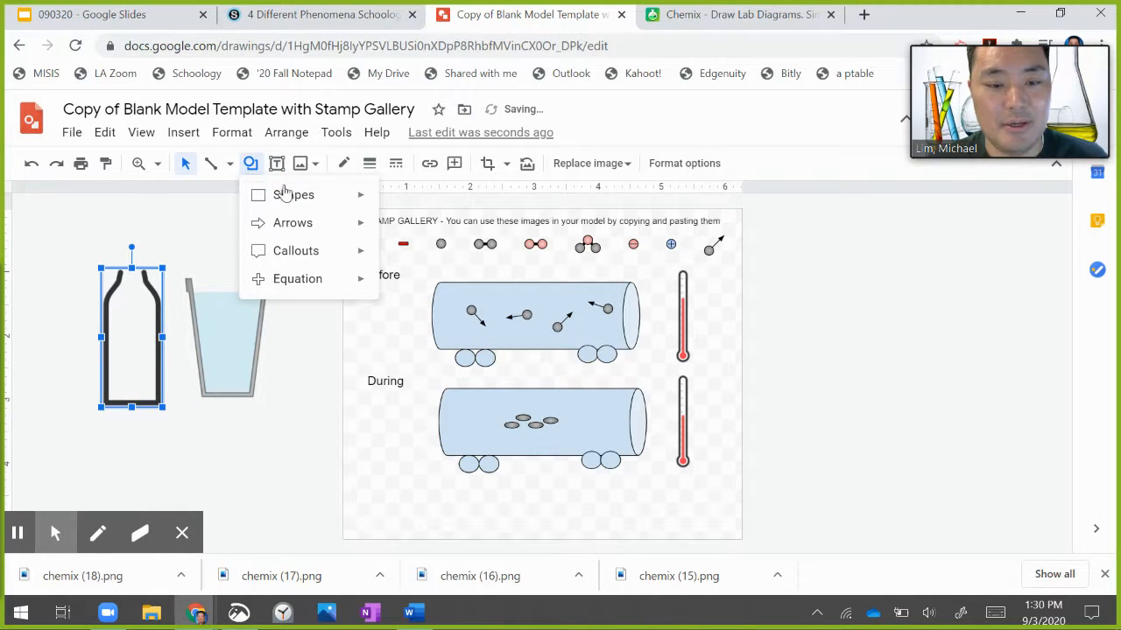
mouse_move(360, 203)
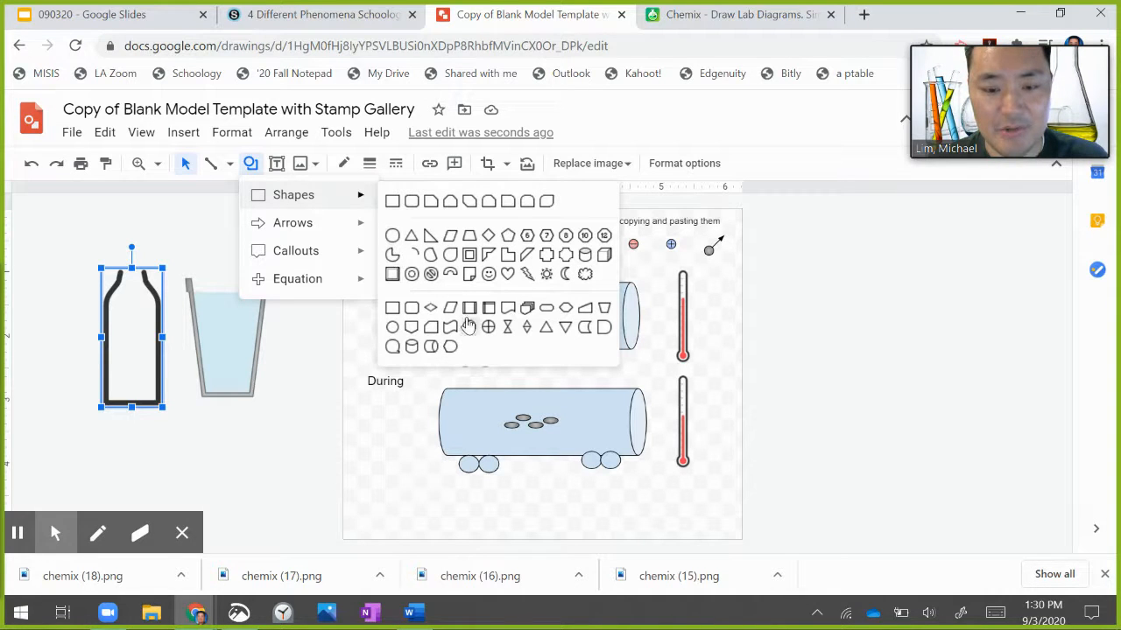
left_click(250, 163)
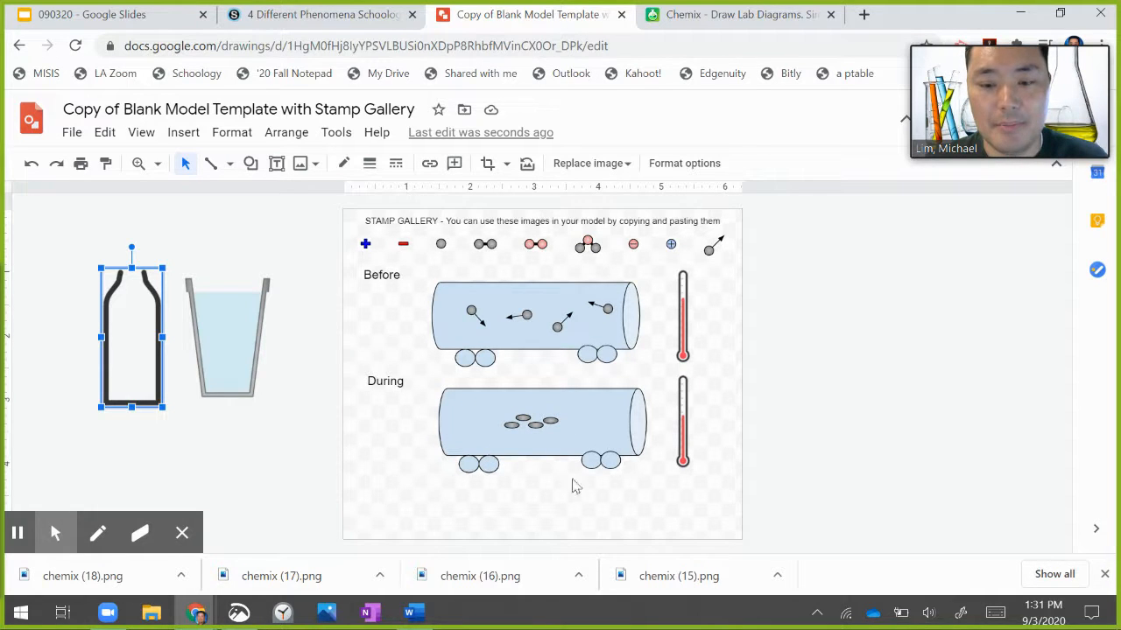
- Duplicate the During label, tanker and thermometer by copy and paste, and move the copy off the canvas to the right
left_click_drag(705, 479, 355, 371)
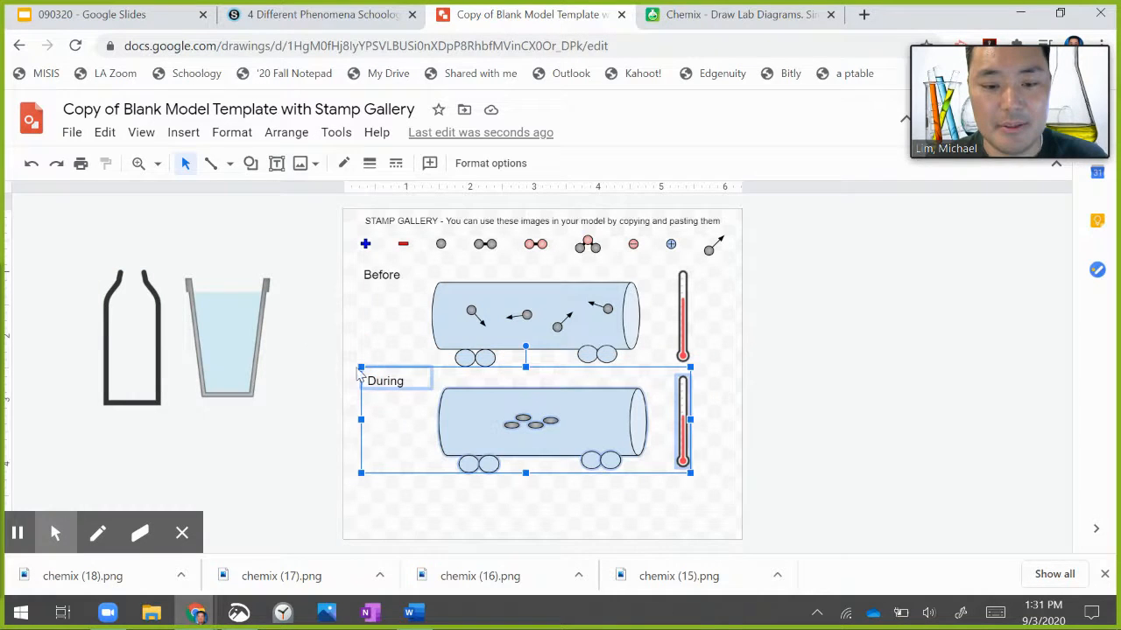
right_click(442, 405)
left_click(508, 191)
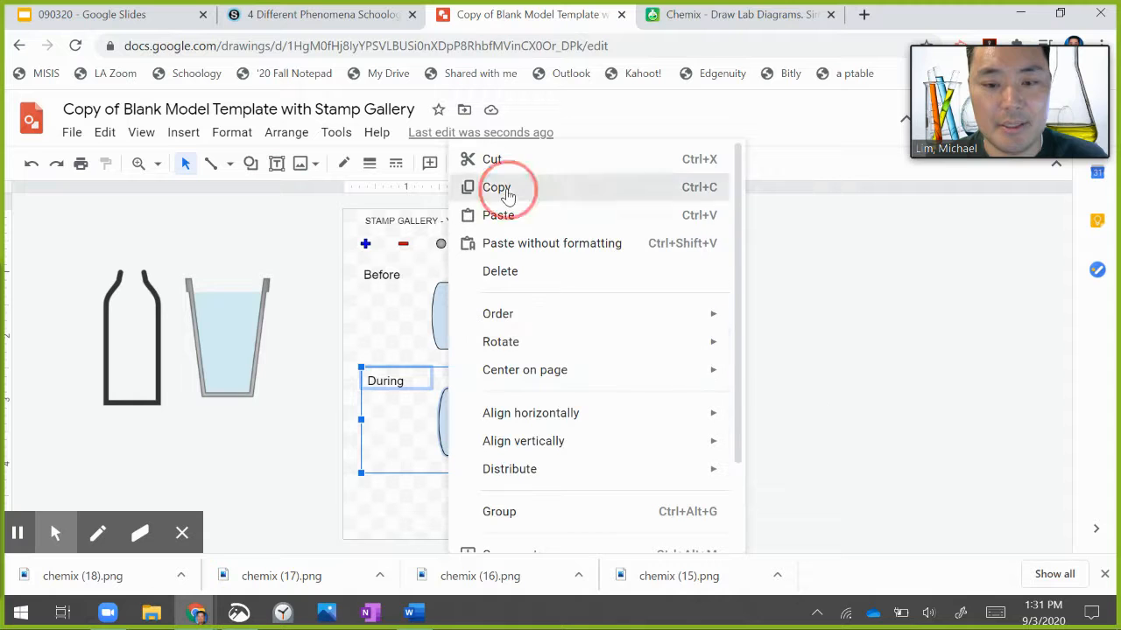
right_click(480, 399)
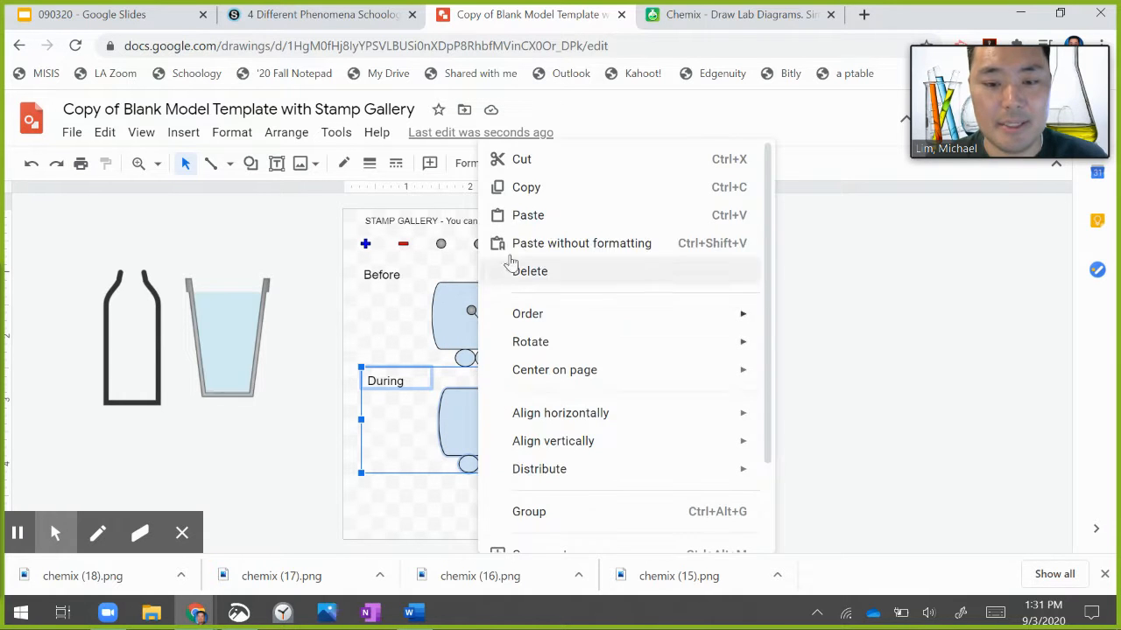
left_click(524, 216)
left_click_drag(475, 409, 862, 415)
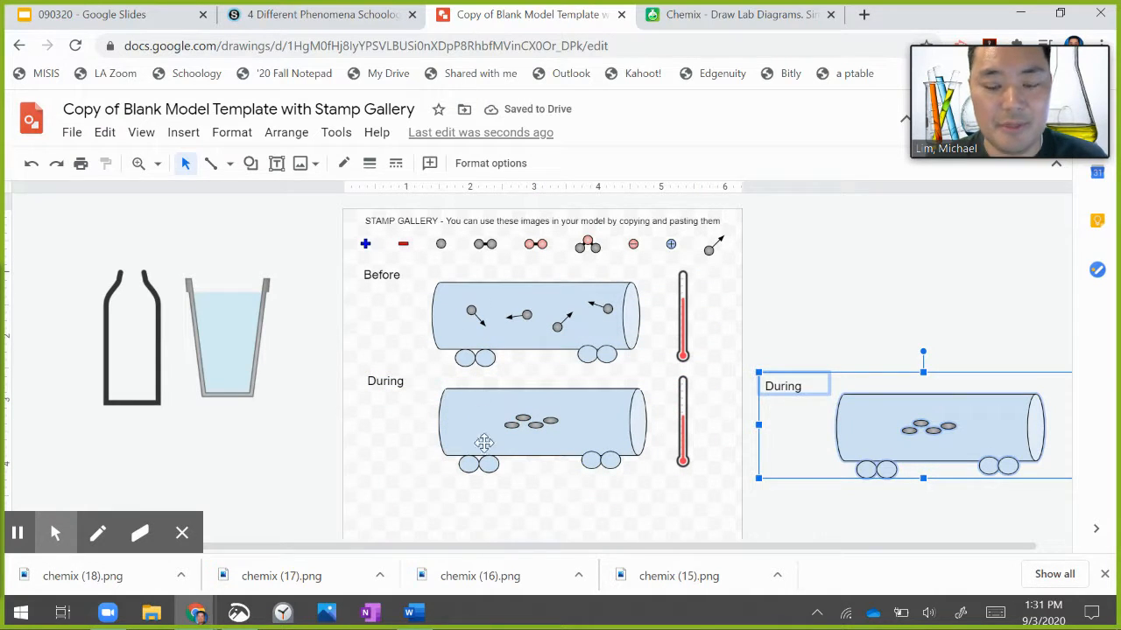
- Scale down the Before and During models together and position them under the stamp gallery, leaving free space below
left_click(366, 282)
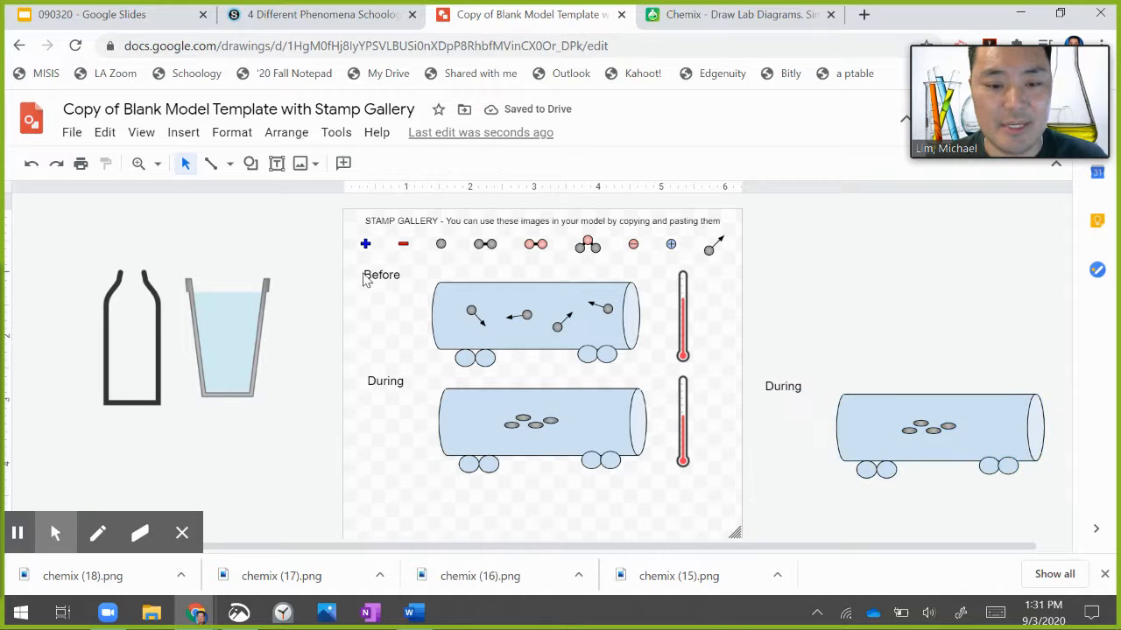
left_click_drag(359, 268, 429, 313)
key("ctrl+z")
left_click_drag(501, 378, 455, 330)
left_click_drag(590, 395, 608, 396)
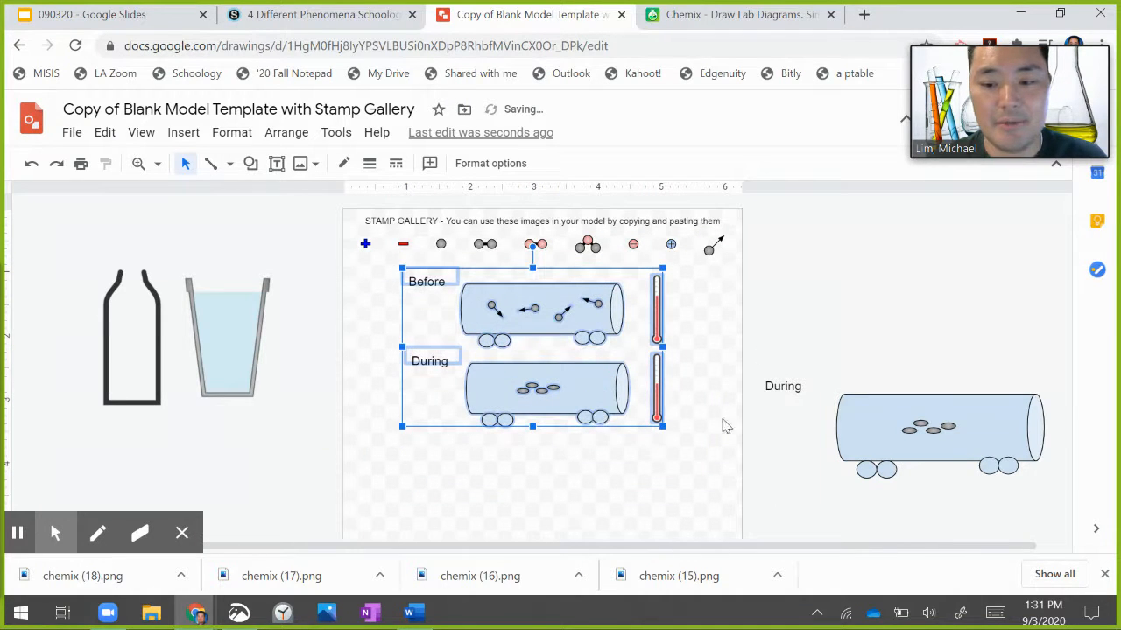
- Shrink the duplicated During model with its thermometer and place it on the canvas below the original During tanker
left_click(790, 438)
left_click_drag(784, 548, 925, 548)
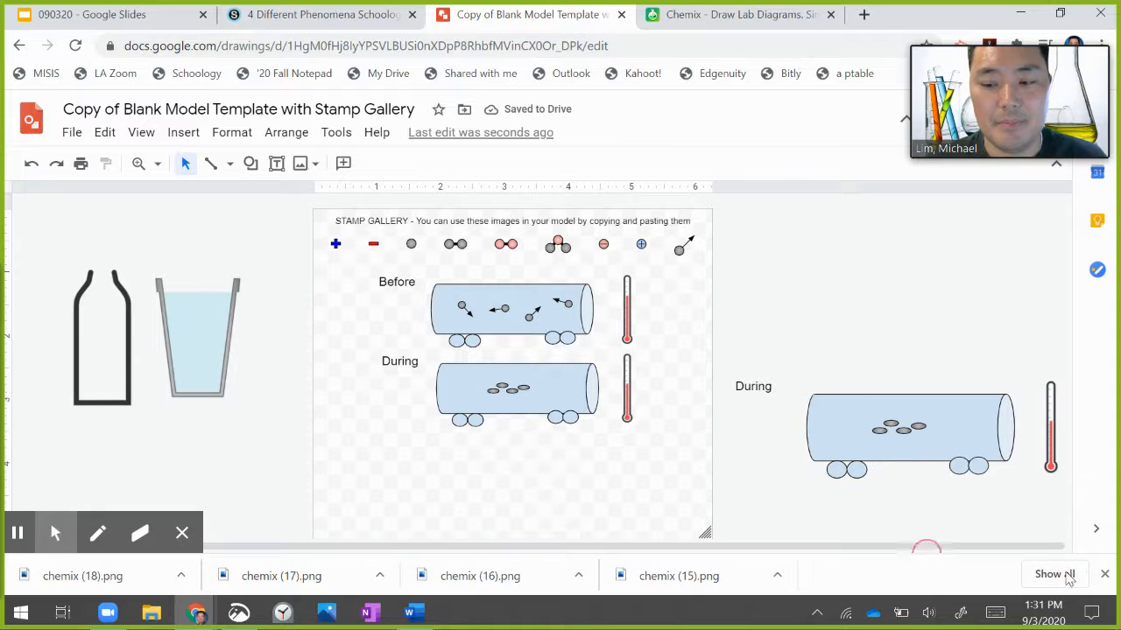
left_click(1104, 573)
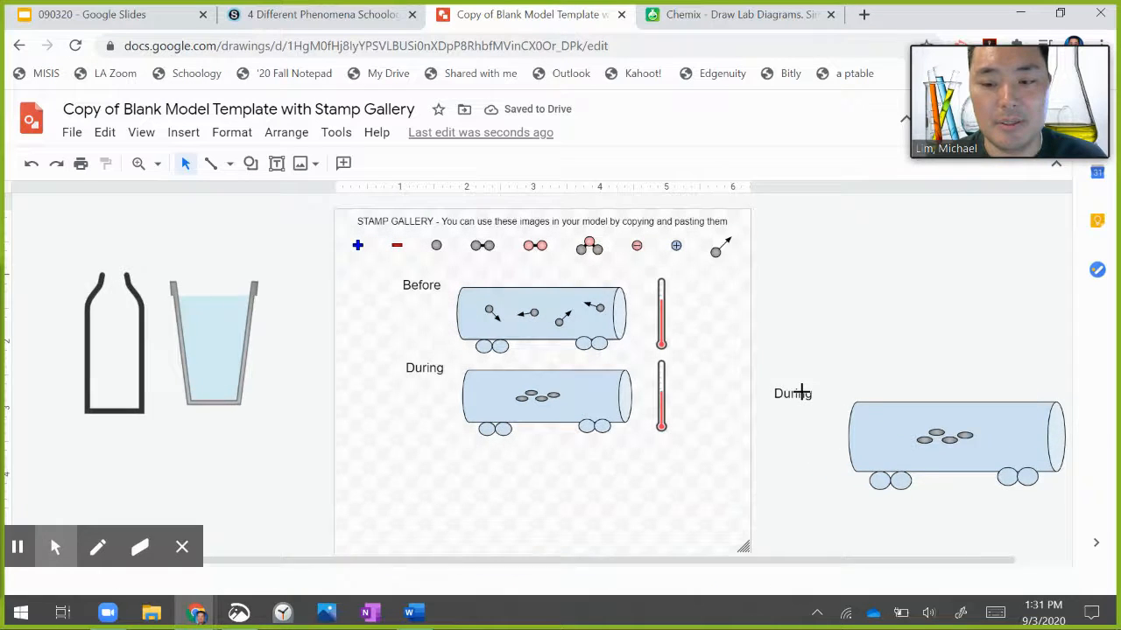
left_click_drag(919, 581, 1070, 573)
left_click_drag(701, 385, 1041, 524)
left_click_drag(684, 392, 744, 428)
left_click_drag(850, 465, 407, 521)
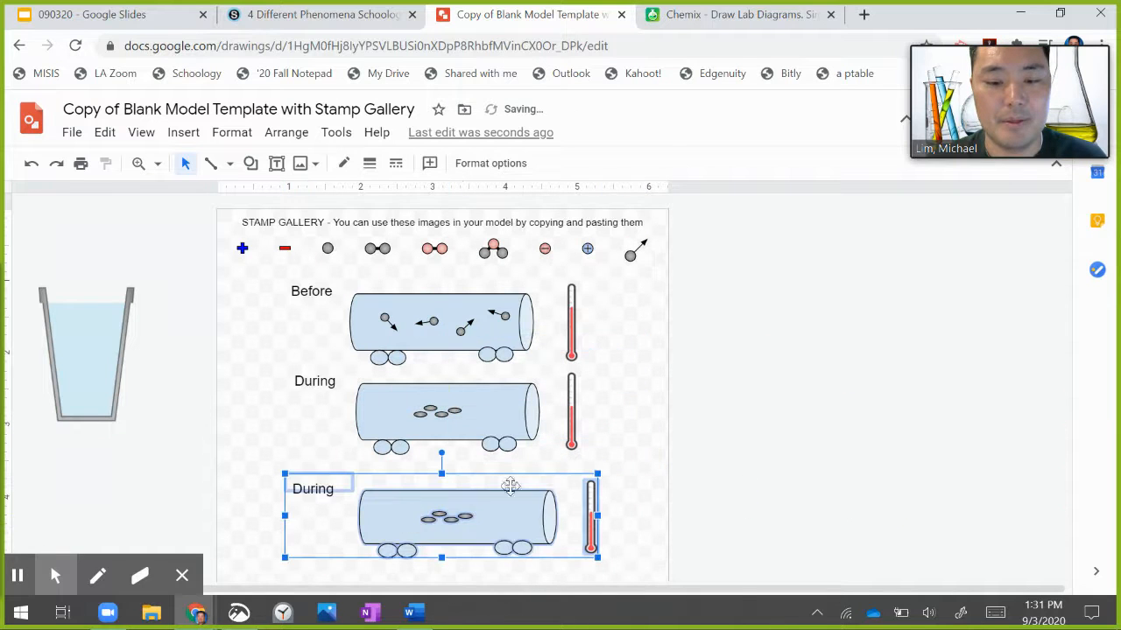
left_click_drag(467, 510, 460, 510)
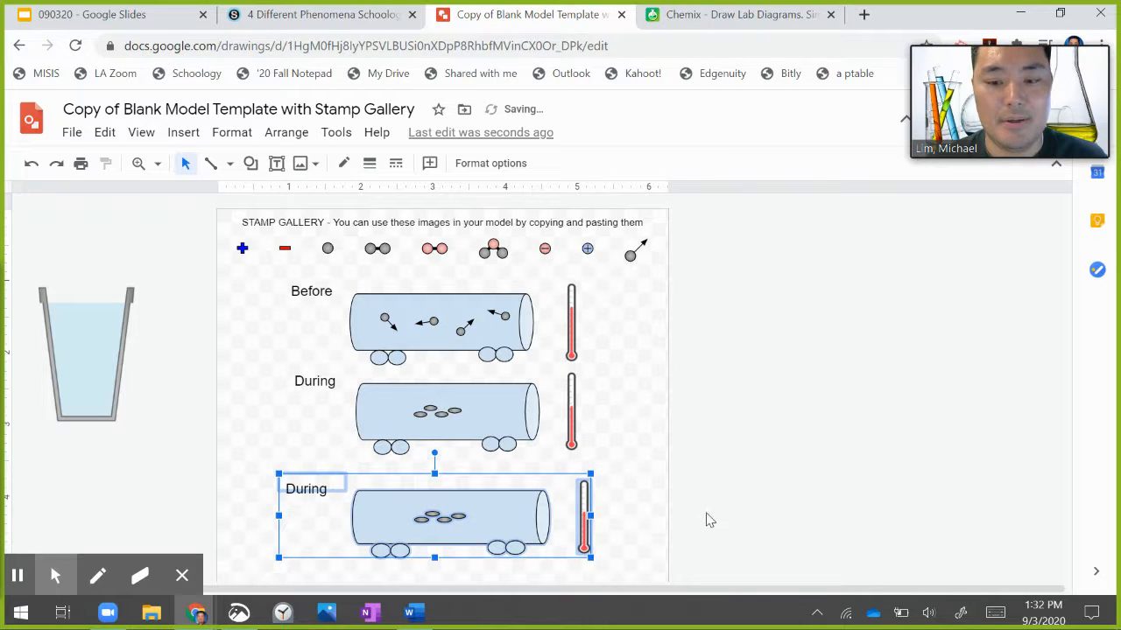
left_click(733, 509)
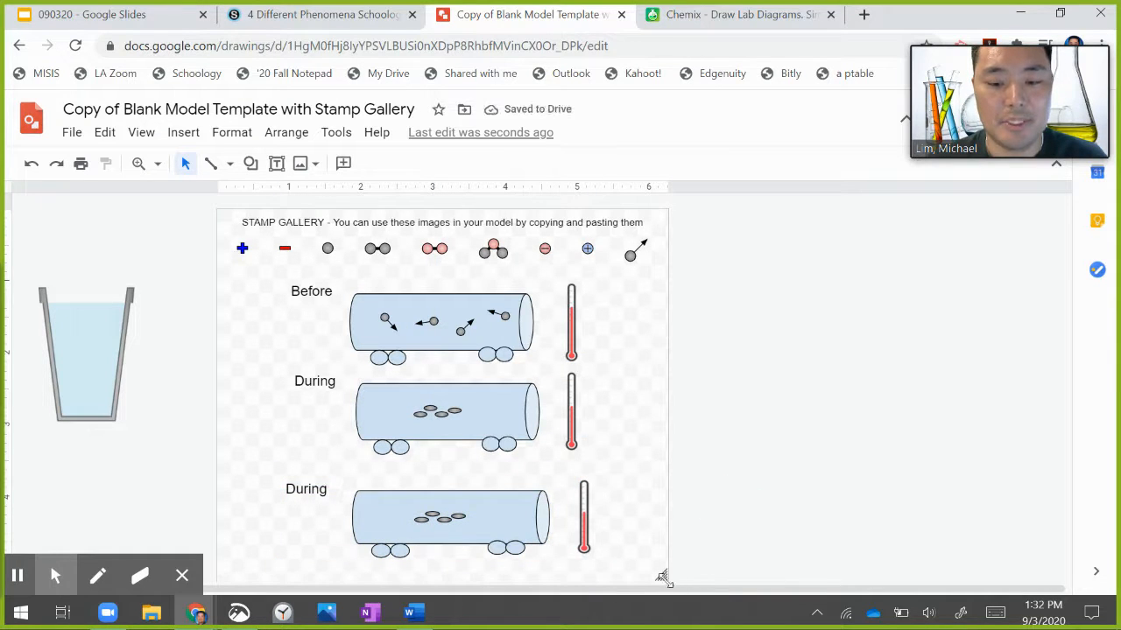
- Move the off-canvas cup and bottle images over the canvas's left edge and widen the canvas to about 8 inches
left_click_drag(662, 576, 947, 593)
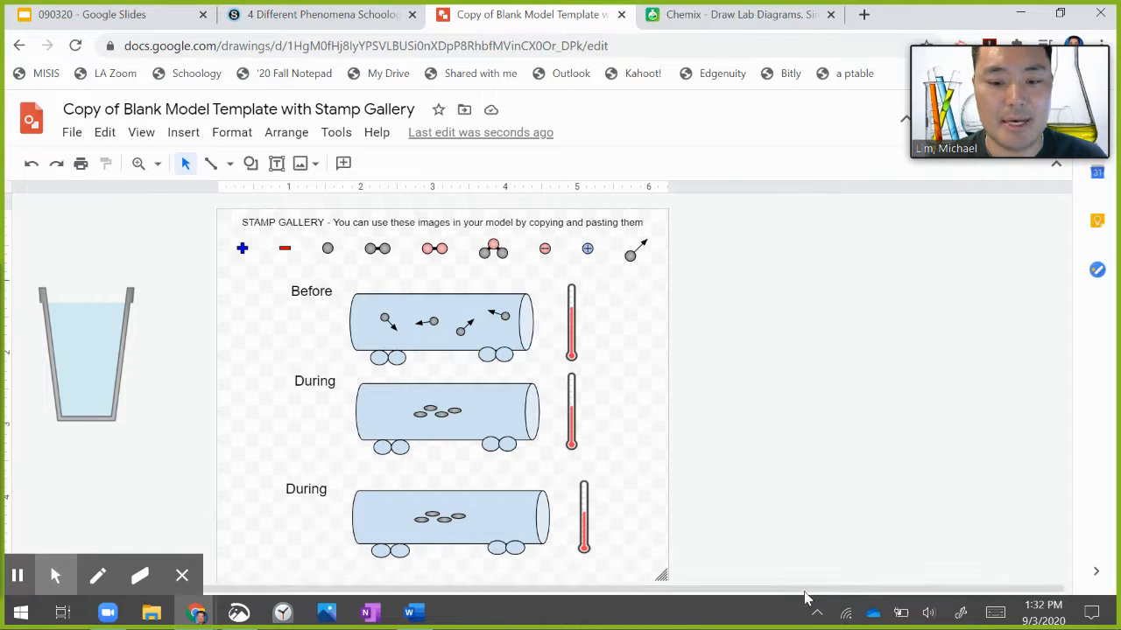
left_click_drag(662, 578, 900, 588)
left_click(194, 419)
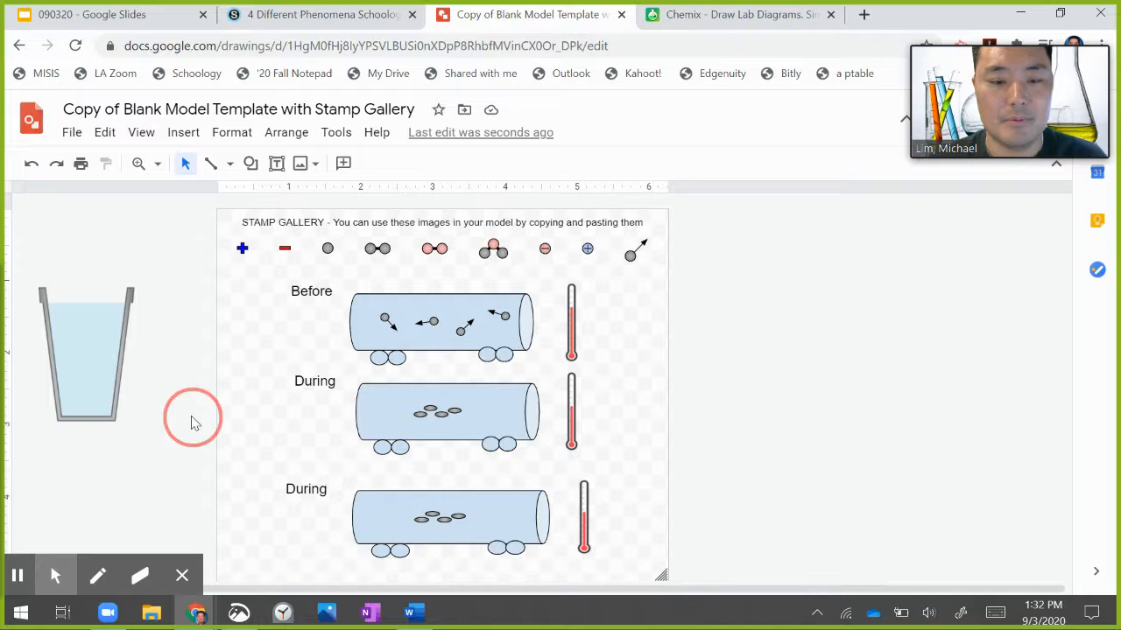
mouse_move(283, 589)
left_mouse_down()
mouse_move(205, 587)
mouse_move(108, 503)
left_mouse_up()
left_click(178, 369)
left_click_drag(178, 369, 350, 375)
left_click(73, 370)
left_click_drag(106, 372, 408, 503)
left_click_drag(754, 577, 843, 591)
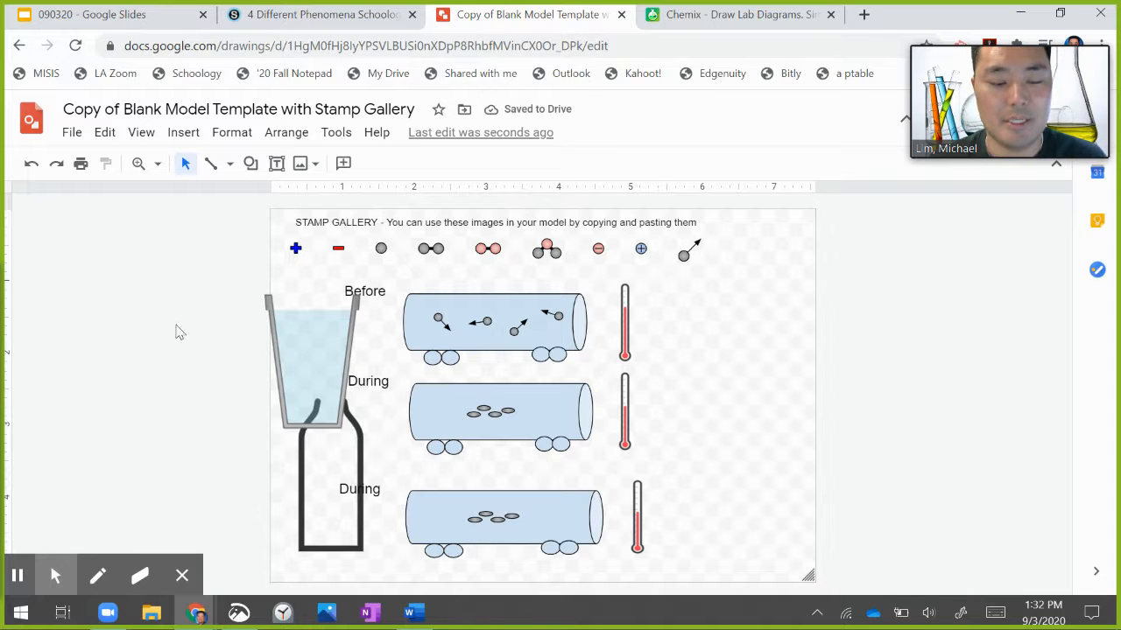
left_click_drag(810, 575, 855, 578)
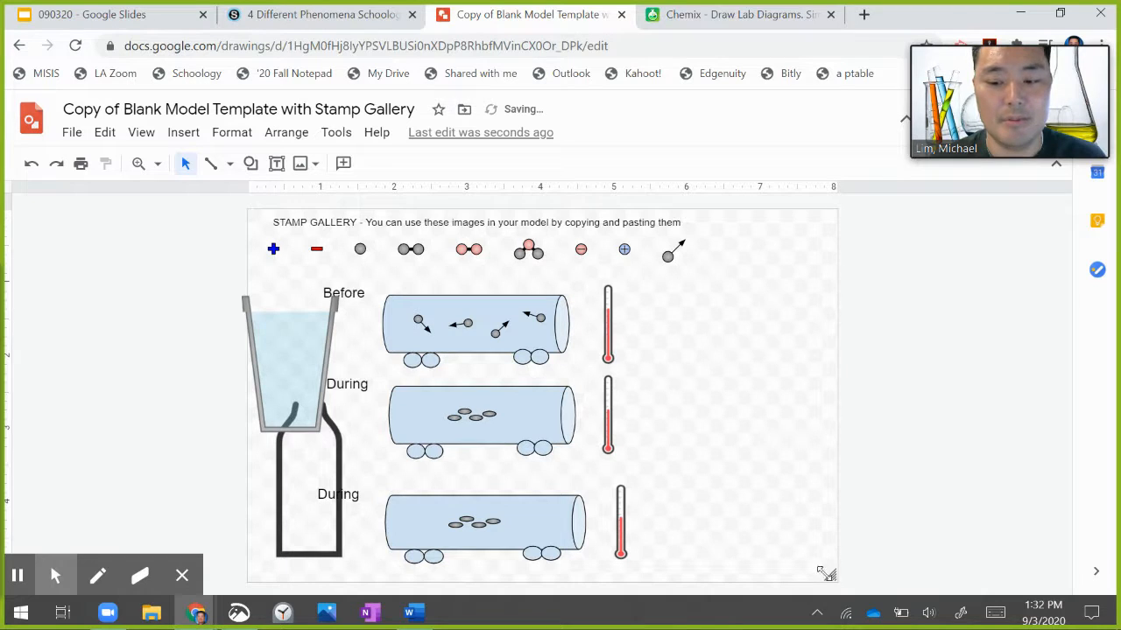
- Move the cup and bottle images to the canvas's right edge, with the cup above the bottle
left_click(255, 333)
left_click_drag(259, 340, 787, 262)
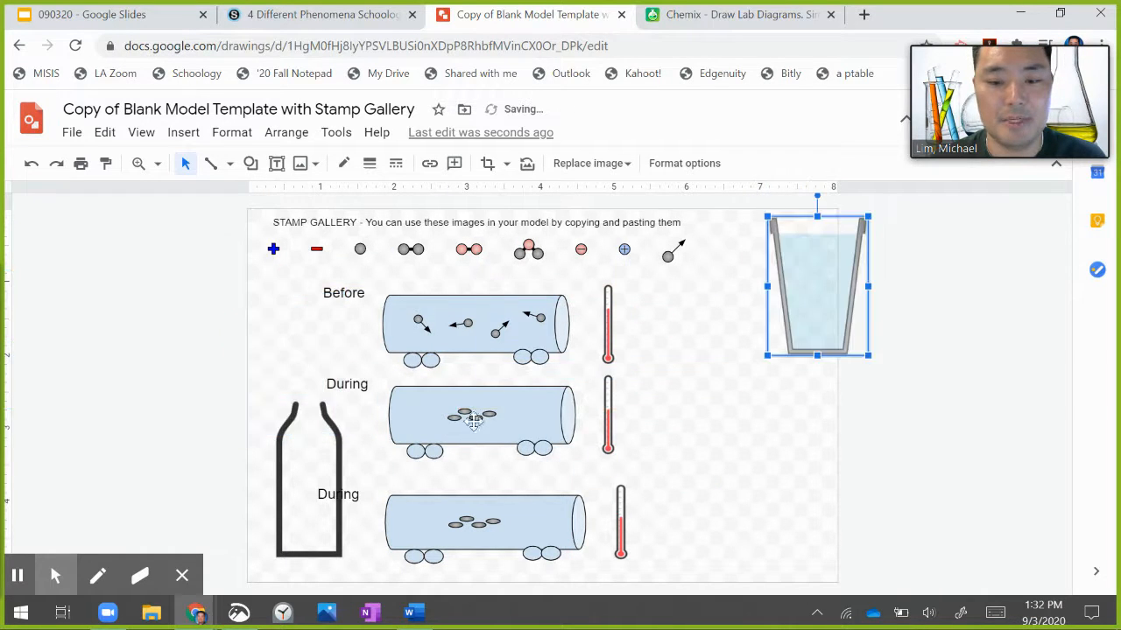
left_click(292, 519)
left_click_drag(275, 432, 793, 400)
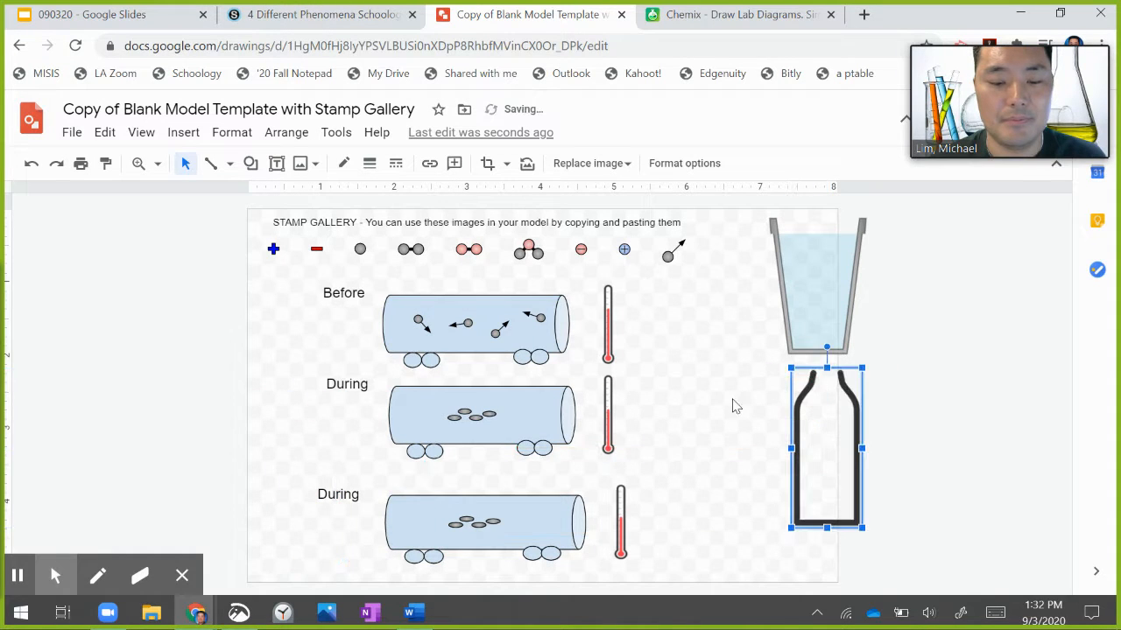
- Relabel the third tanker model as "After" and delete the thermometer beside it
left_click(333, 496)
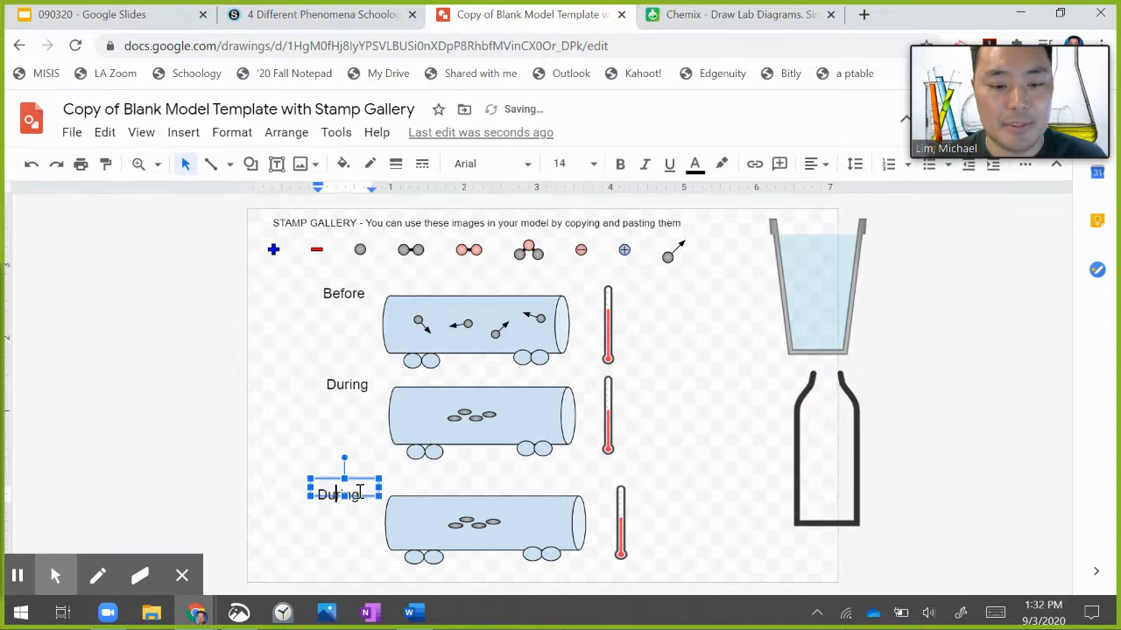
left_click(360, 494)
left_click_drag(355, 493, 305, 494)
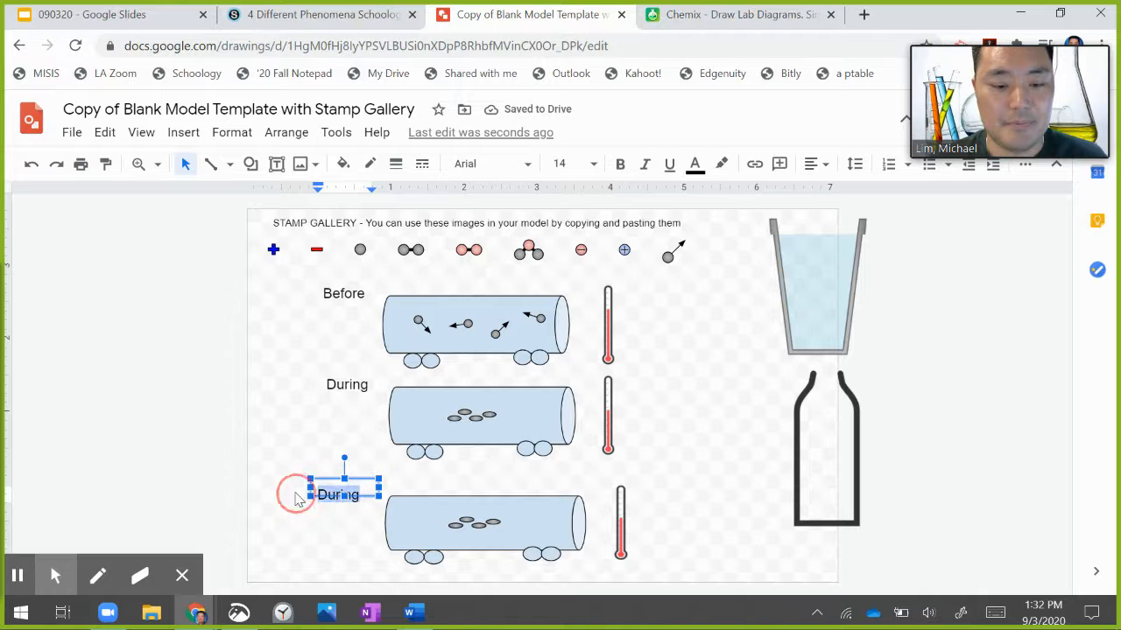
type("AFt")
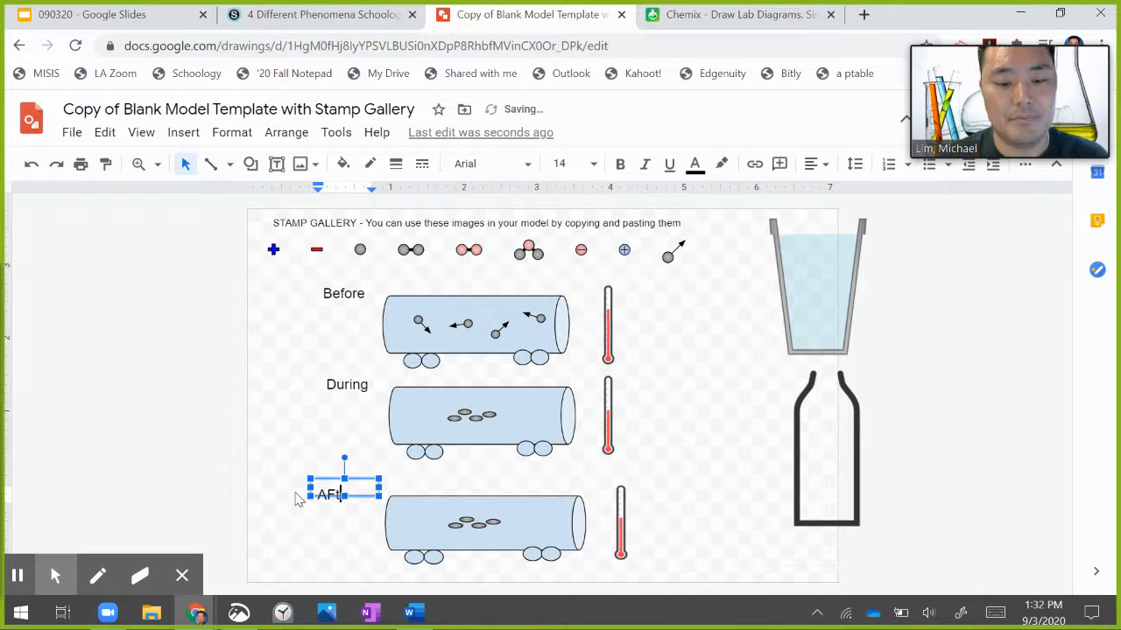
key("BackSpace")
type("fate")
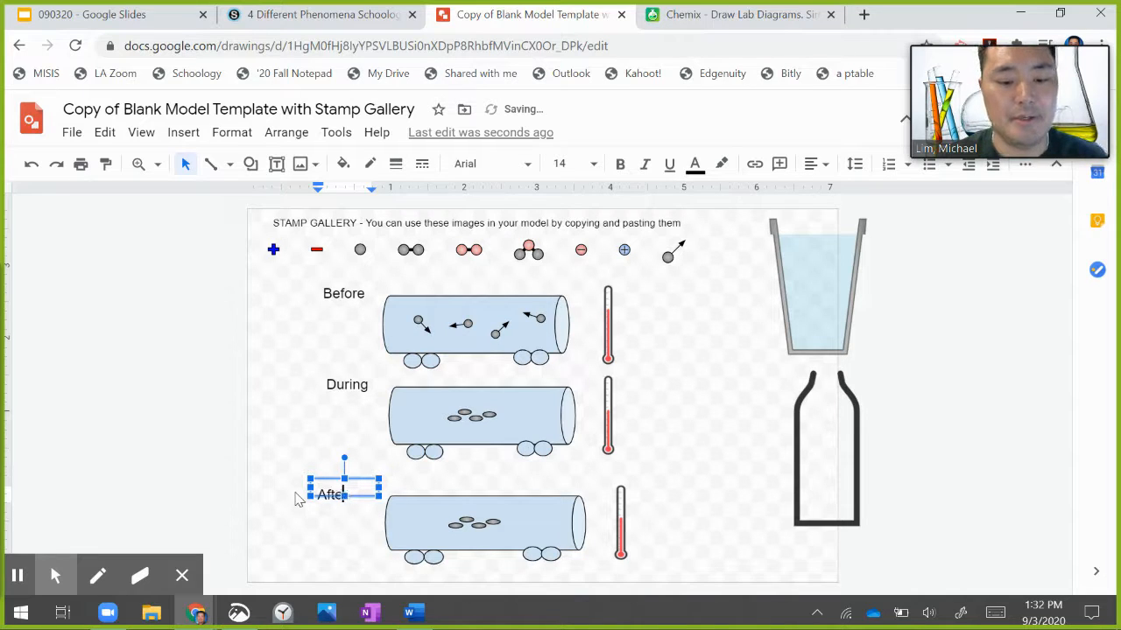
type("r")
left_click(289, 458)
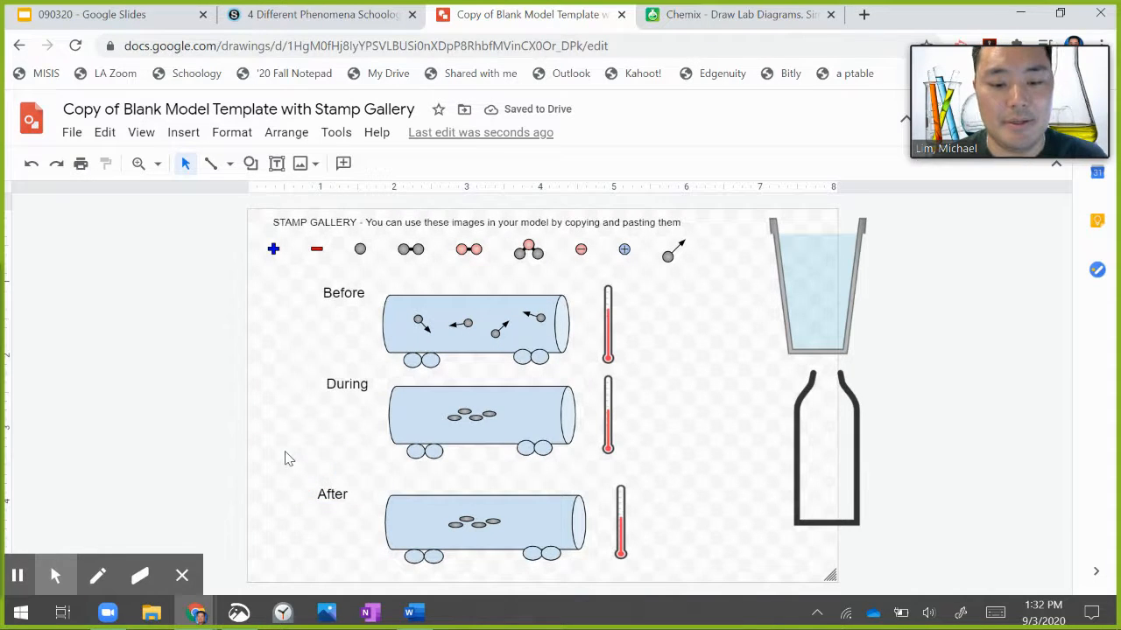
left_click(617, 515)
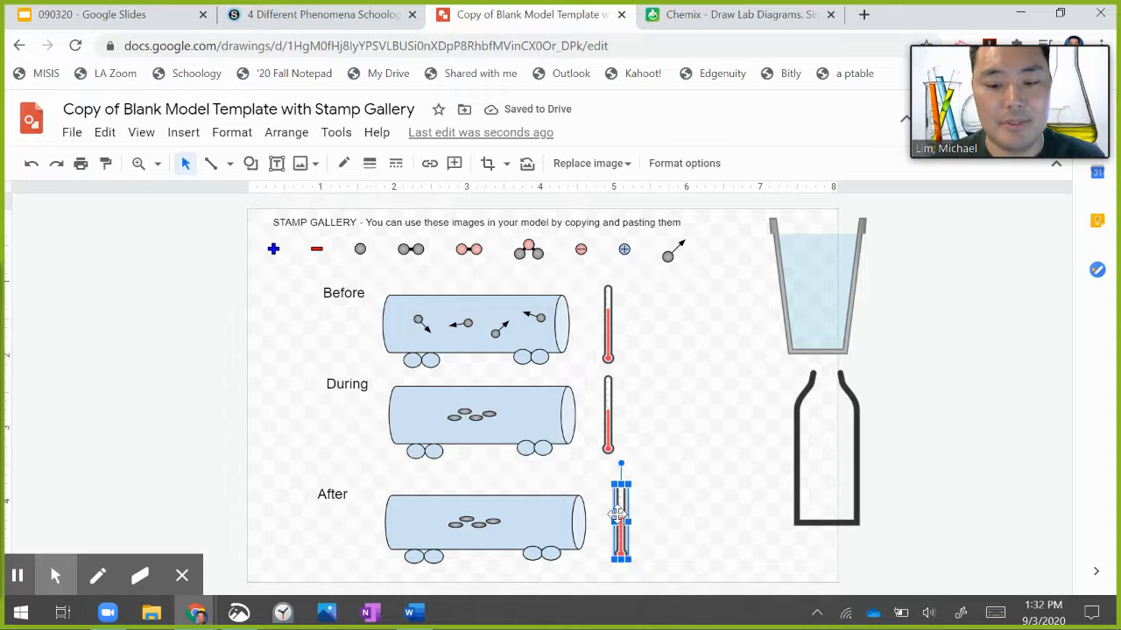
key("Delete")
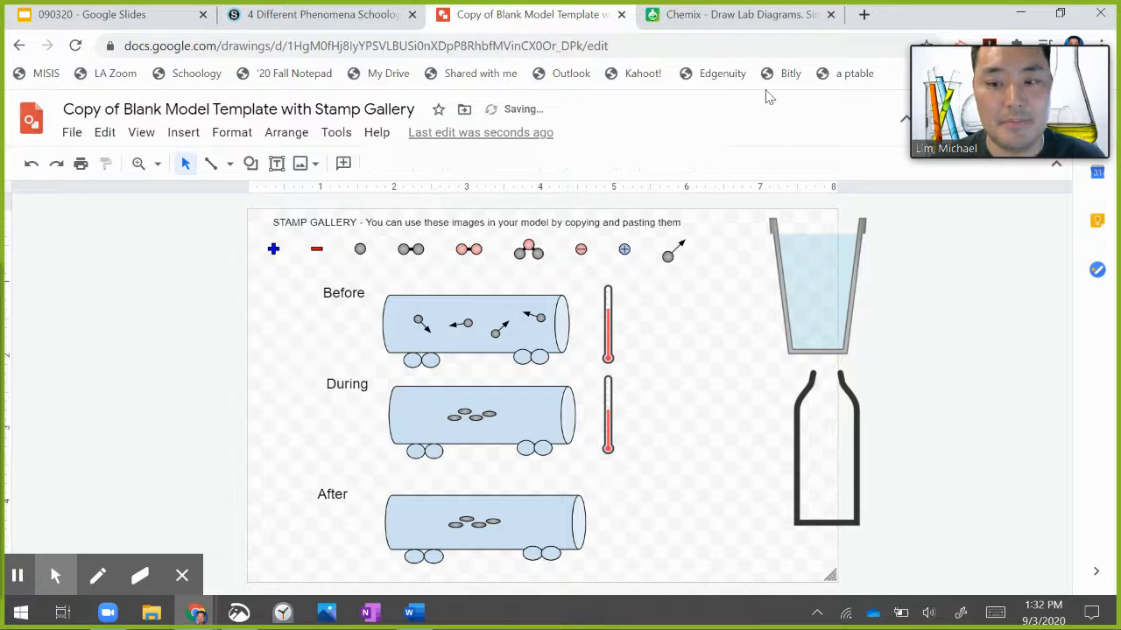
- Switch to Chemix, delete the cup from the diagram, search for "thermometer" and add the non-digital Thermometer
left_click(752, 17)
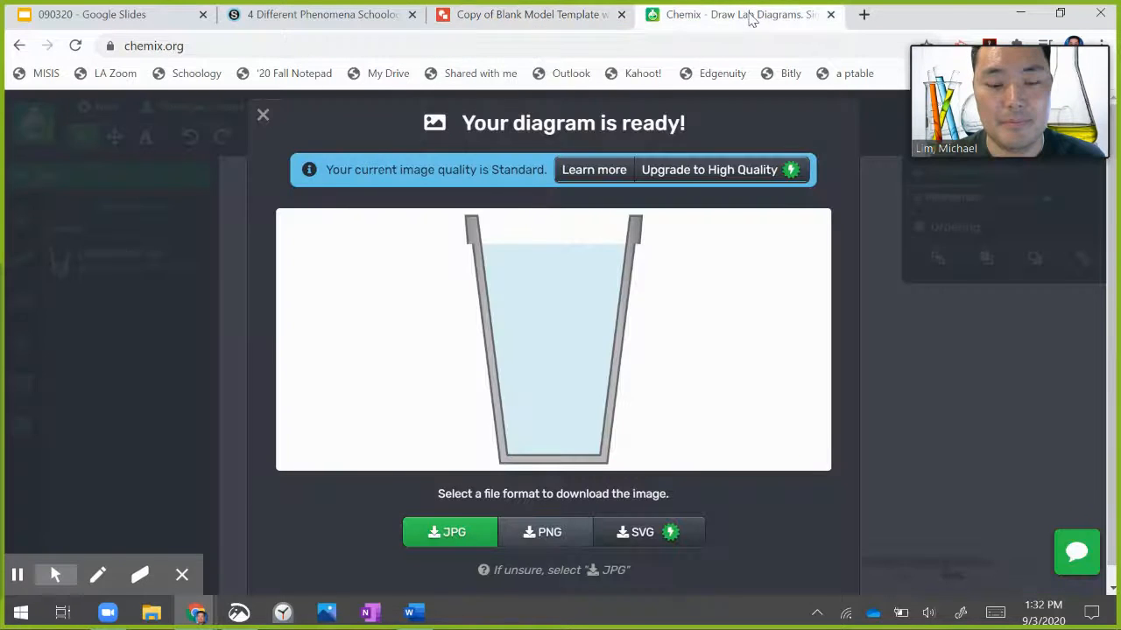
left_click(264, 116)
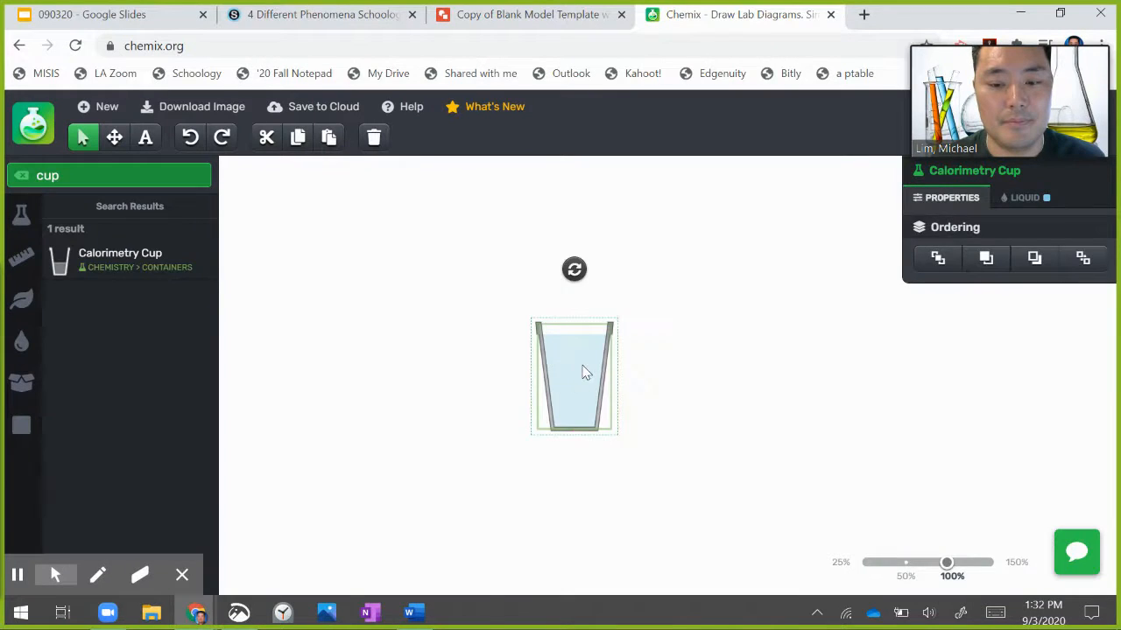
key("Delete")
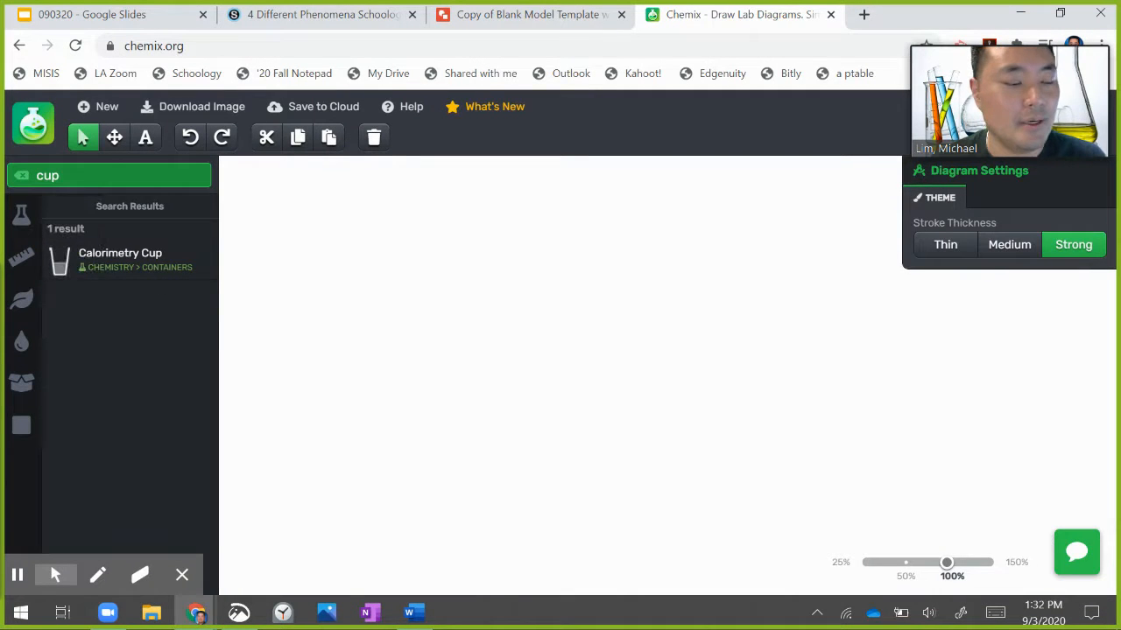
left_click_drag(99, 177, 2, 180)
type("thermometer")
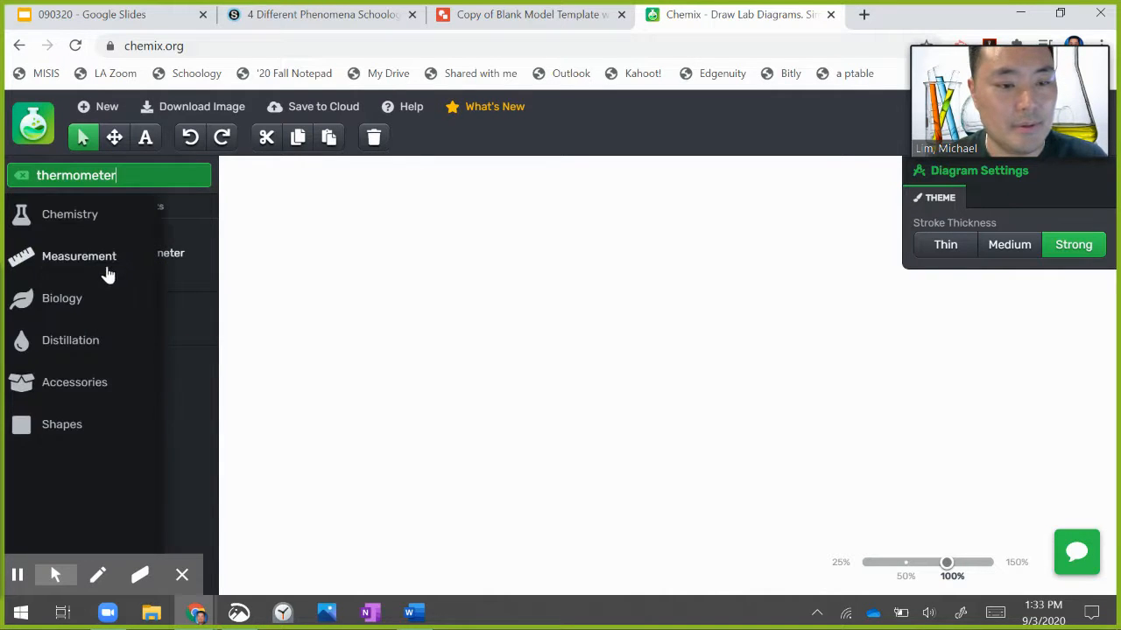
left_click(122, 319)
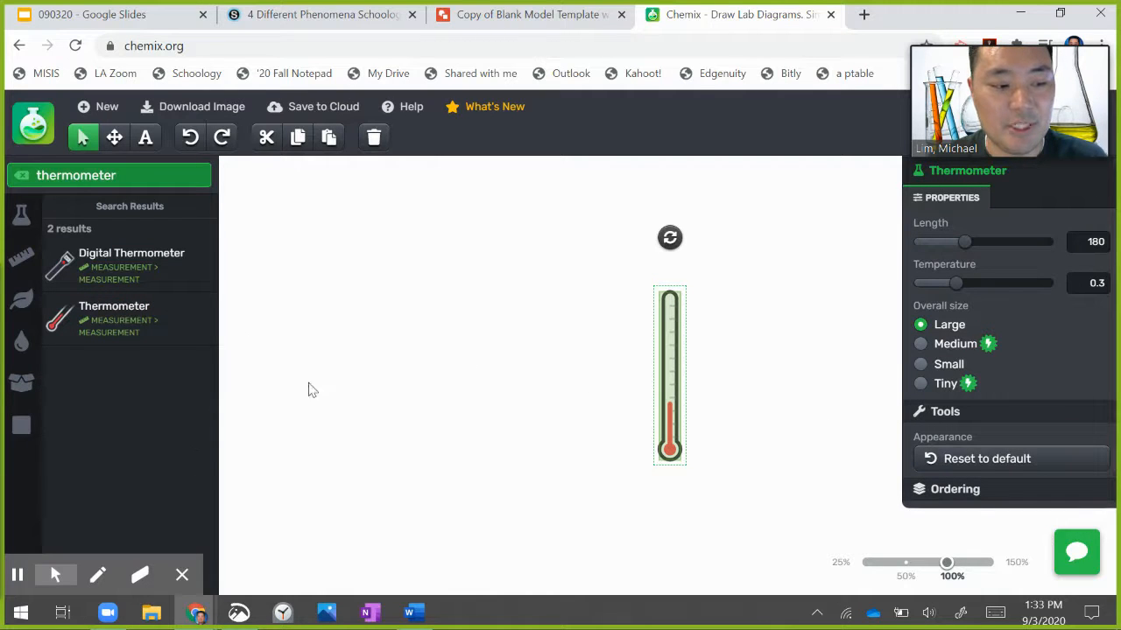
- Deselect the thermometer and download the Chemix diagram as a PNG image
key("super+shift+s")
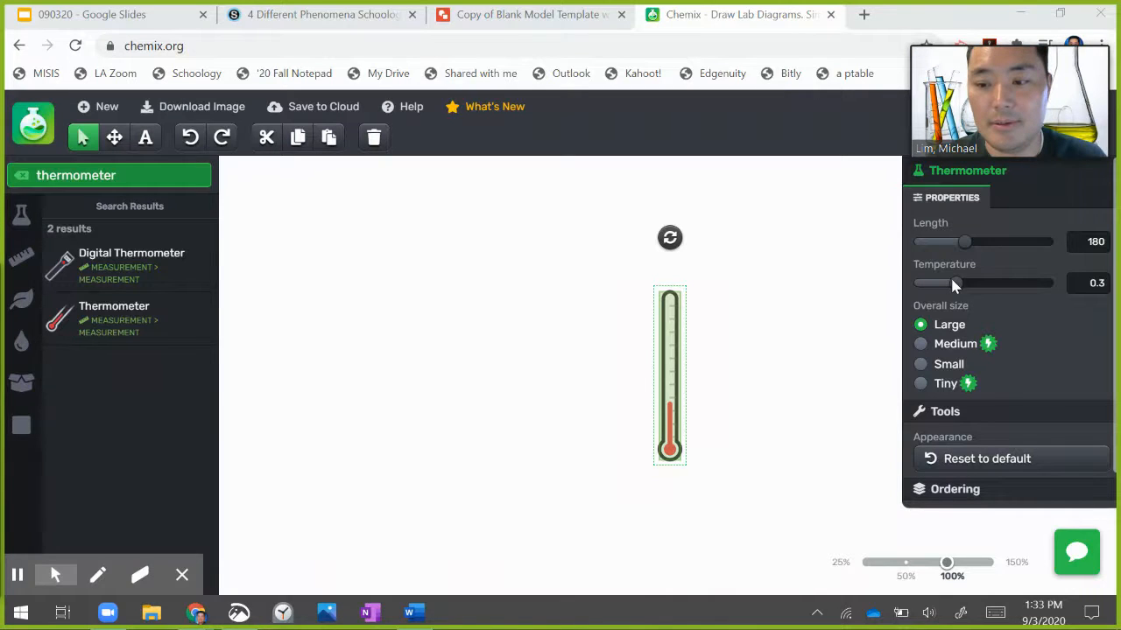
left_click(549, 361)
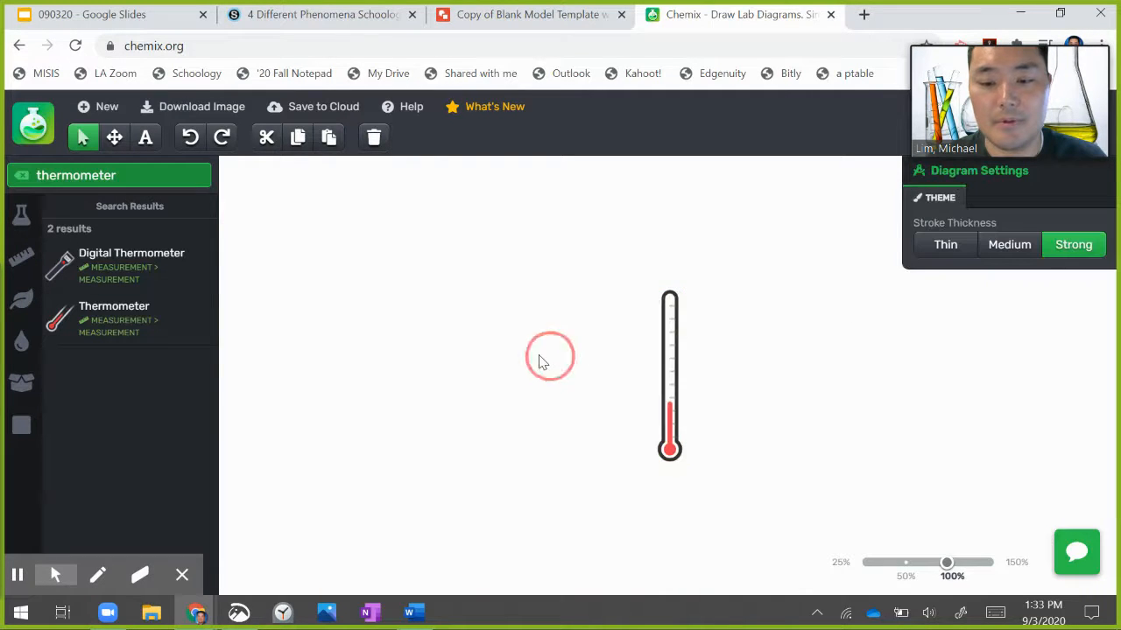
left_click(185, 106)
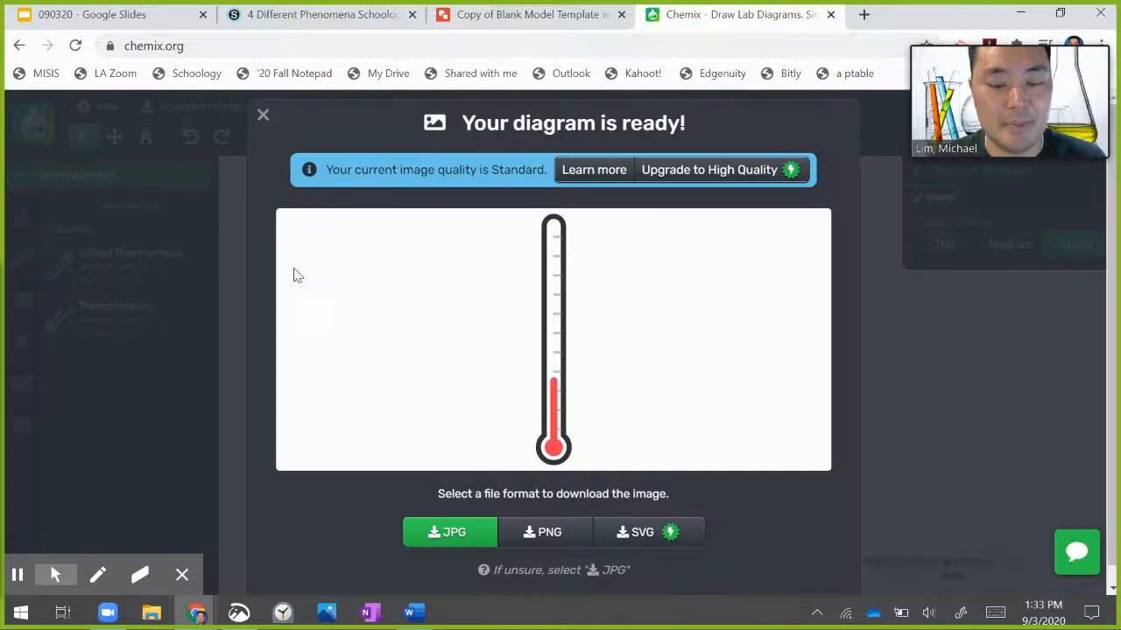
left_click(534, 534)
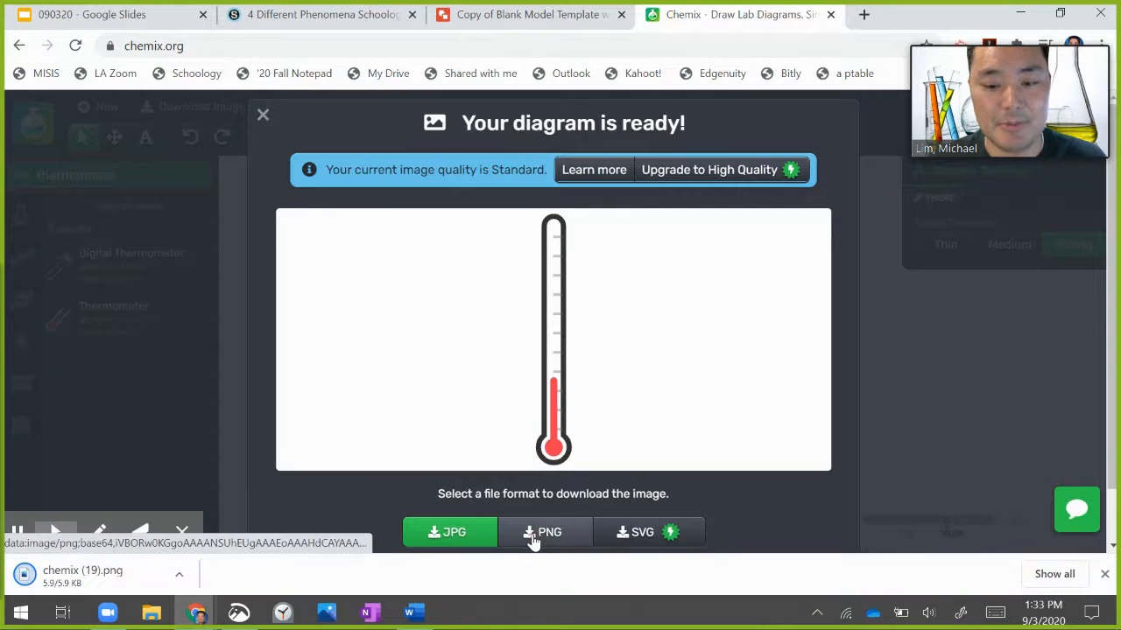
- Switch back to Google Drawings, insert chemix (19).png from the computer and shrink it into place beside the After tanker
left_click(483, 24)
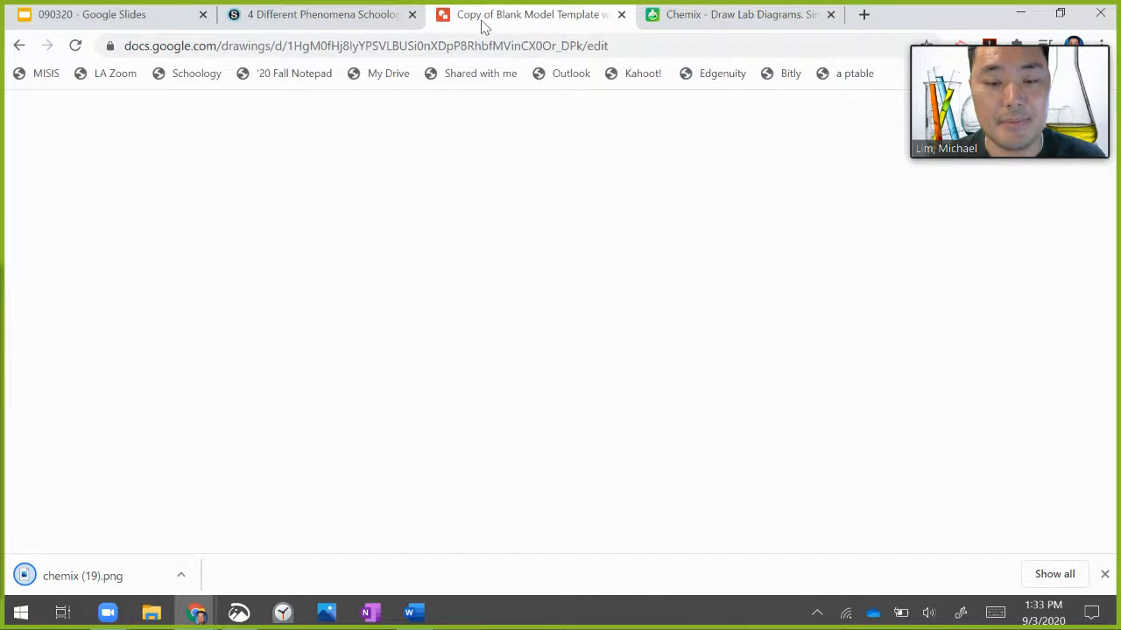
left_click(186, 136)
mouse_move(237, 173)
left_click(405, 173)
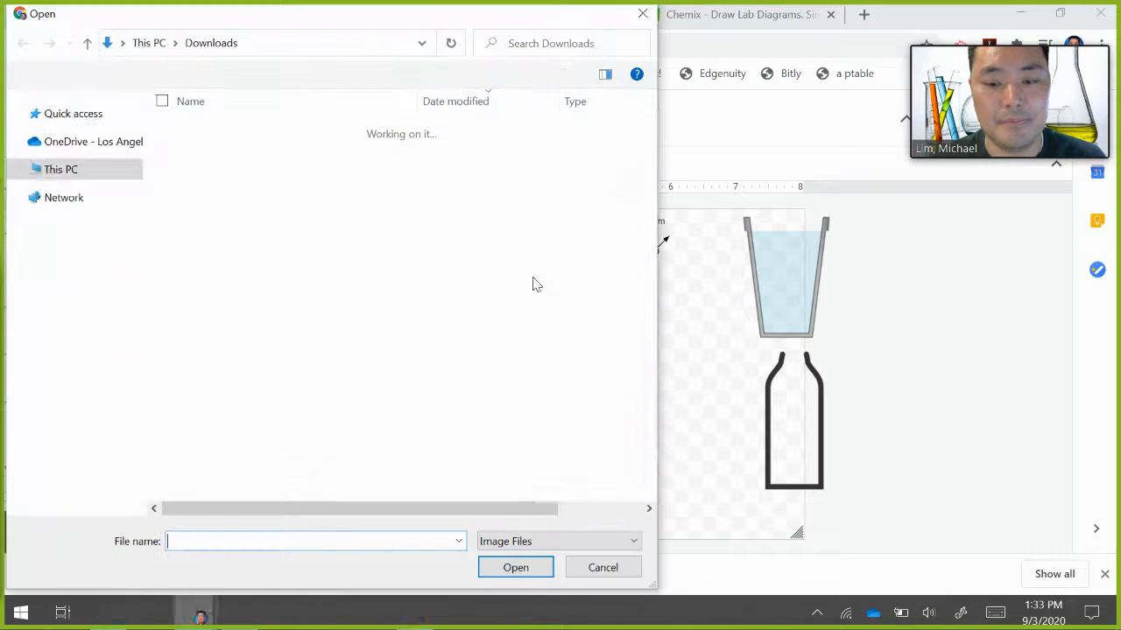
left_click(232, 152)
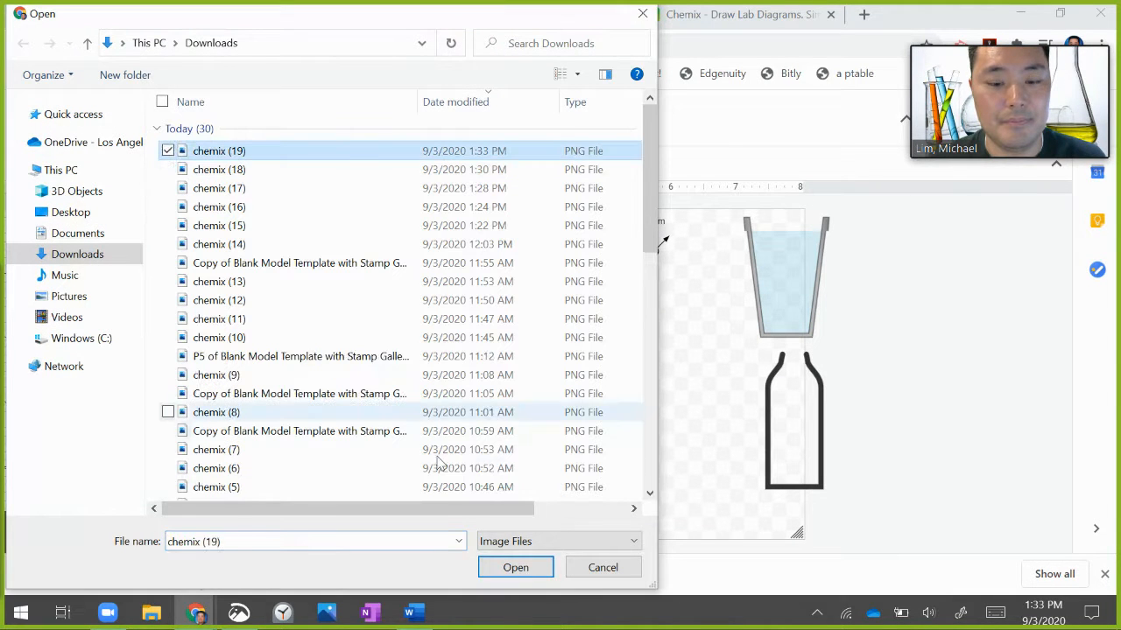
left_click(495, 569)
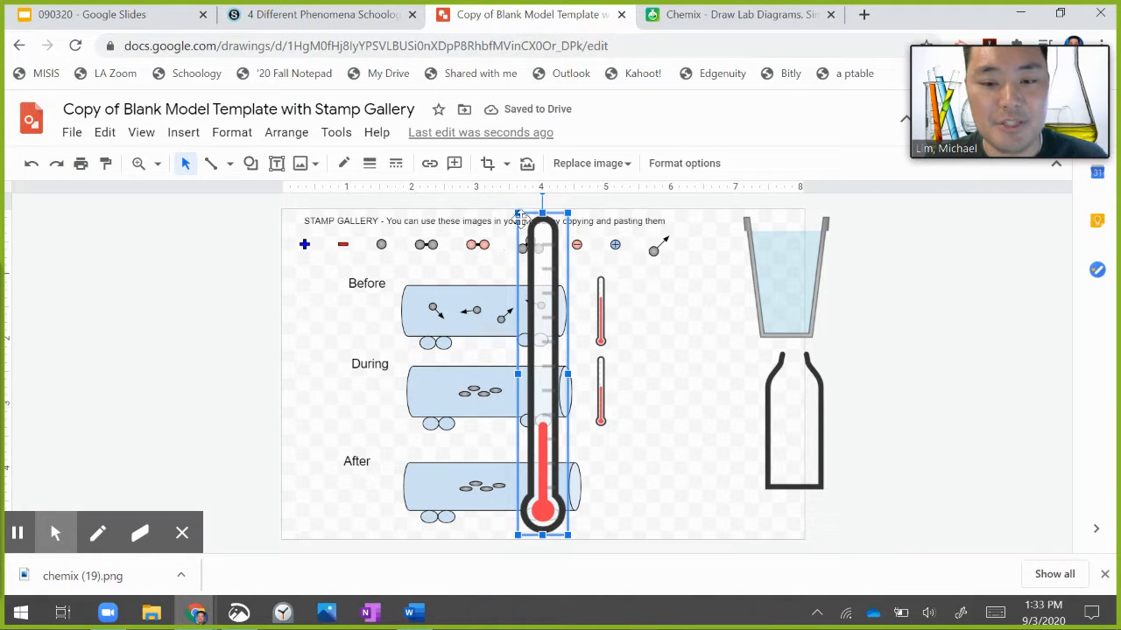
left_click_drag(516, 214, 549, 426)
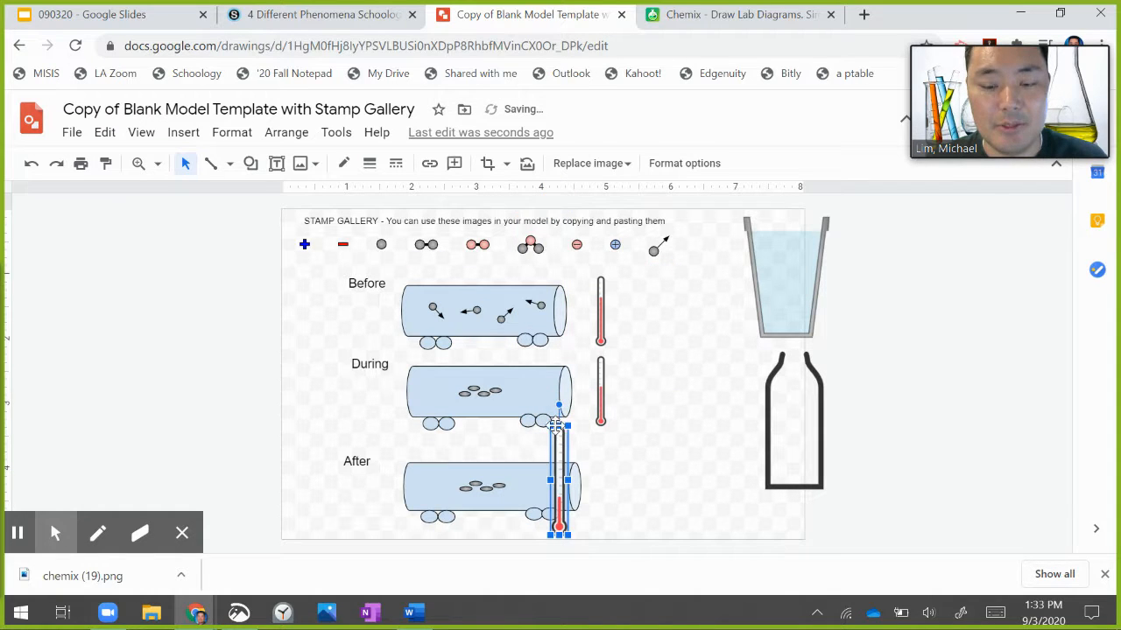
left_click_drag(555, 426, 599, 471)
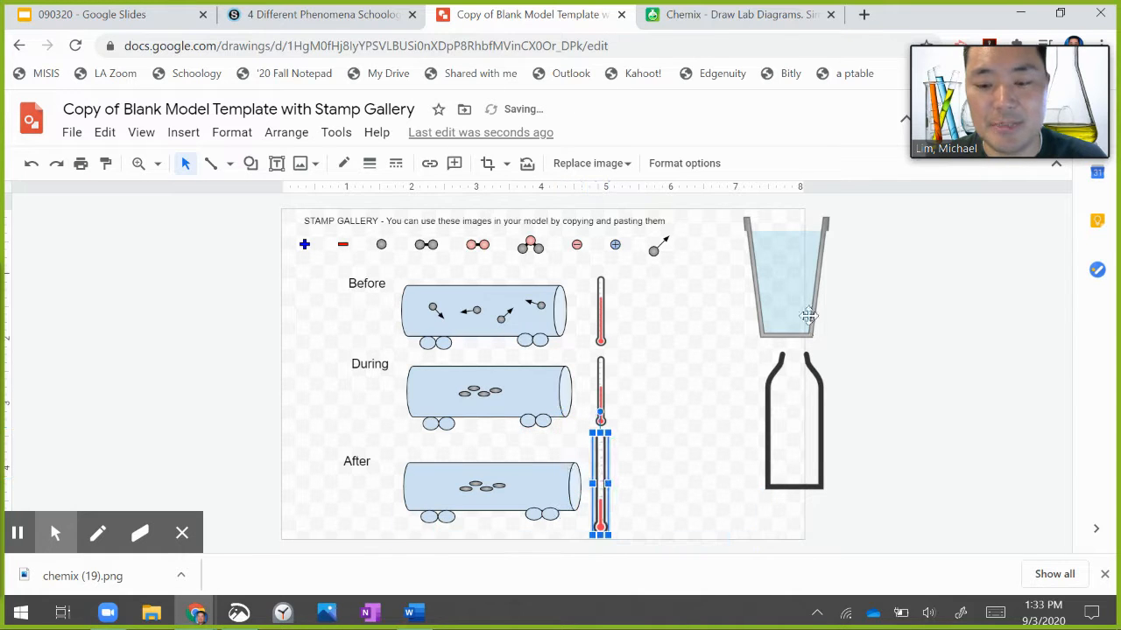
- Delete the cup and bottle images at the canvas's right edge
left_click(782, 300)
key("Delete")
left_click(804, 433)
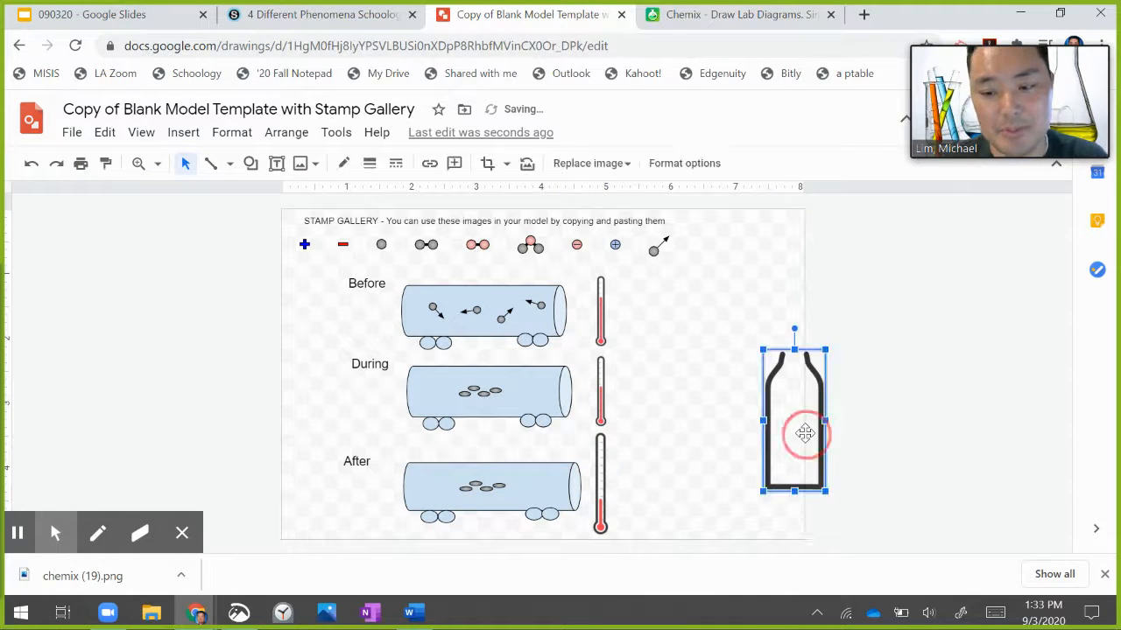
key("Delete")
- Scale the After thermometer down further to nearly the height of the other thermometers
left_click(599, 470)
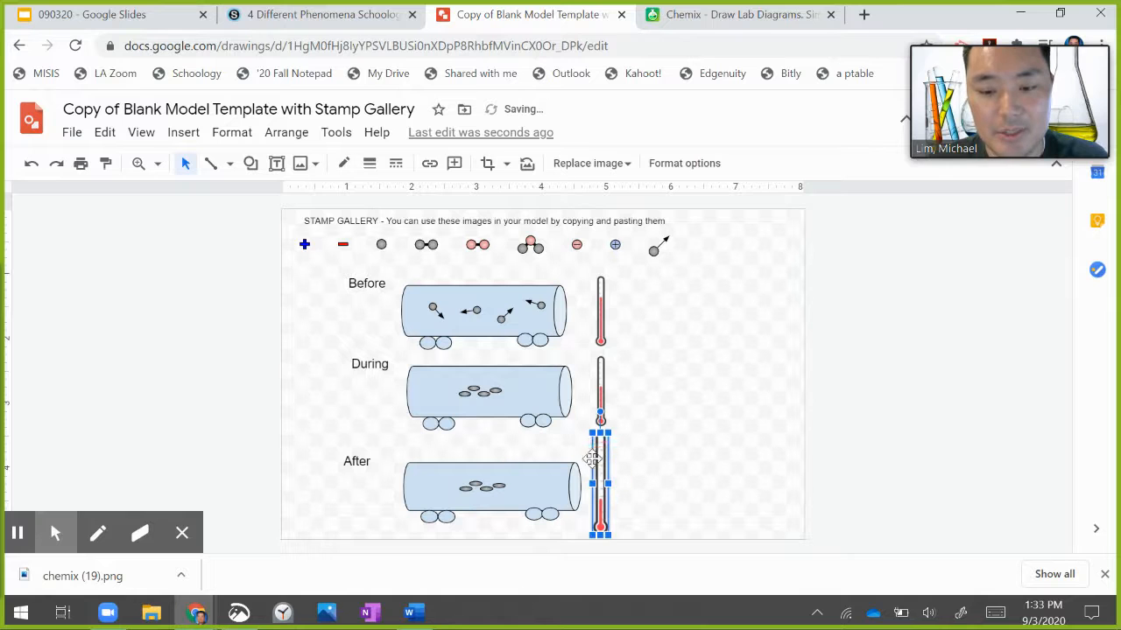
left_click(593, 444)
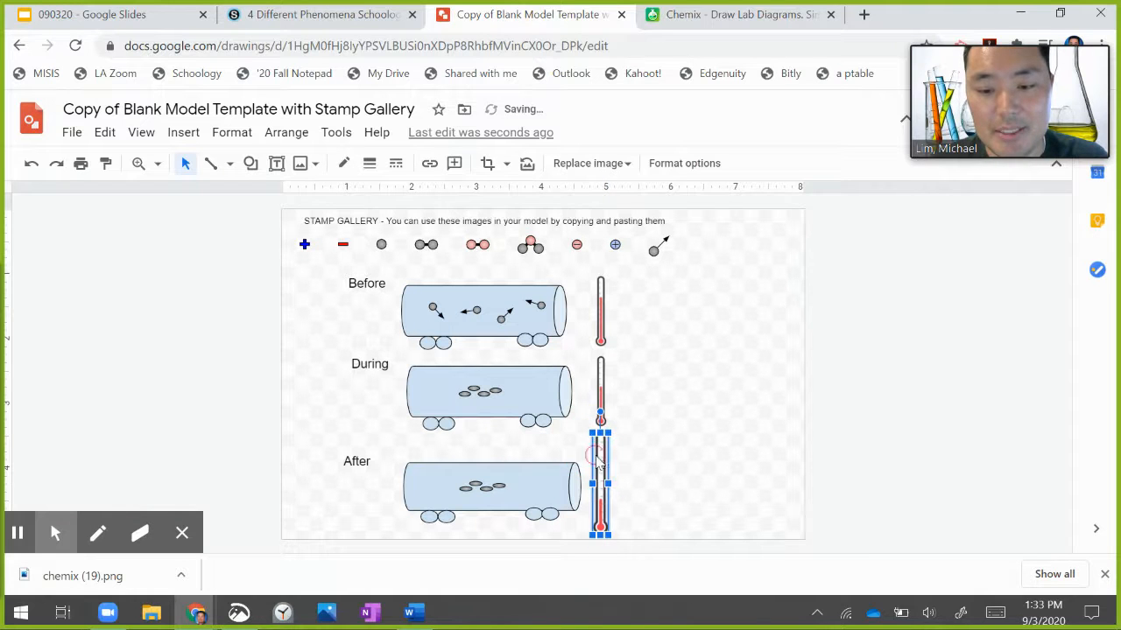
left_click_drag(585, 432, 600, 452)
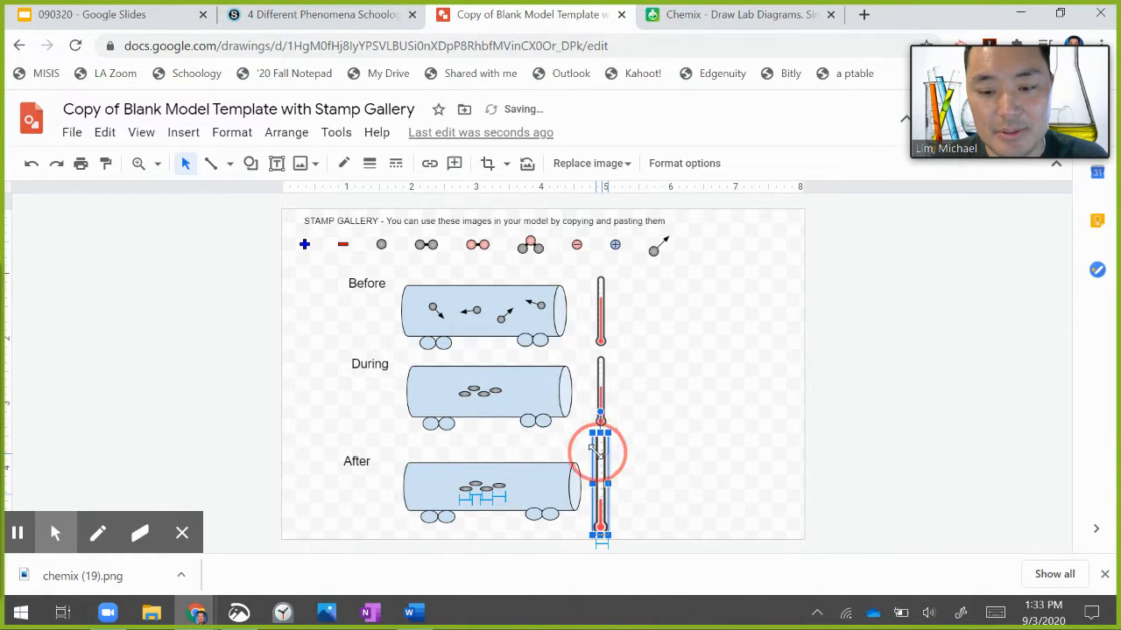
left_click(638, 482)
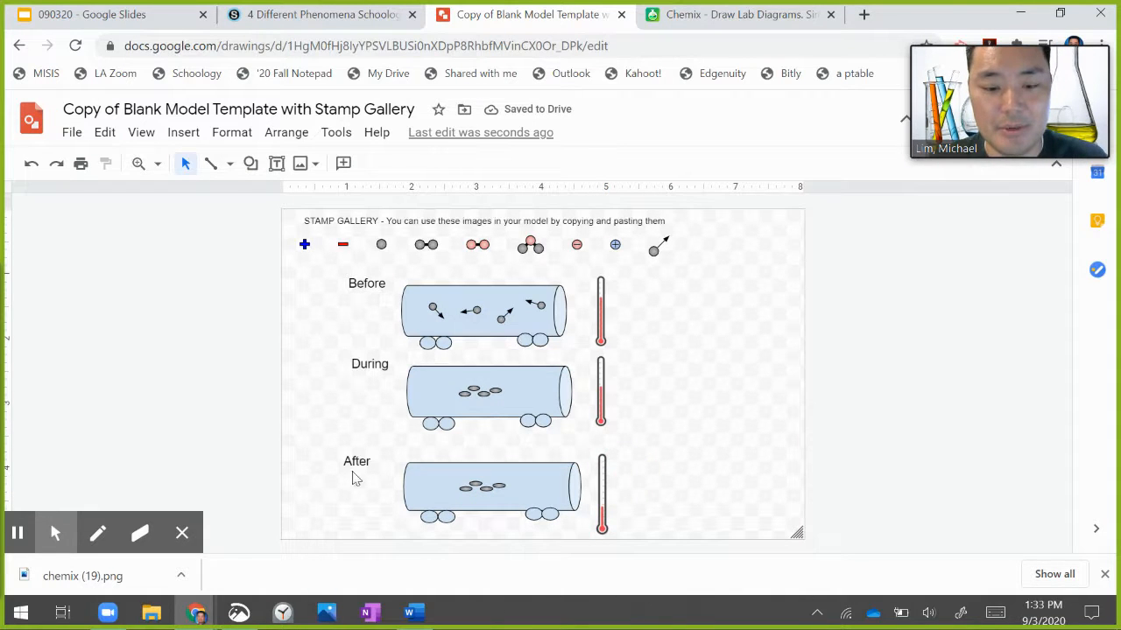
- Flatten the After tanker's cylinder to a little over half its height by lowering its upper edge
left_click(496, 488)
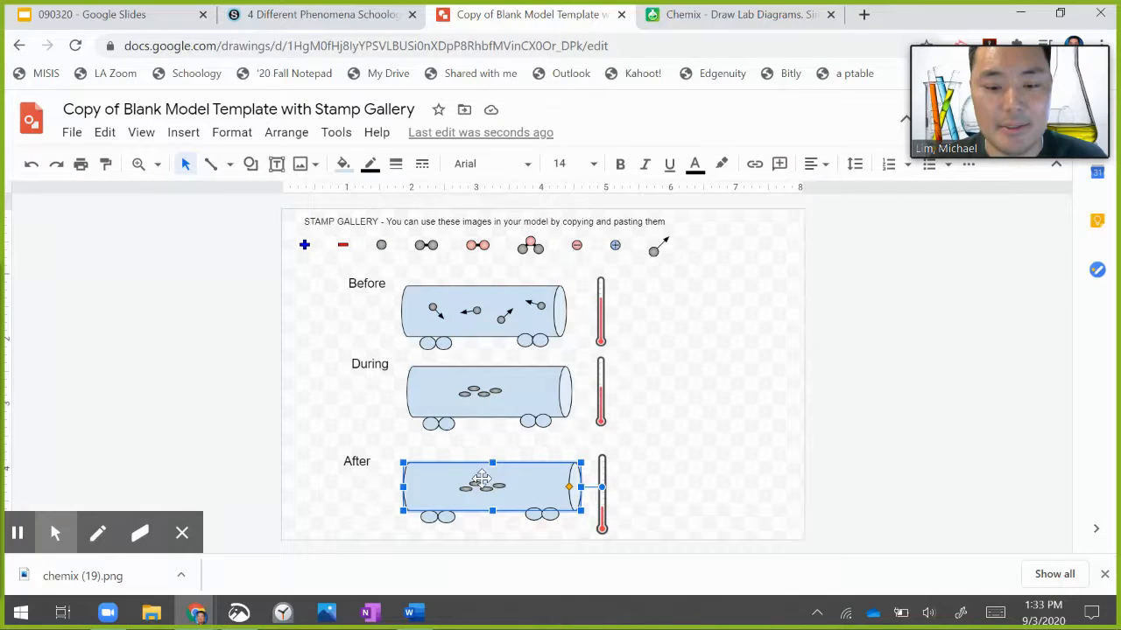
left_click_drag(491, 462, 511, 499)
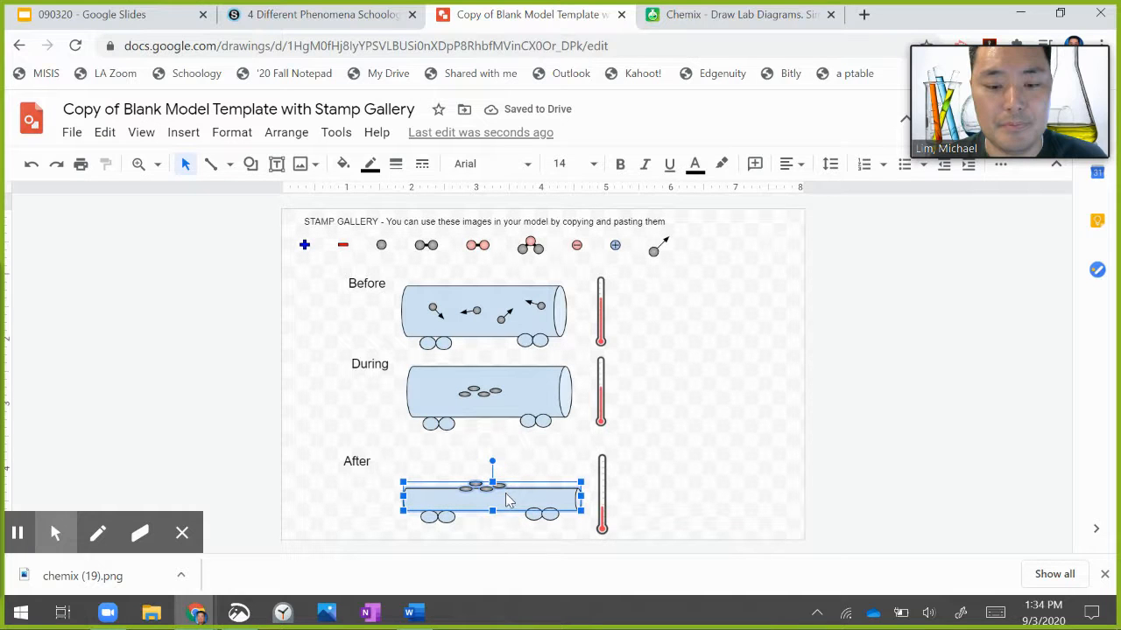
- Move the After tanker's flattened cylinder aside, clear of its wheels, and lower the particle group to between the wheels
left_click(488, 493)
left_click(493, 515)
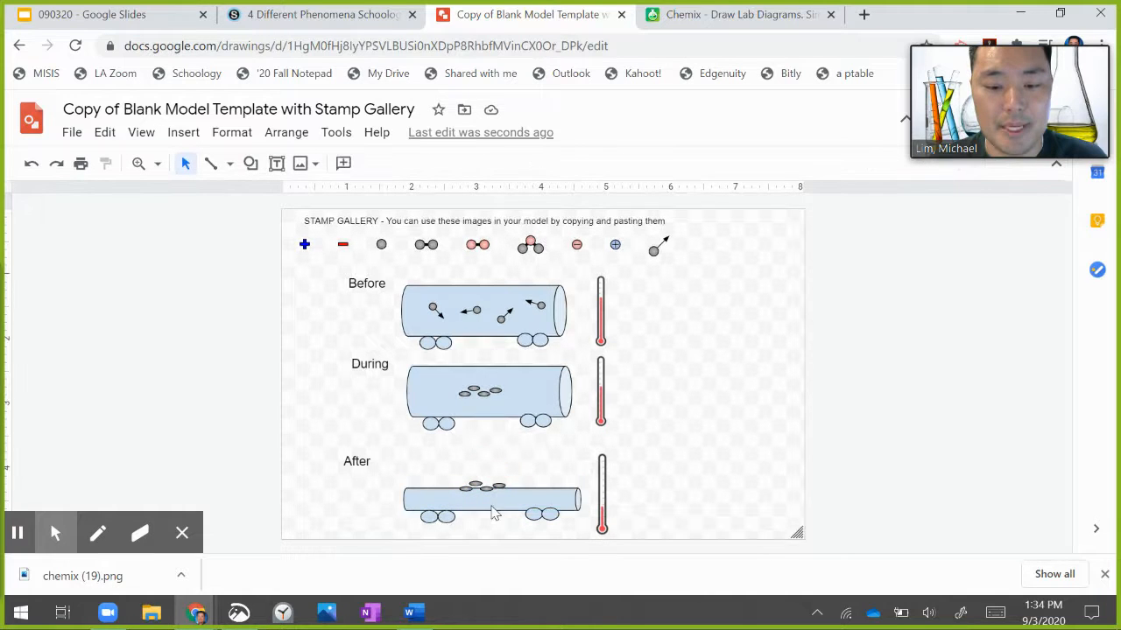
left_click(493, 506)
left_click_drag(493, 506, 332, 490)
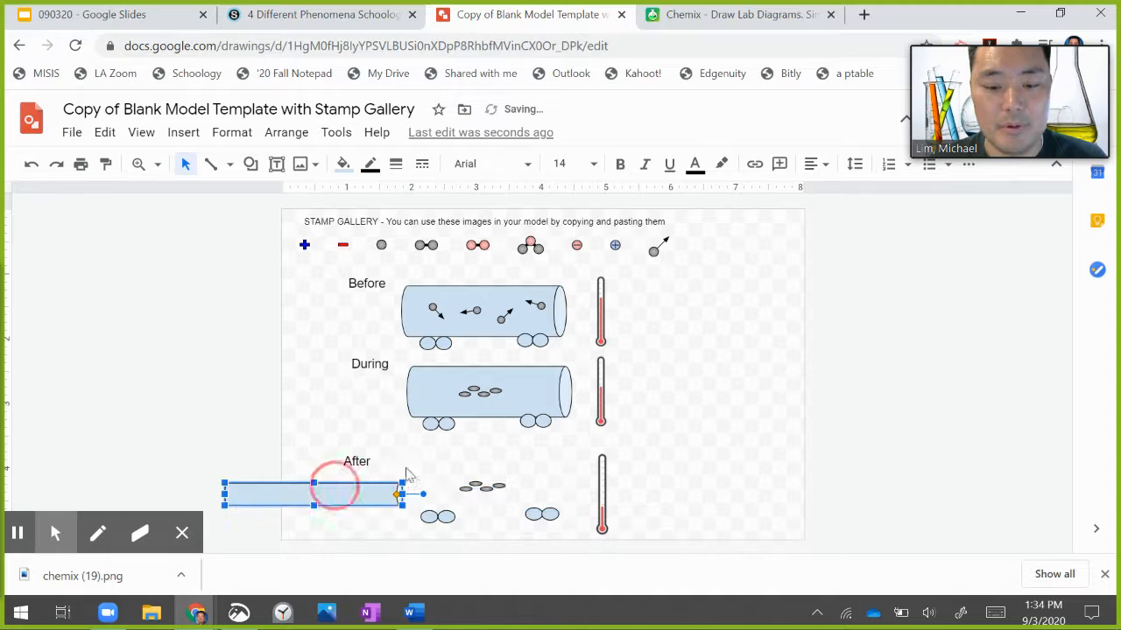
mouse_move(445, 470)
left_mouse_down()
mouse_move(510, 501)
mouse_move(478, 493)
mouse_move(478, 511)
left_mouse_up()
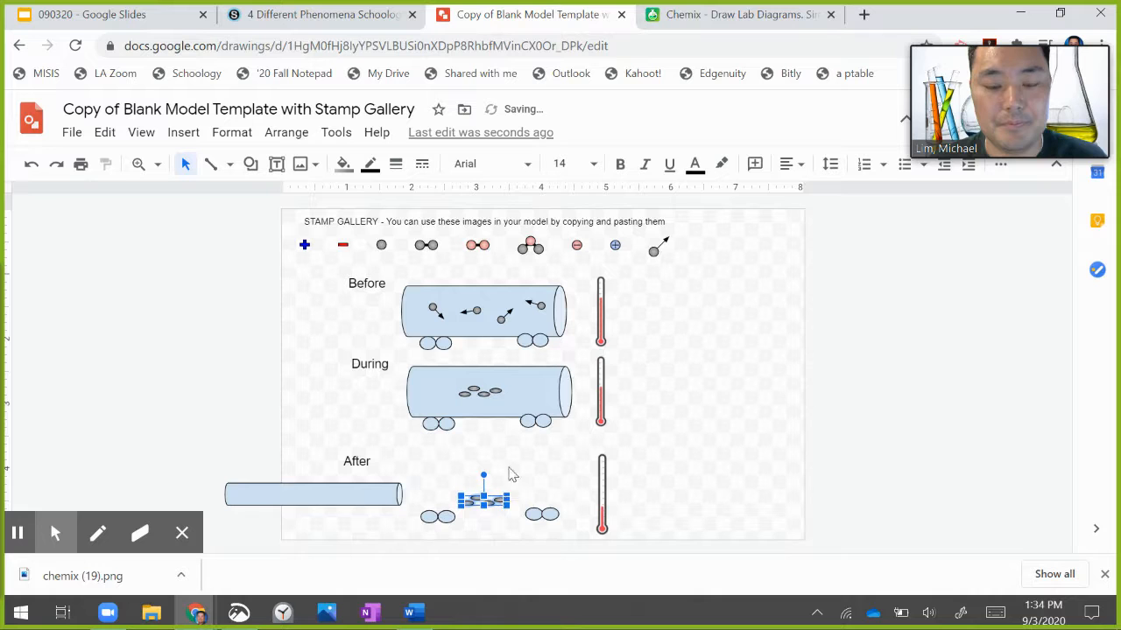
- Rearrange the After particles into a flatter row, moving the upper one to the left end and reshaping the rightmost beside its neighbour
left_click(512, 474)
left_click(501, 499)
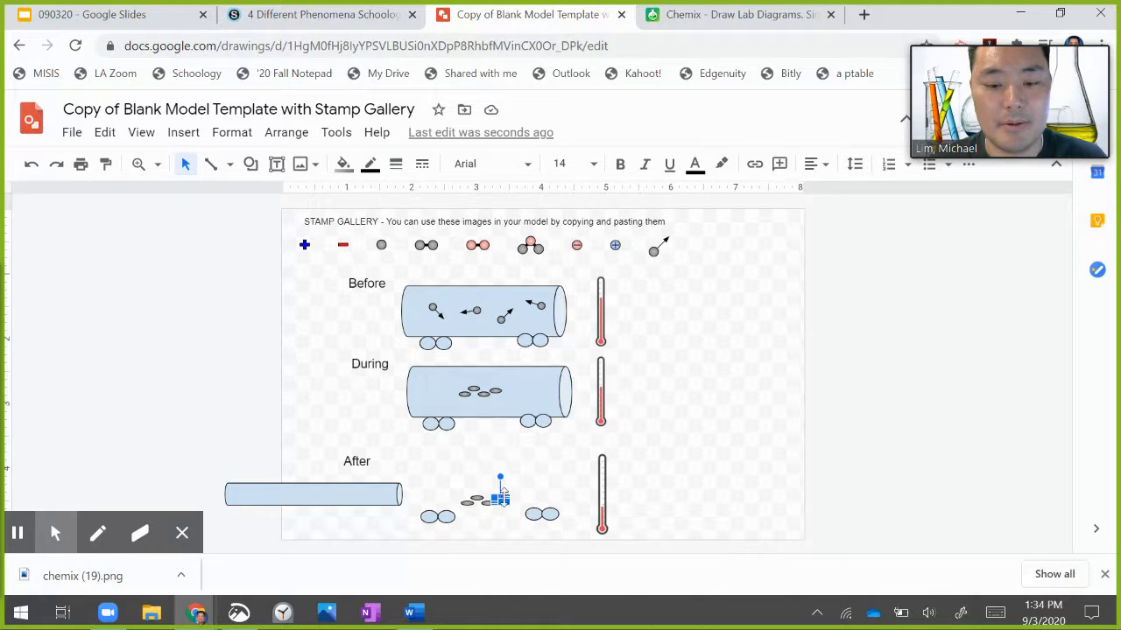
mouse_move(503, 506)
left_mouse_down()
mouse_move(525, 508)
mouse_move(509, 504)
left_mouse_up()
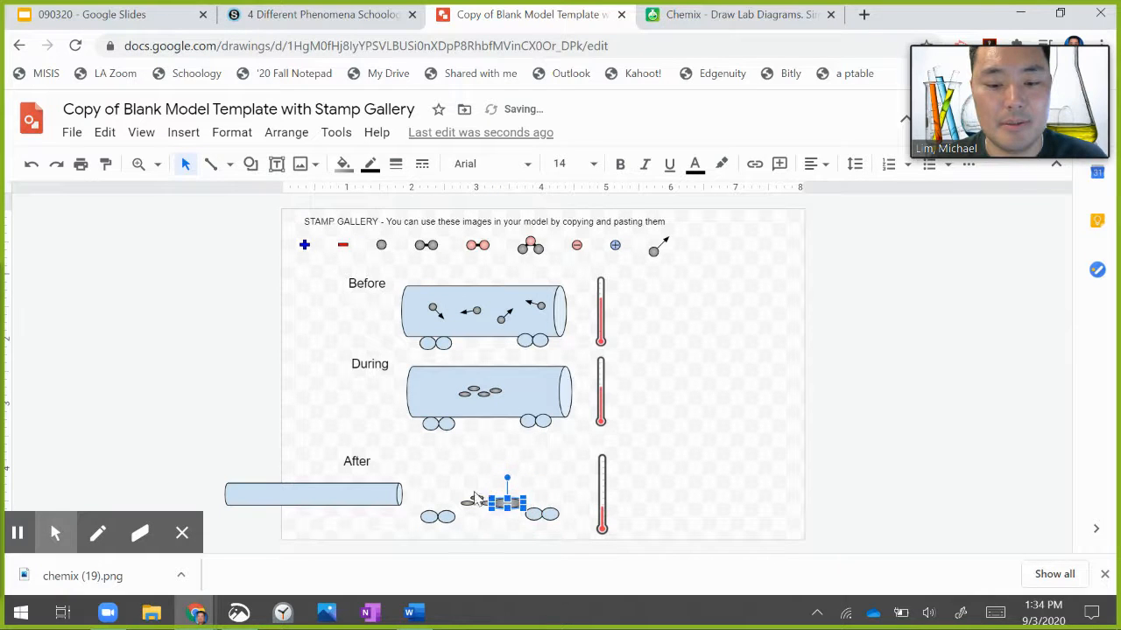
left_click(481, 500)
left_click(476, 496)
mouse_move(467, 490)
left_mouse_down()
mouse_move(457, 481)
mouse_move(468, 492)
mouse_move(449, 496)
left_mouse_up()
left_click(497, 506)
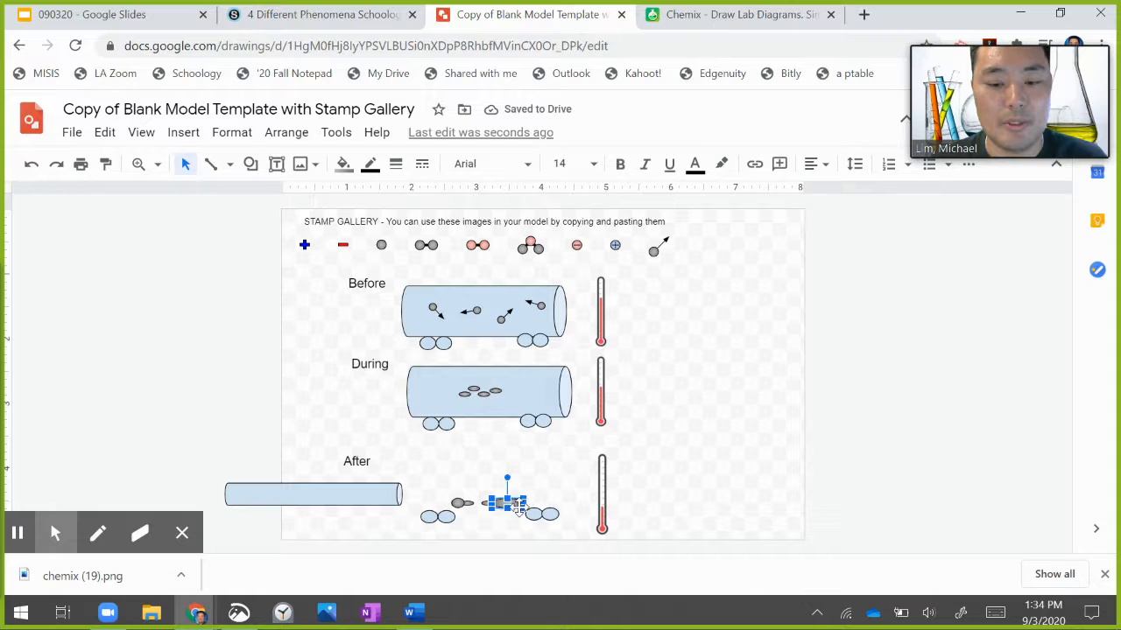
left_click_drag(512, 504, 501, 500)
left_click(510, 472)
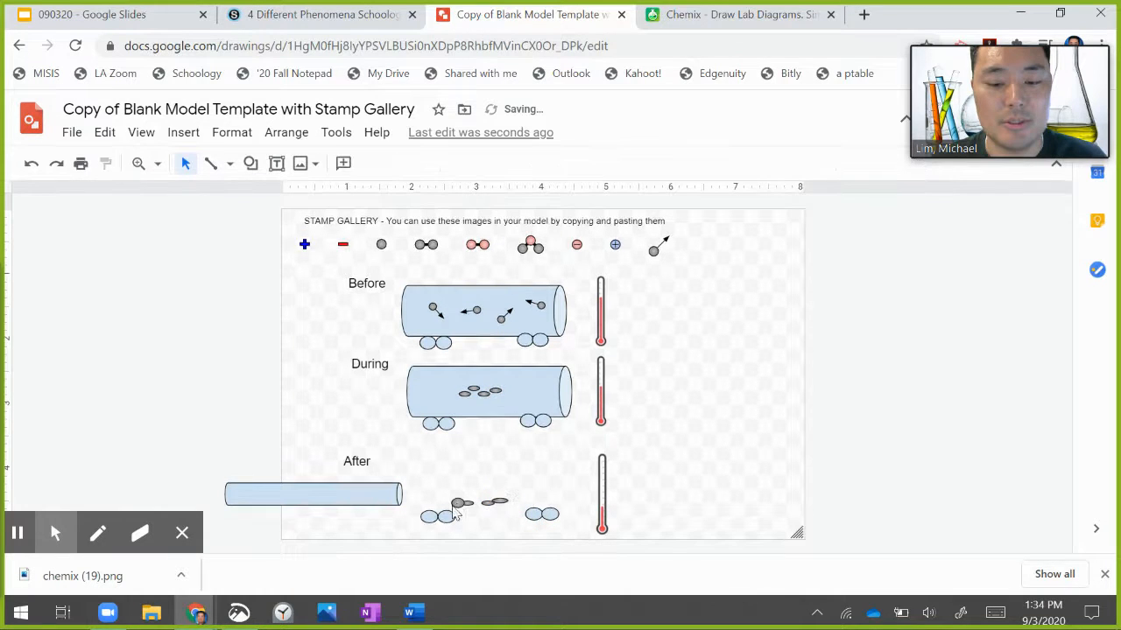
- Resize the leftmost After particle into a small circle touching the particle beside it
left_click(456, 502)
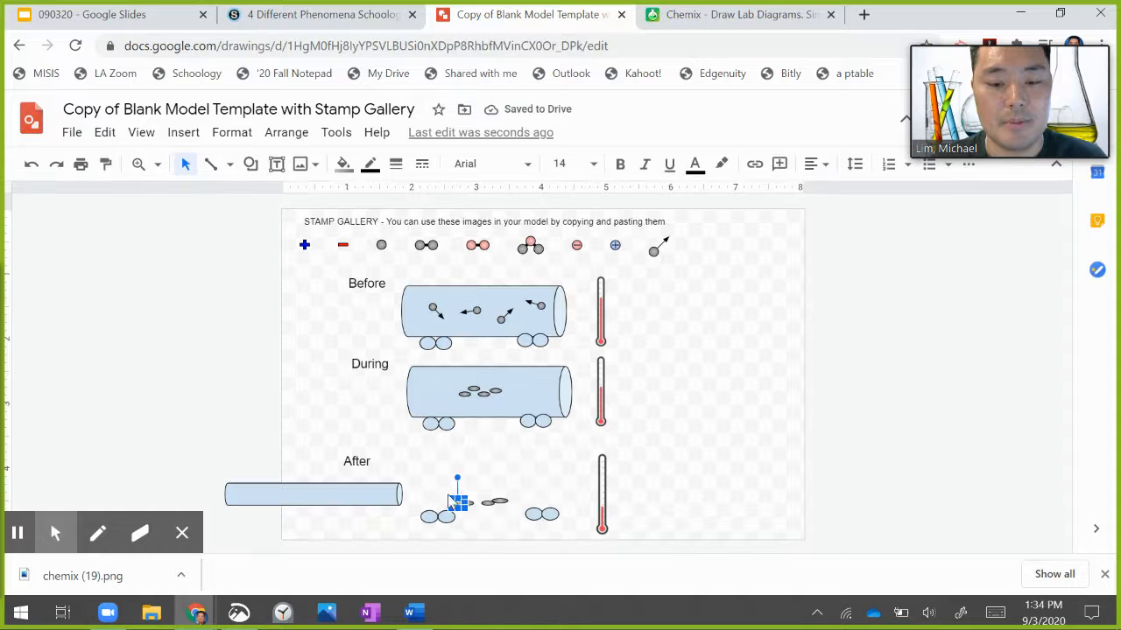
left_click_drag(452, 497, 462, 503)
left_click(470, 474)
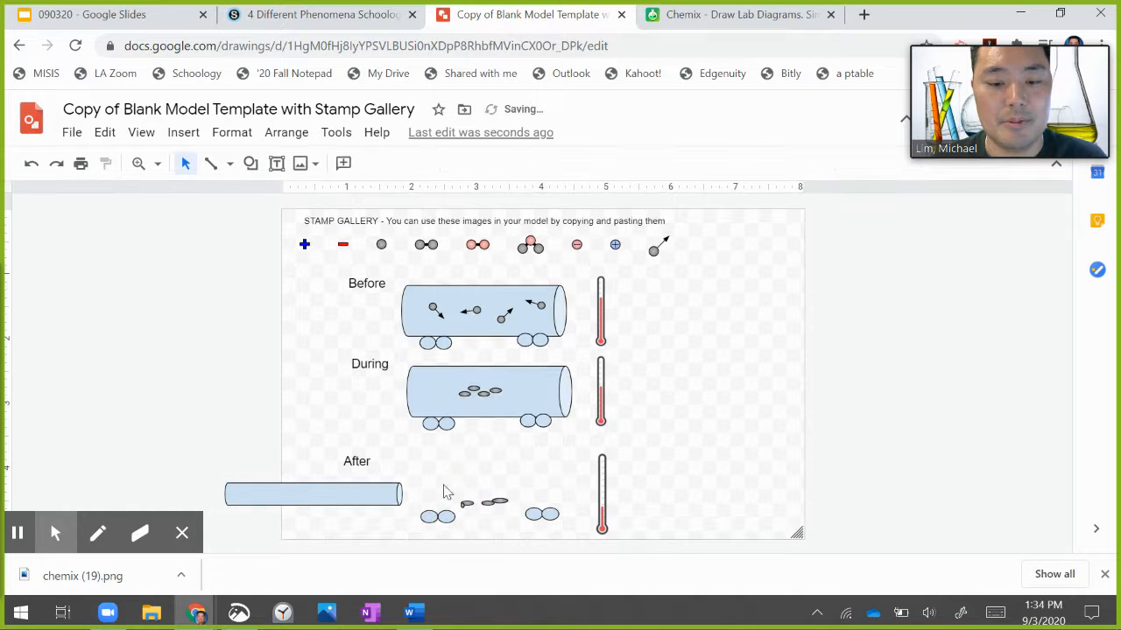
left_click(459, 500)
left_click(467, 509)
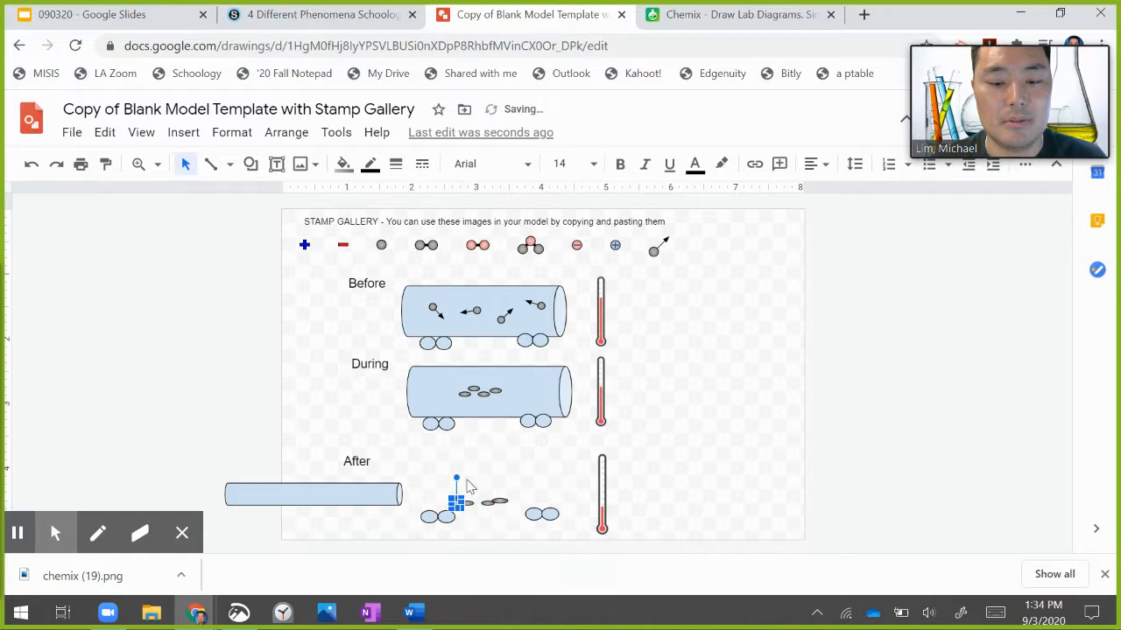
left_click(476, 487)
- Move the flattened cylinder back over the After wheels around the particles, and narrow the canvas to about 6 inches wide
left_click(365, 494)
left_click_drag(361, 497, 533, 507)
left_click(501, 459)
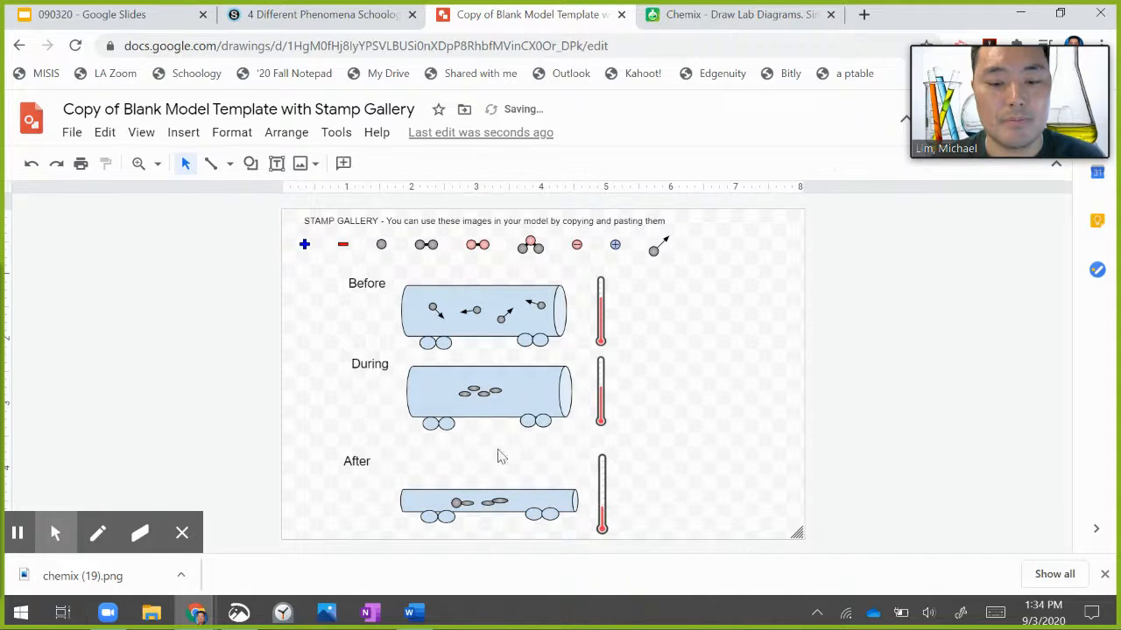
left_click_drag(796, 532, 673, 533)
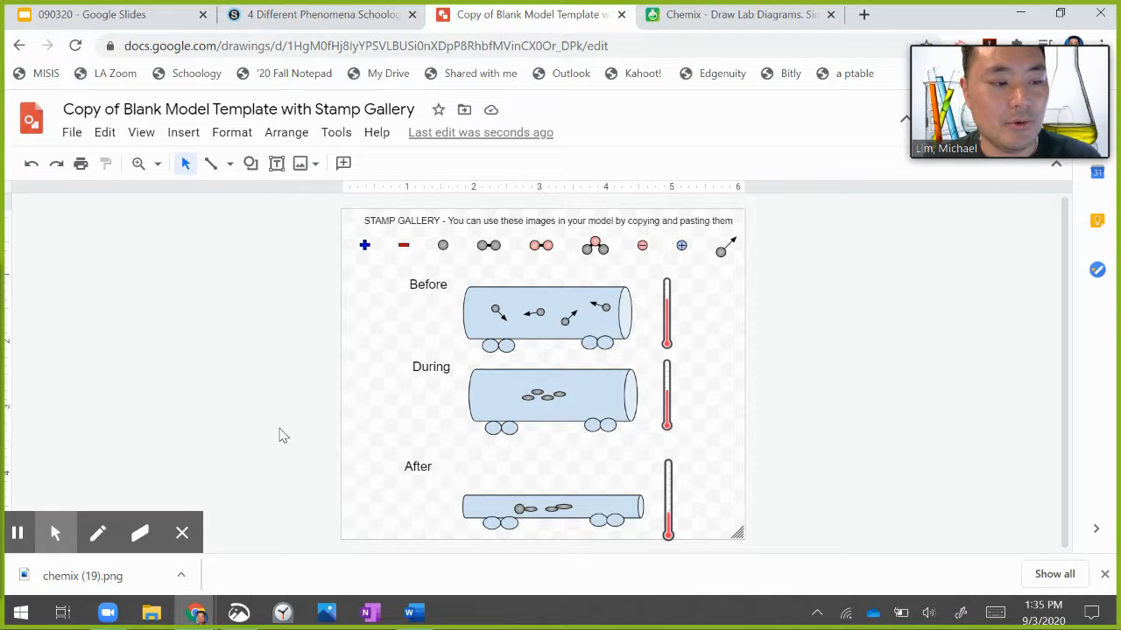
- Switch to the Schoology discussion and review the role instructions, video clips and attached links down to the comment field
left_click(321, 21)
scroll(540, 298, "up", 5)
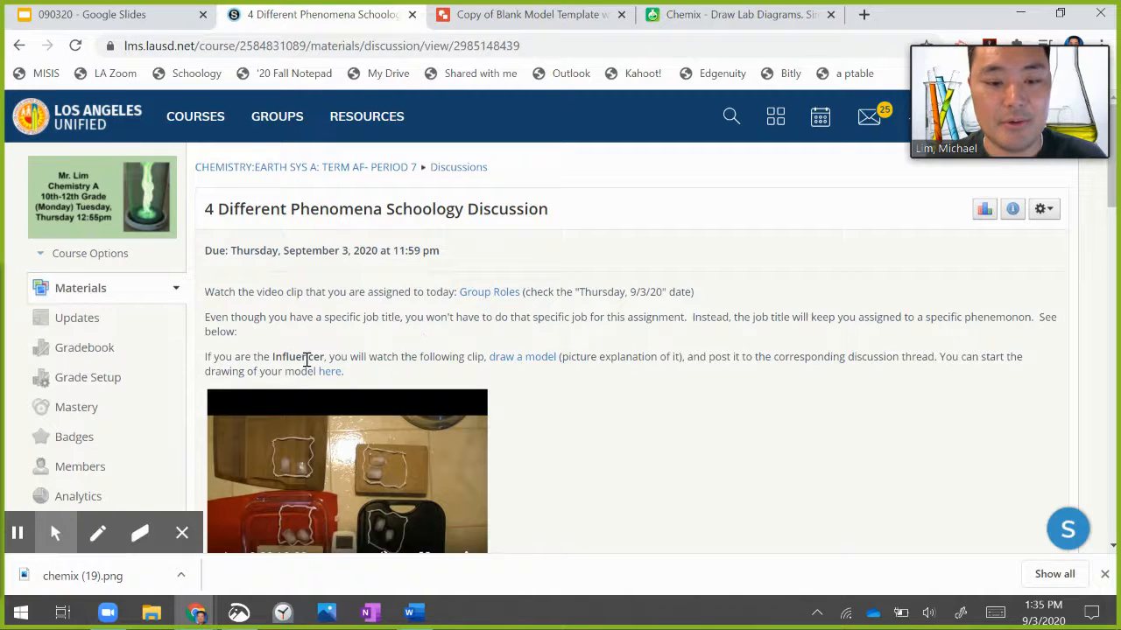
scroll(315, 342, "down", 2)
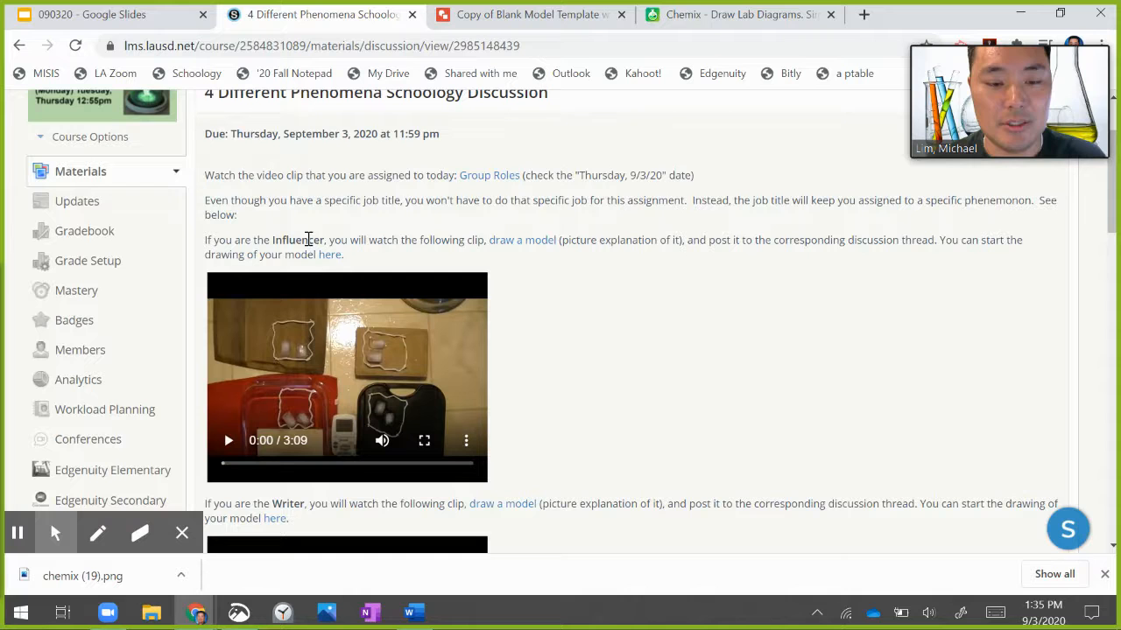
scroll(346, 368, "down", 5)
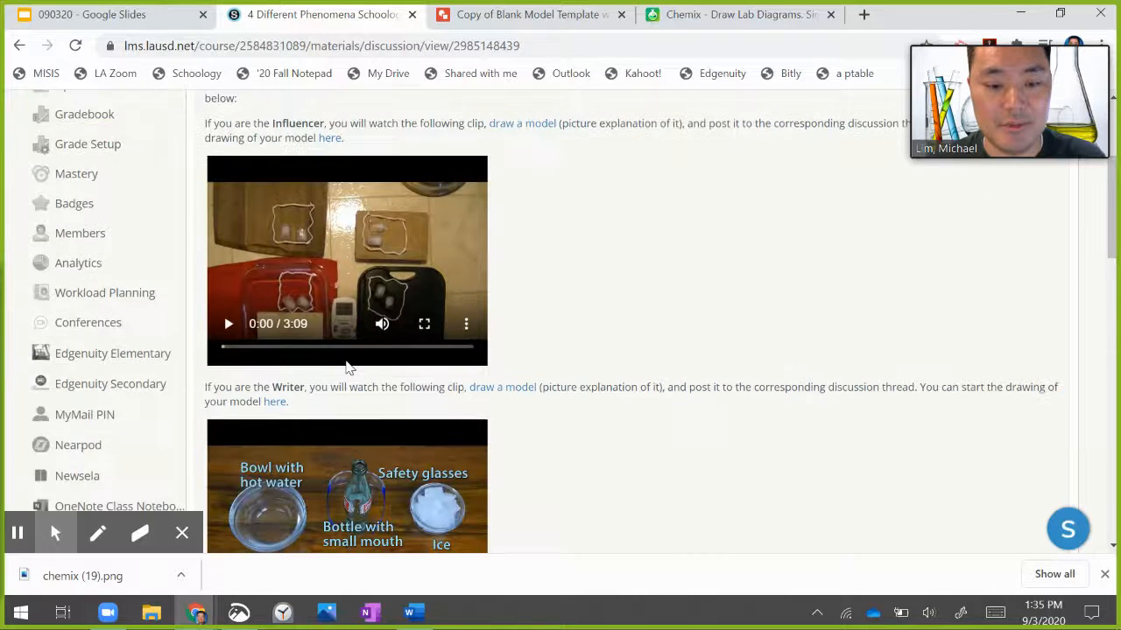
scroll(346, 368, "down", 2)
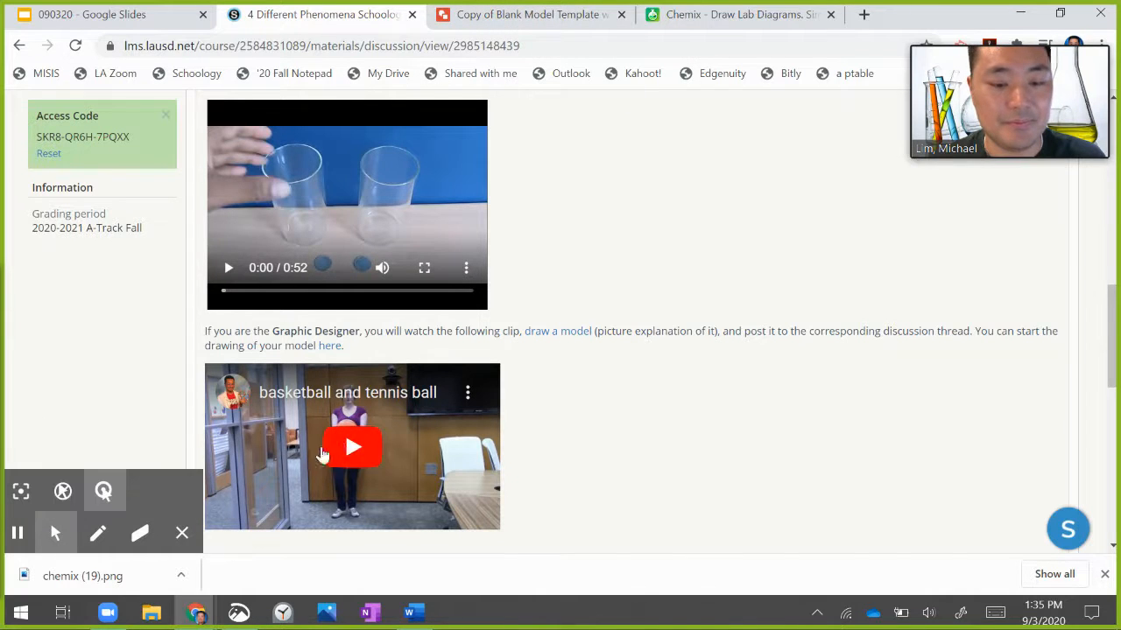
scroll(367, 442, "down", 3)
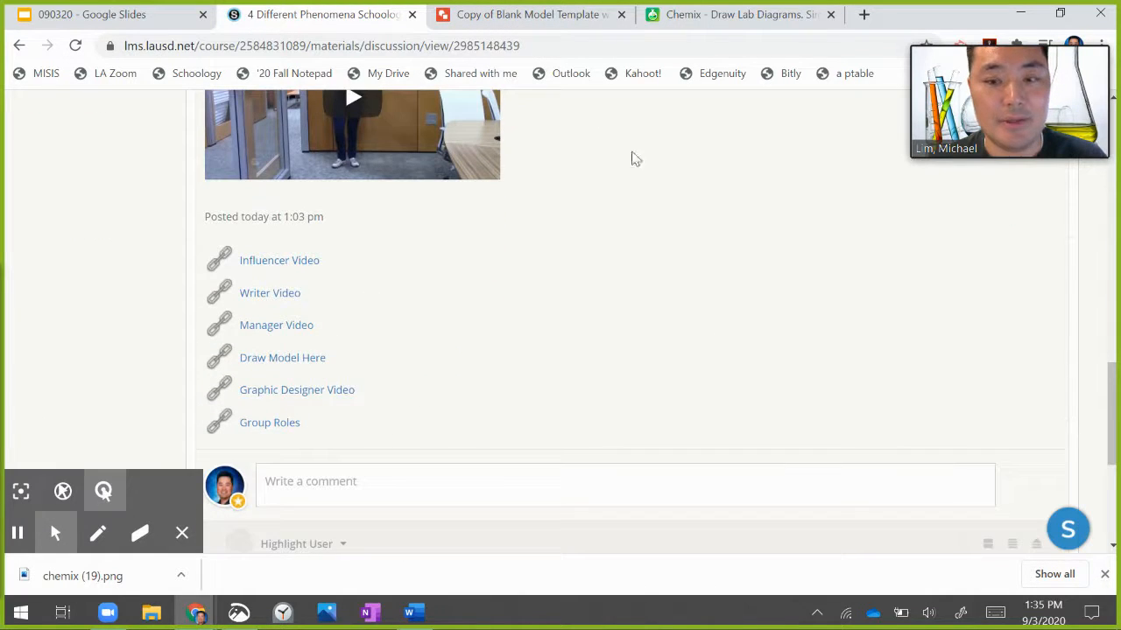
- Switch to Chemix, close the finished diagram's download dialog and return to the tanker drawing
left_click(577, 25)
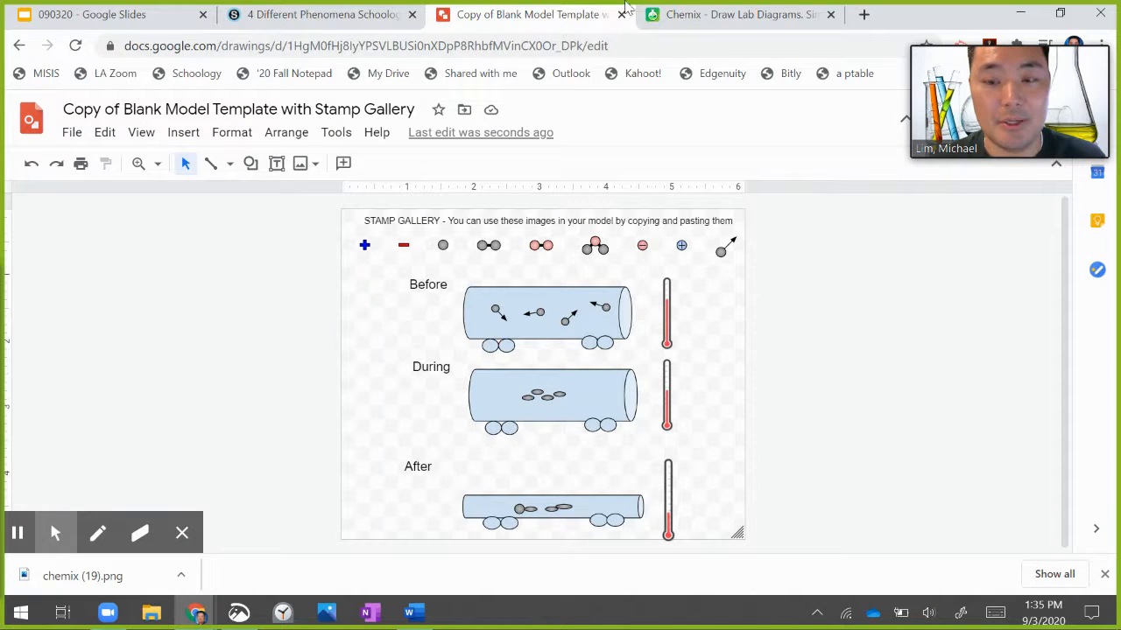
left_click(706, 24)
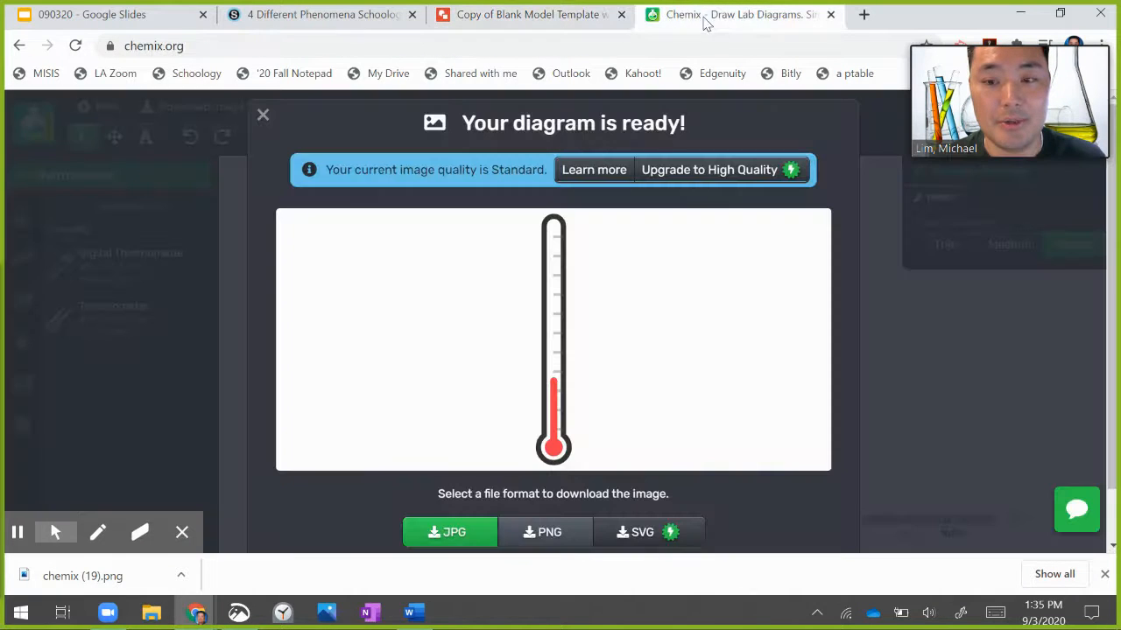
left_click(262, 117)
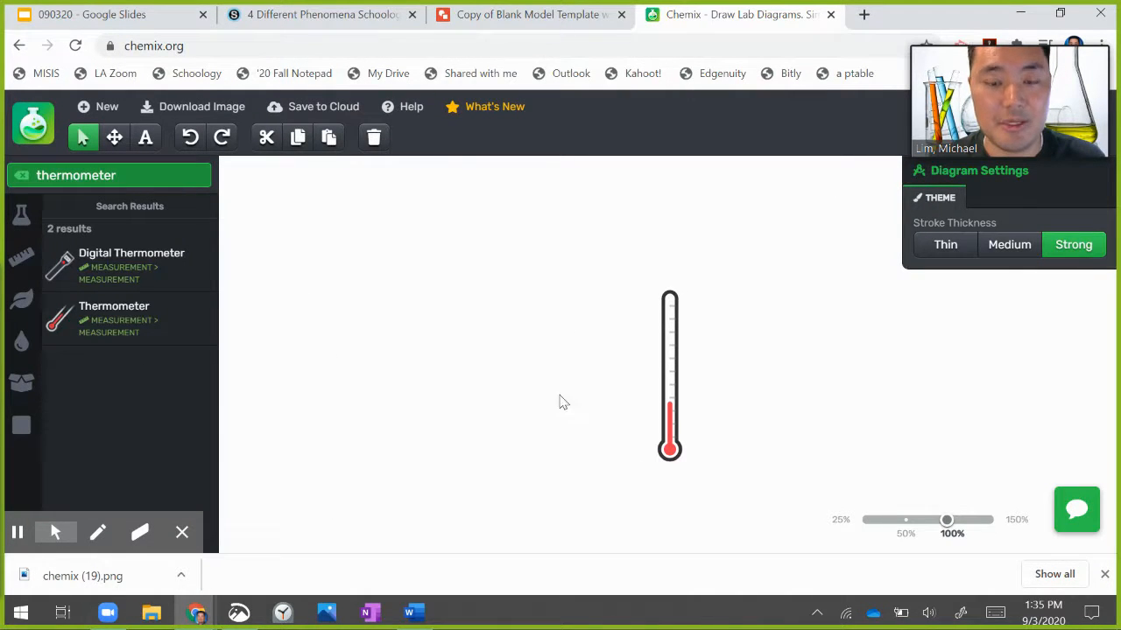
left_click(530, 15)
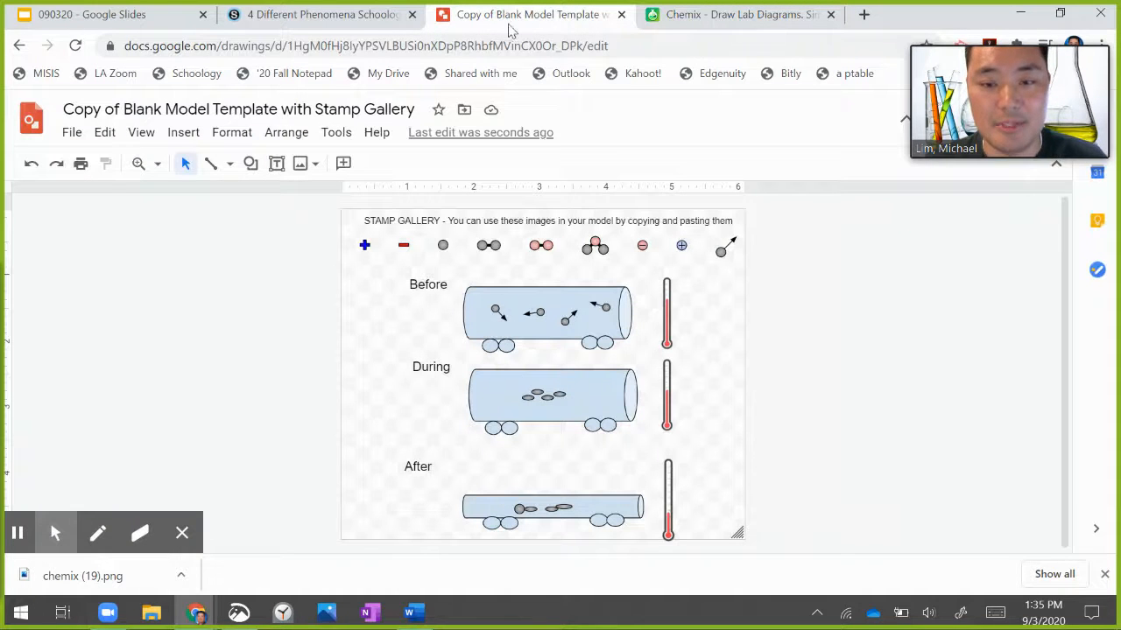
- Return to the Period 7 course materials in Schoology and publish the 4 Different Phenomena Schoology Discussion
left_click(340, 24)
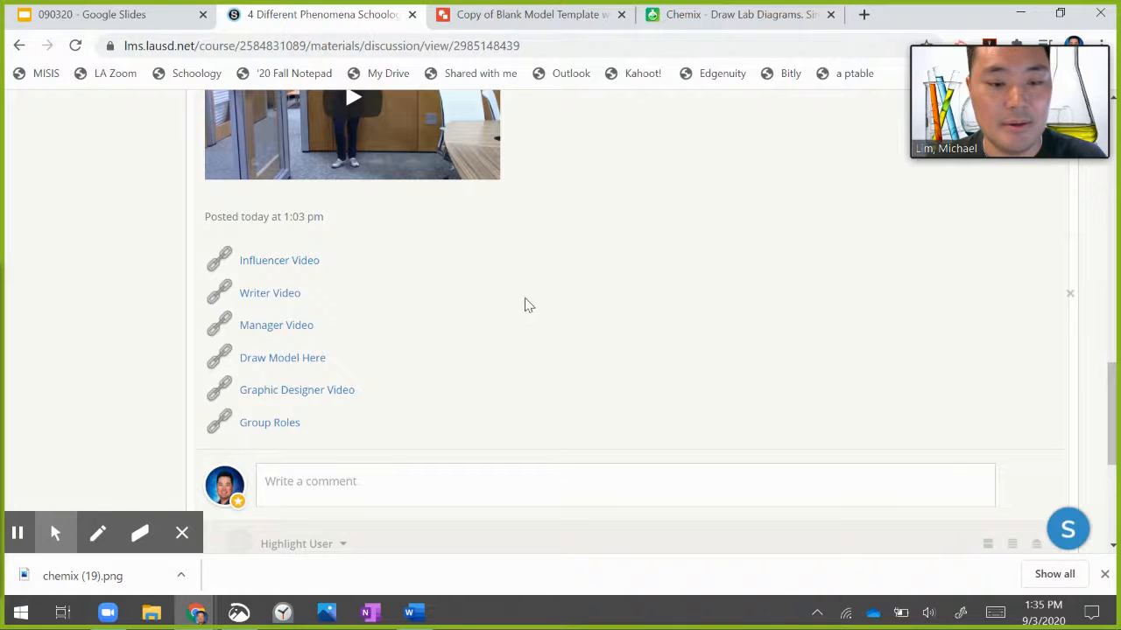
scroll(552, 309, "up", 15)
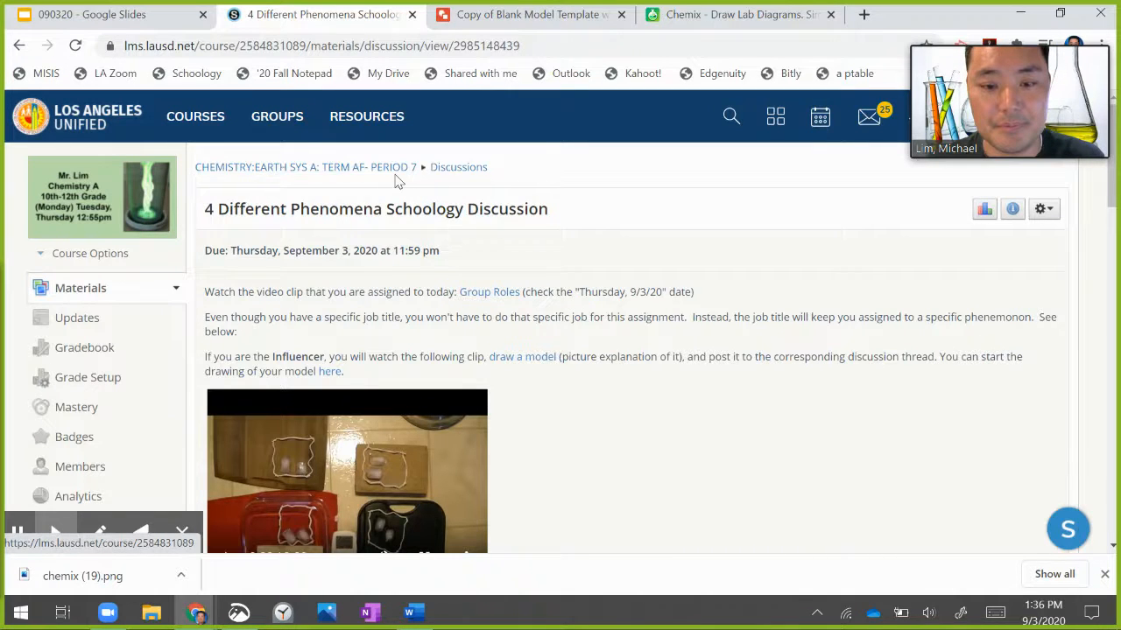
left_click(396, 175)
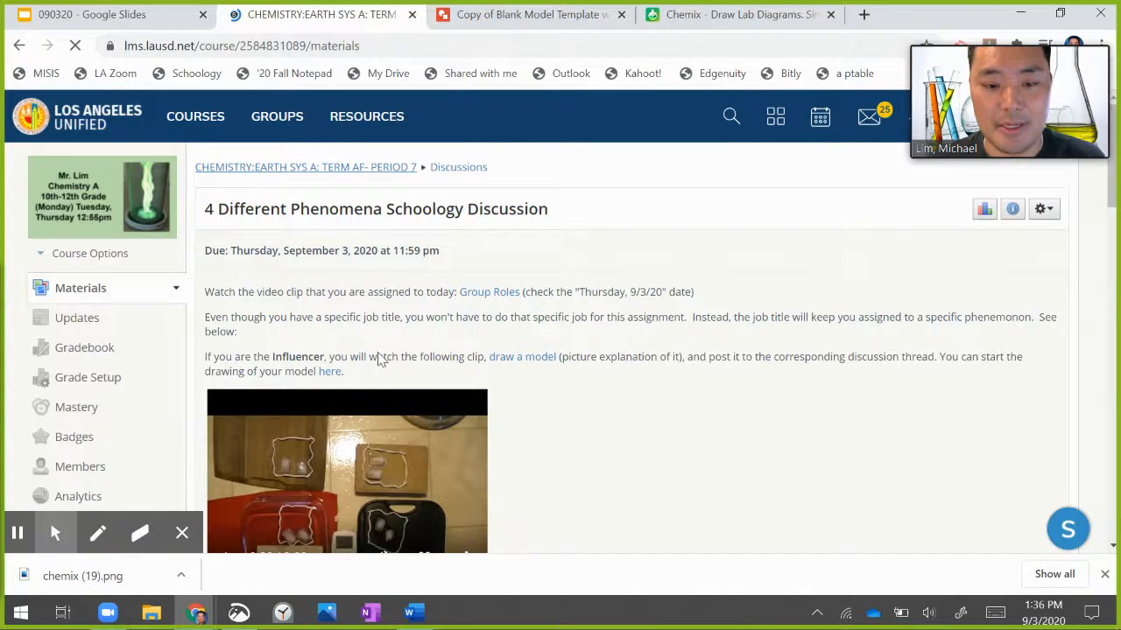
scroll(645, 422, "down", 4)
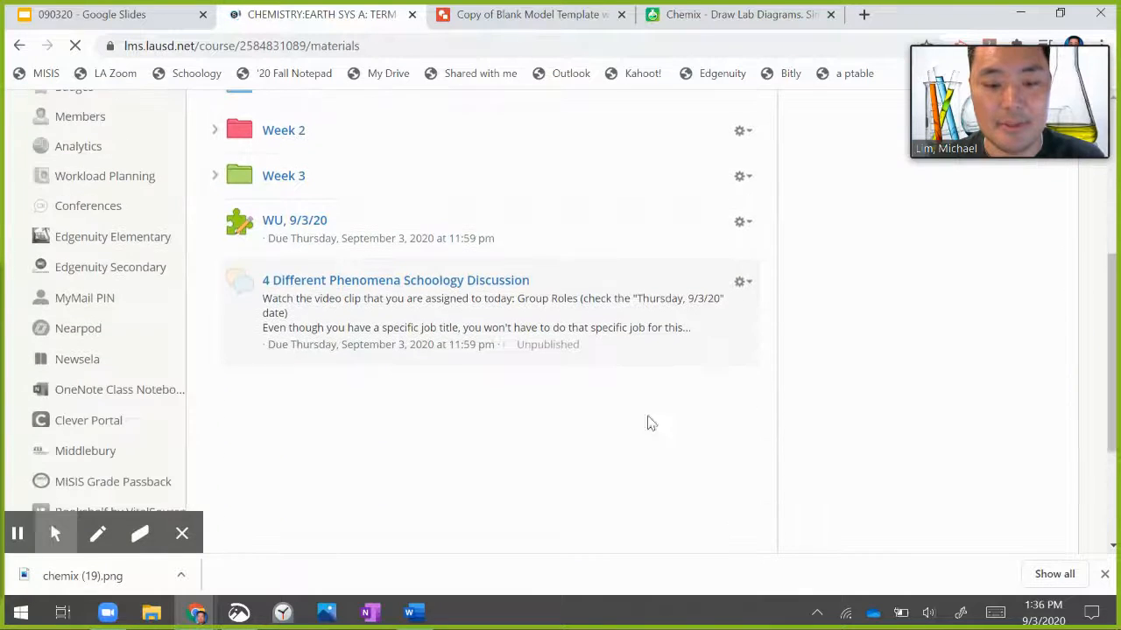
left_click(740, 285)
left_click(760, 334)
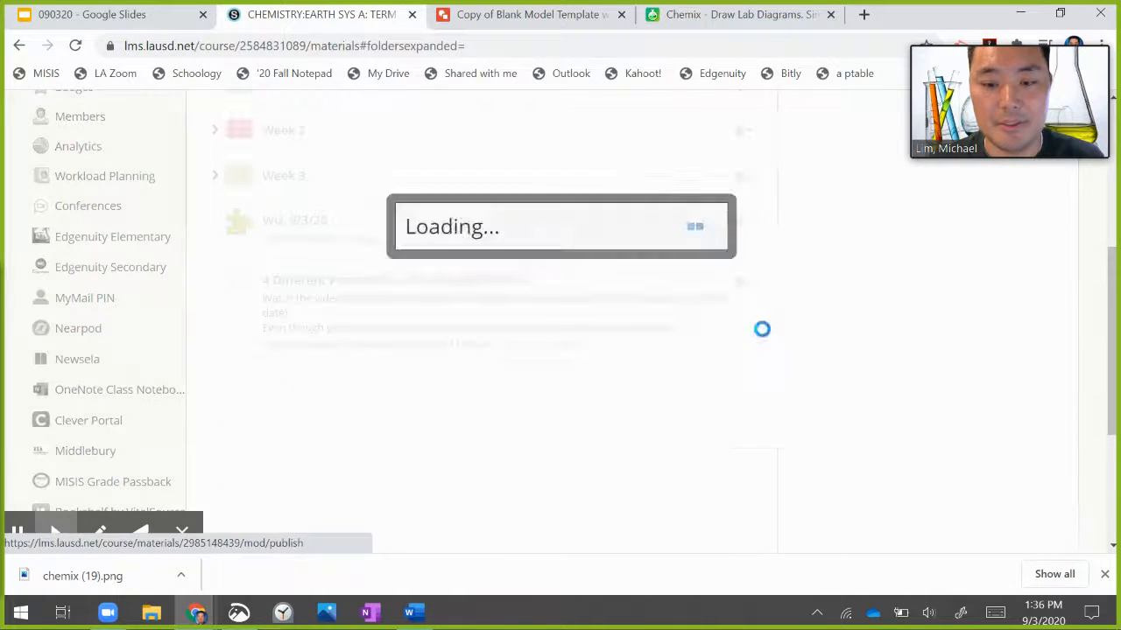
left_click(531, 286)
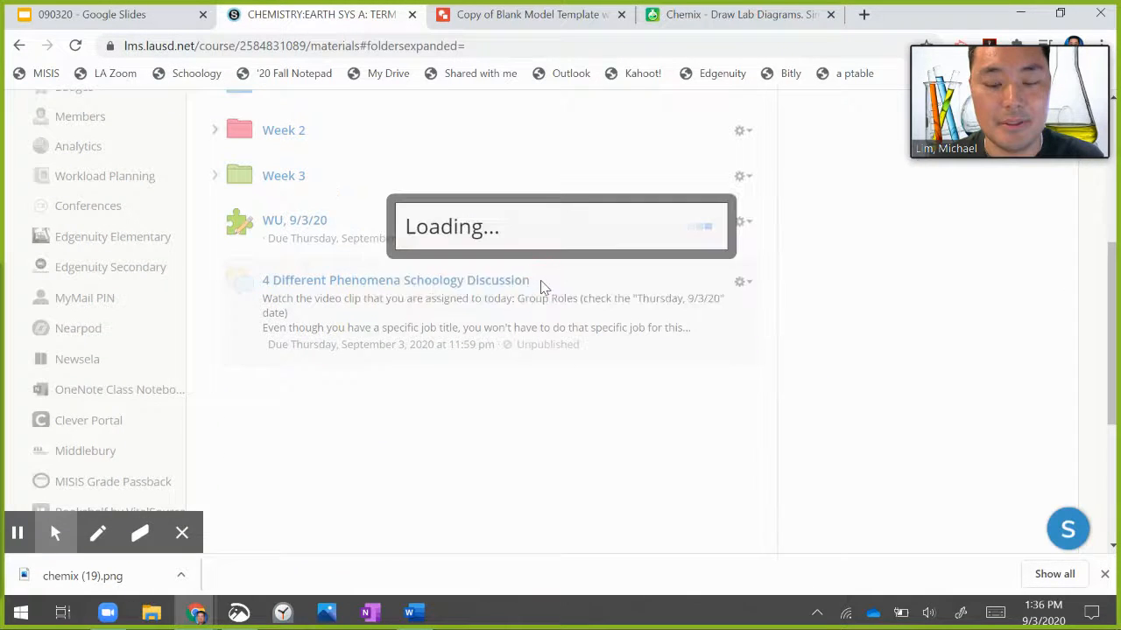